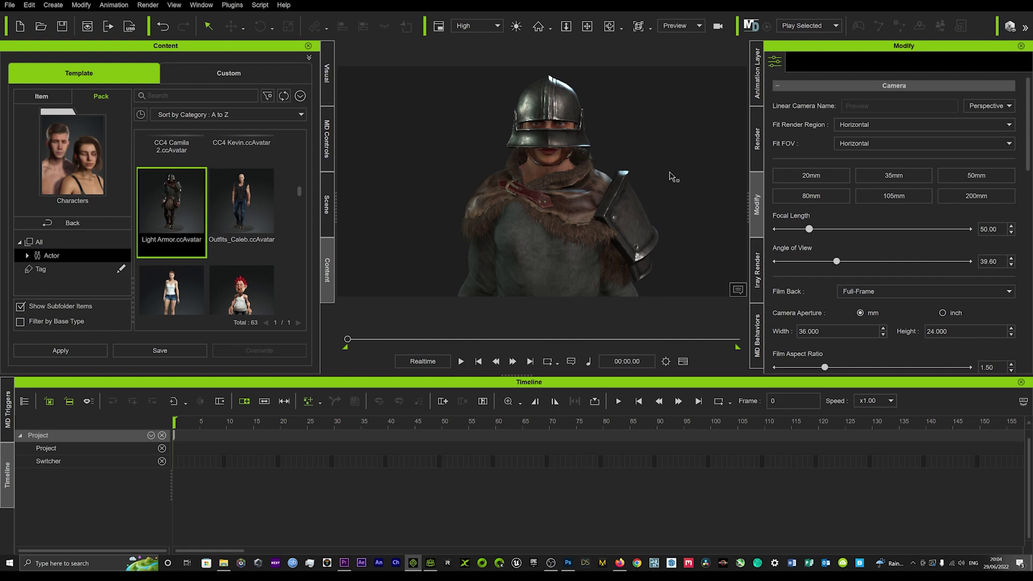
# Select the armored character and preview the male 01_Chee... motion from the Mood category in Motion Puppet
pyautogui.click(550, 156)
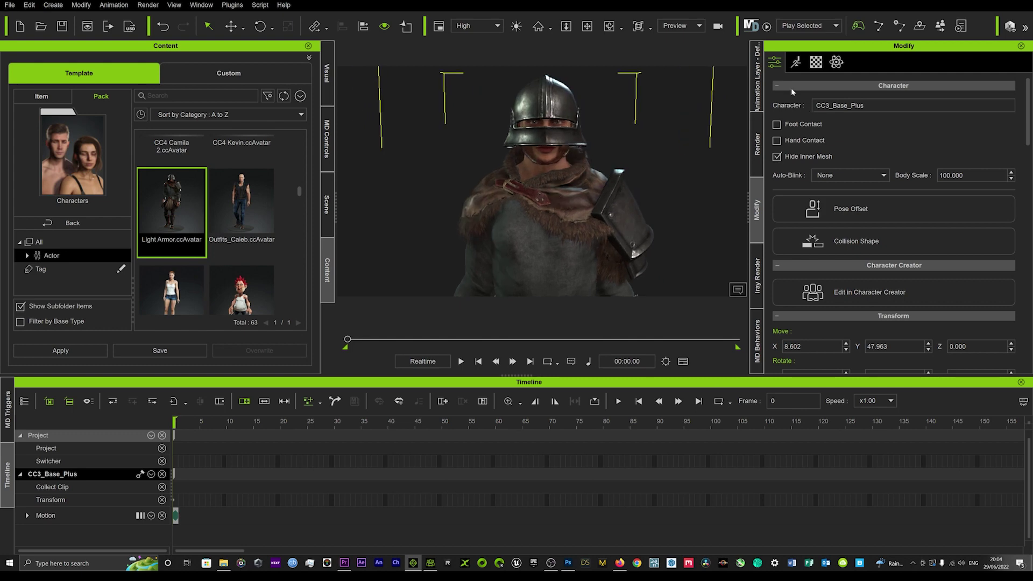
pyautogui.click(796, 61)
pyautogui.click(861, 125)
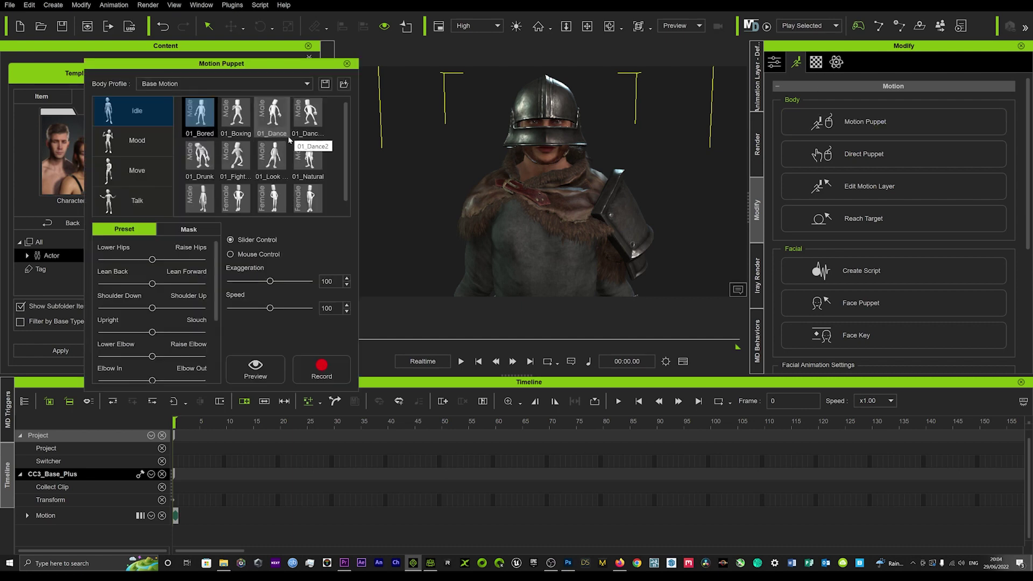
pyautogui.scroll(-1, 261, 155)
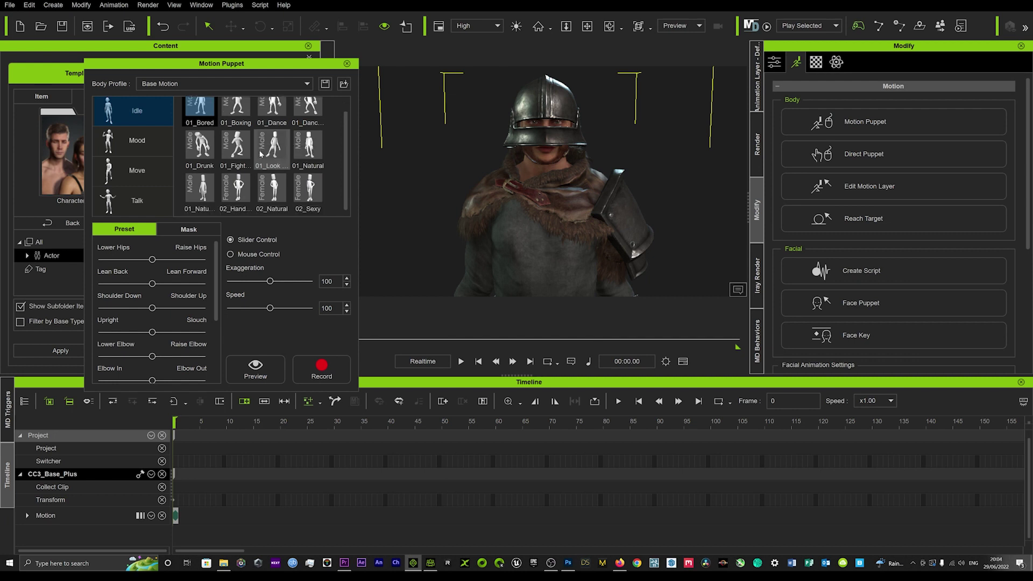
pyautogui.click(132, 140)
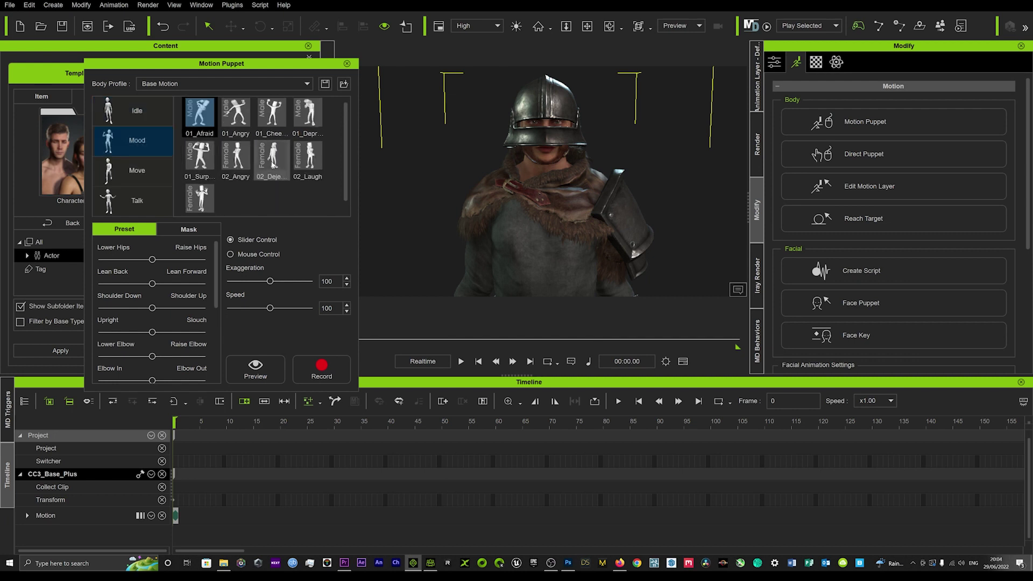
pyautogui.click(270, 115)
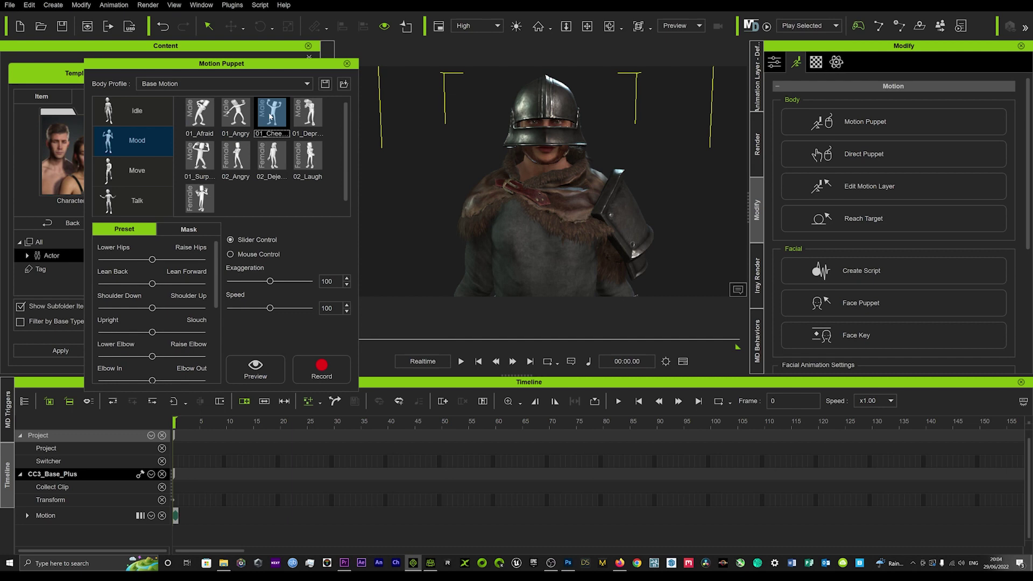
pyautogui.click(257, 369)
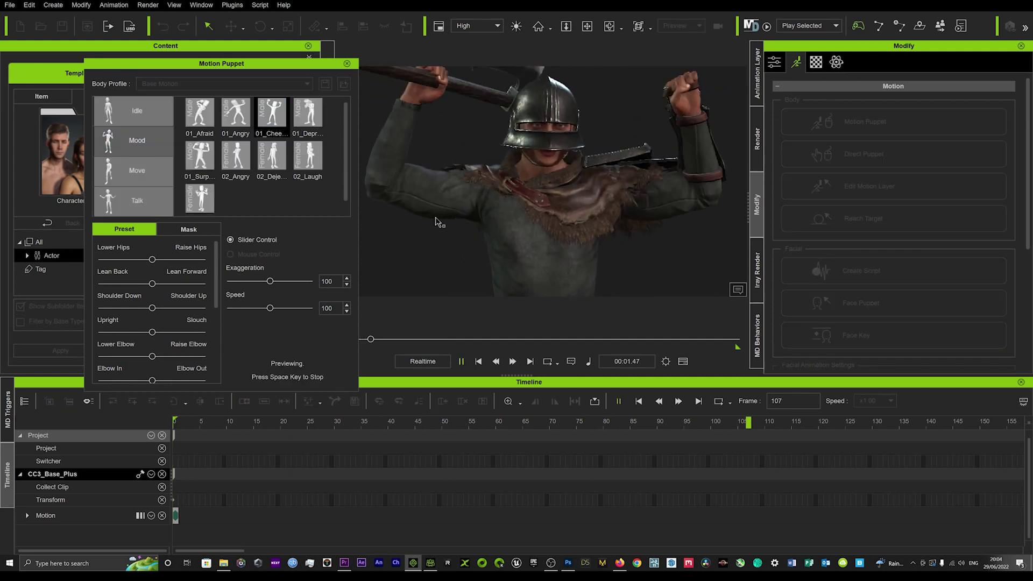
pyautogui.press('space')
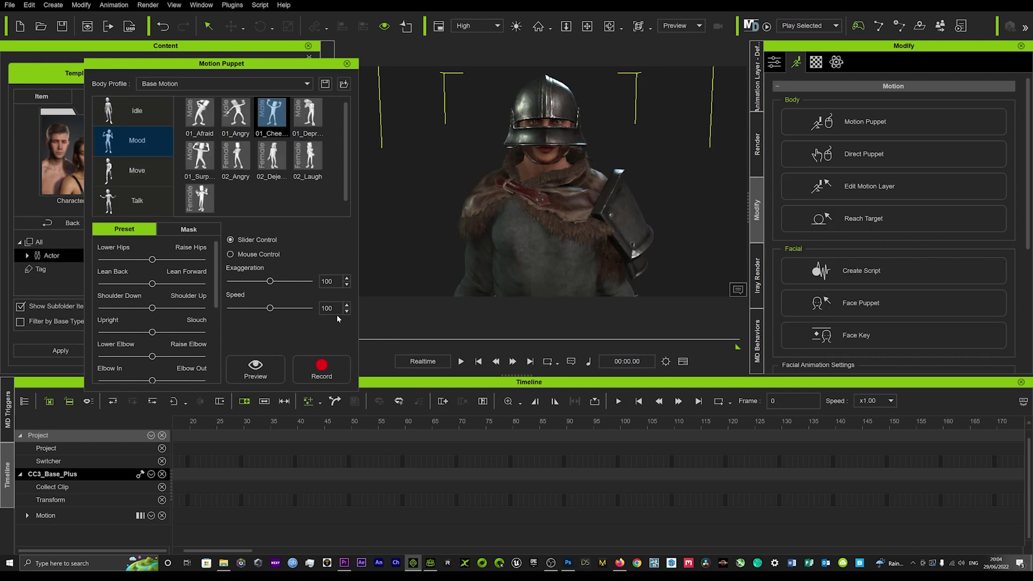
# Record the cheering puppet motion onto the character up to about frame 990, close Motion Puppet and return to the first frame
pyautogui.click(321, 368)
pyautogui.press('space')
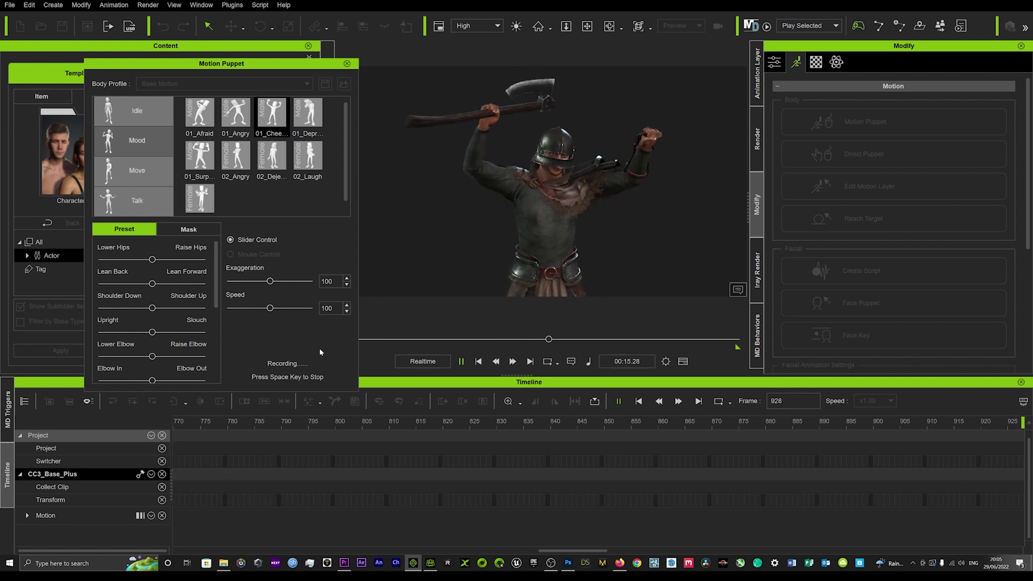
pyautogui.press('space')
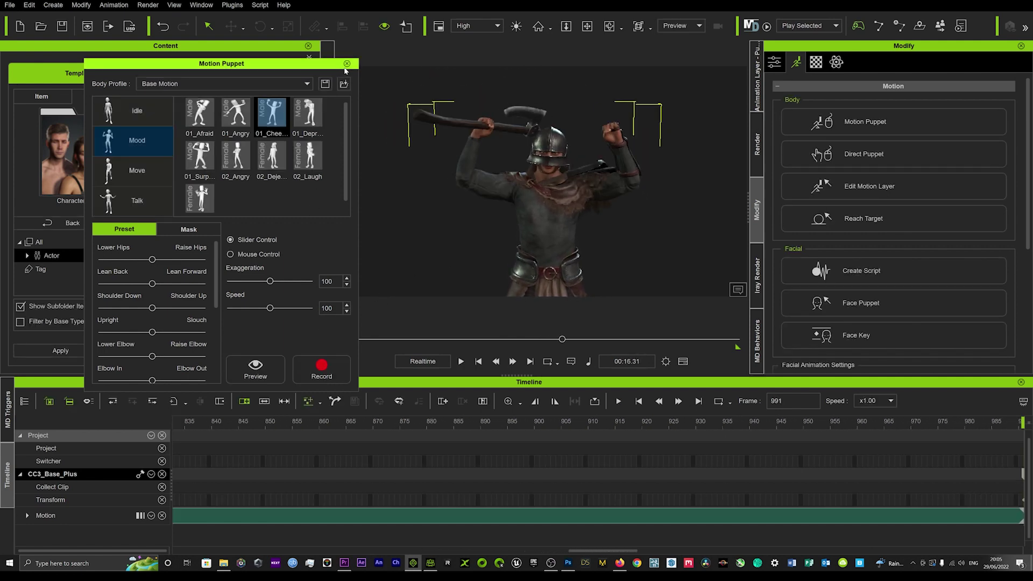
pyautogui.click(346, 63)
pyautogui.click(480, 362)
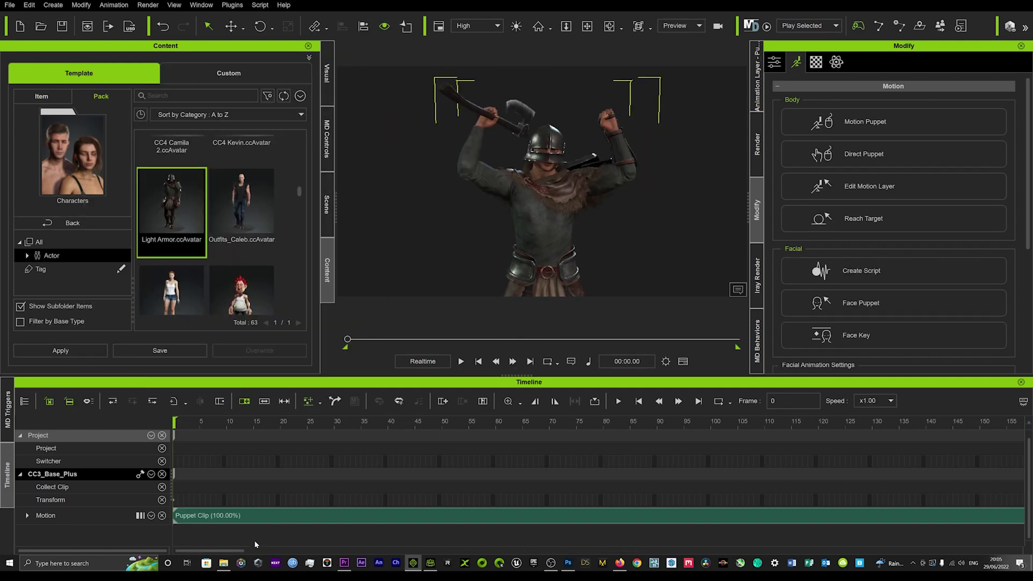
# Using Edit Motion Layer on the puppet clip at frame 15, lower the character's right hand holding the axe and play back the change
pyautogui.click(177, 516)
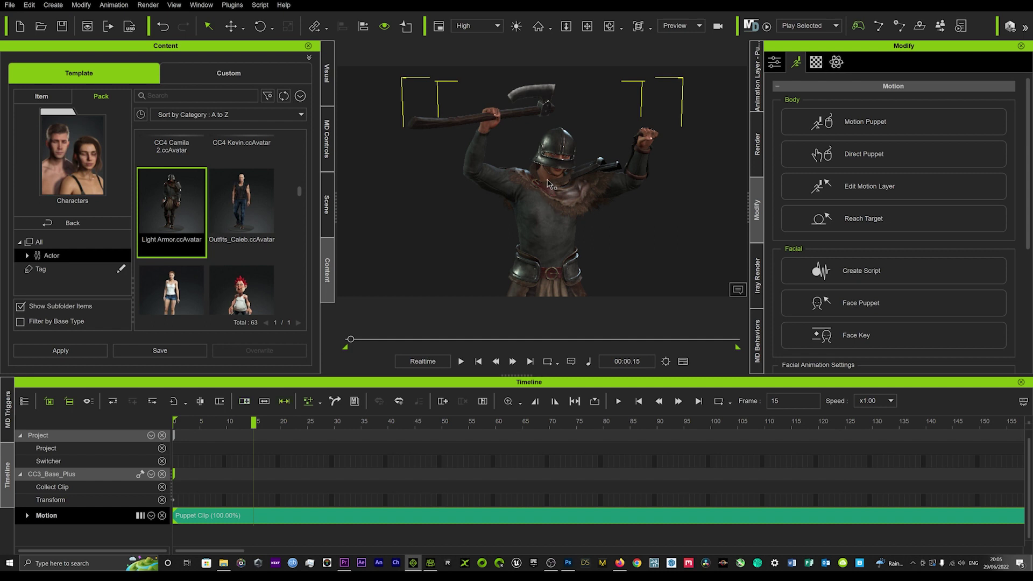
pyautogui.hotkey('ctrl', 'e')
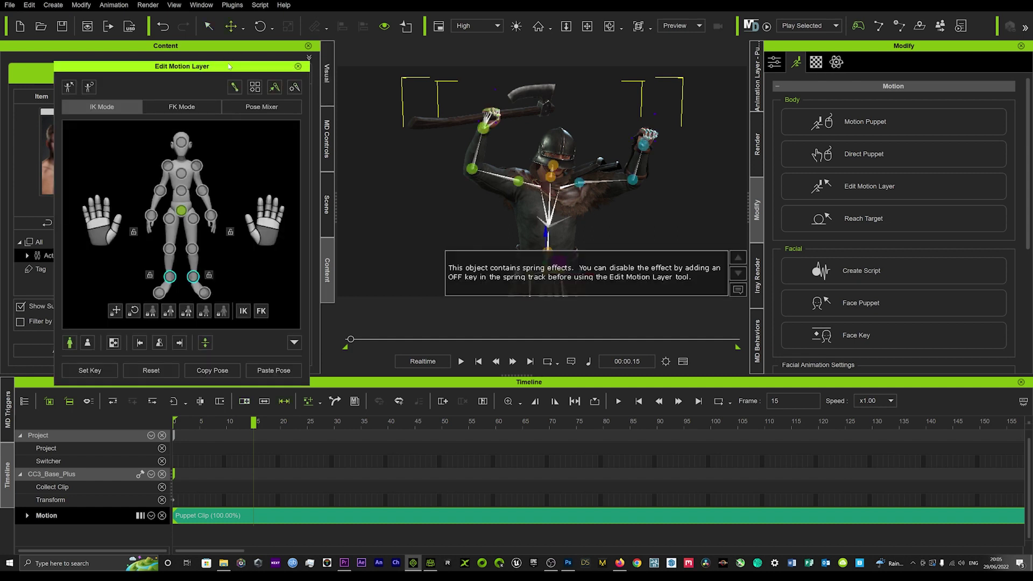
pyautogui.moveTo(231, 67); pyautogui.dragTo(228, 57)
pyautogui.click(150, 205)
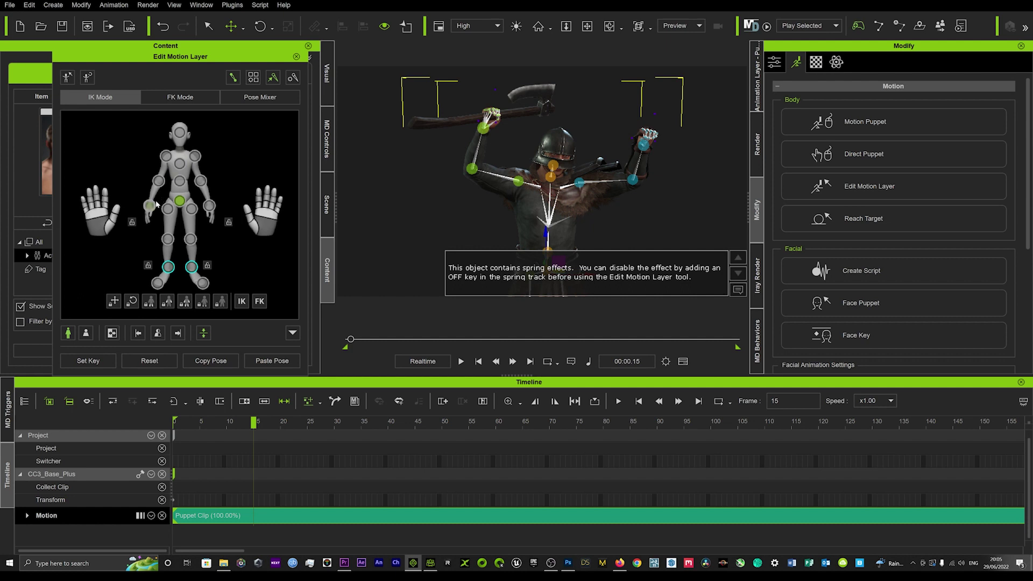
pyautogui.moveTo(480, 86); pyautogui.dragTo(472, 143)
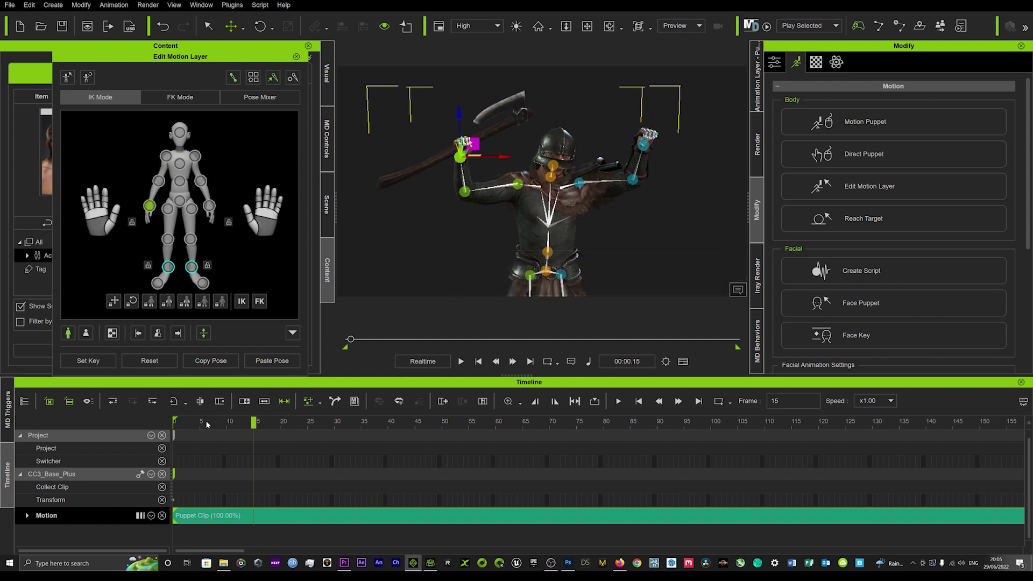
pyautogui.press('space')
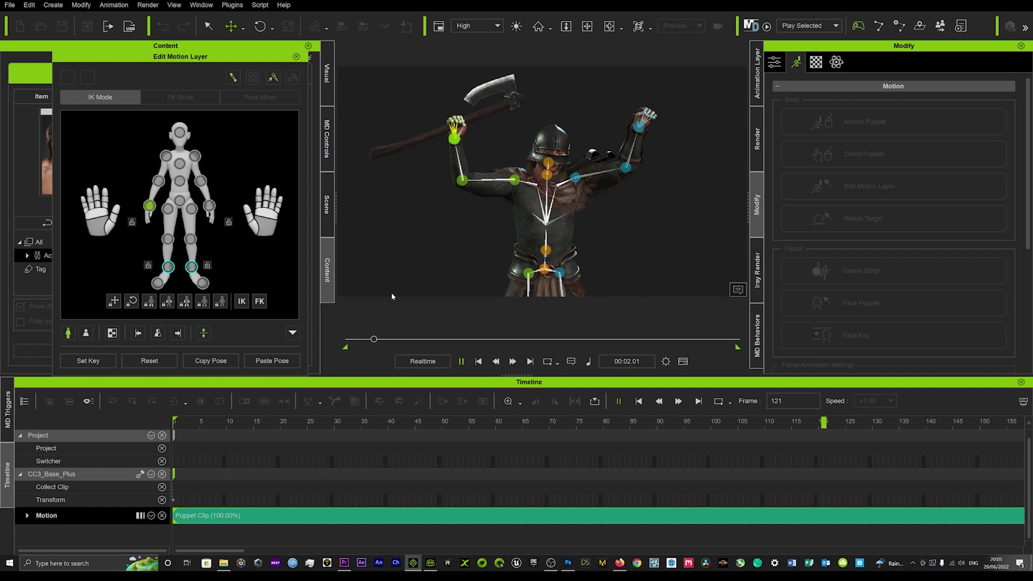
pyautogui.press('space')
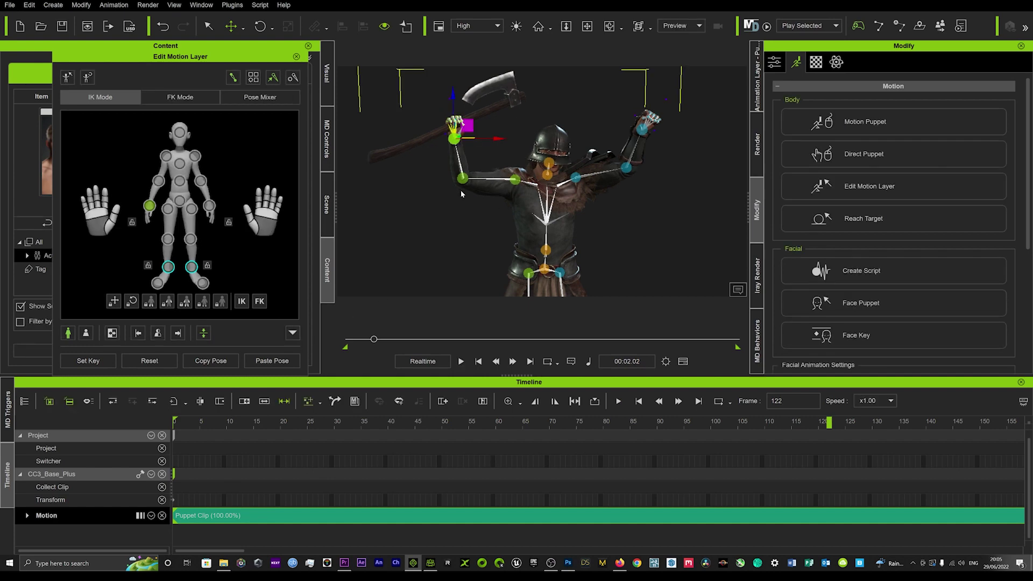
# Lower the character's left hand at frame 122 and review the motion around the start of the clip
pyautogui.click(641, 130)
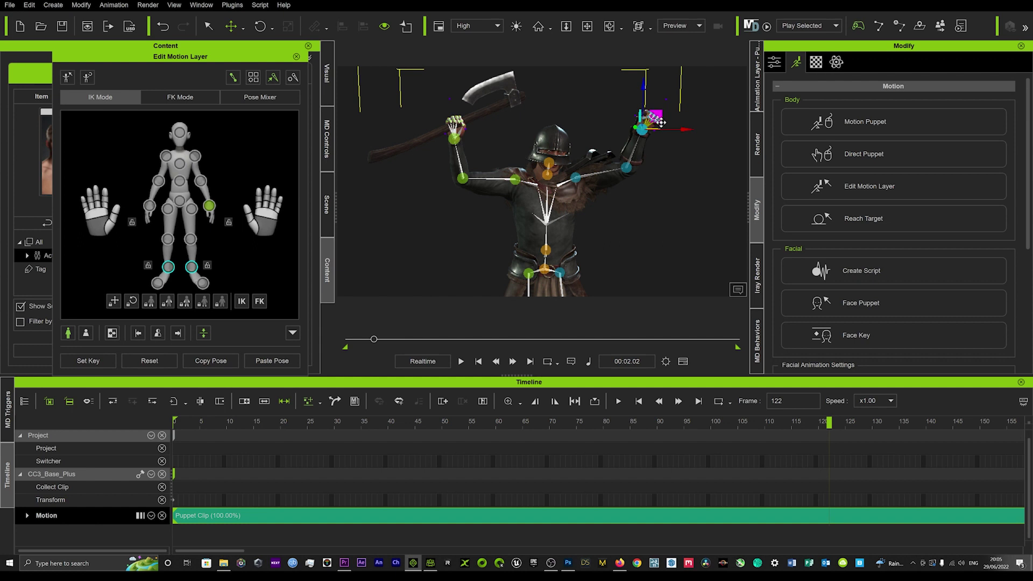
pyautogui.moveTo(659, 114); pyautogui.dragTo(664, 170)
pyautogui.moveTo(484, 424); pyautogui.dragTo(195, 425)
pyautogui.press('space')
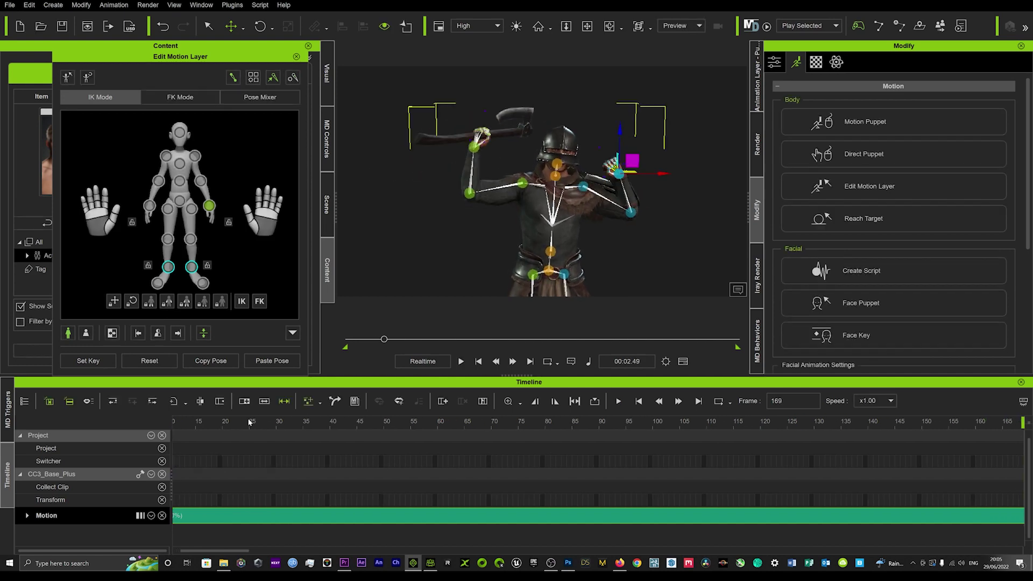
pyautogui.click(228, 425)
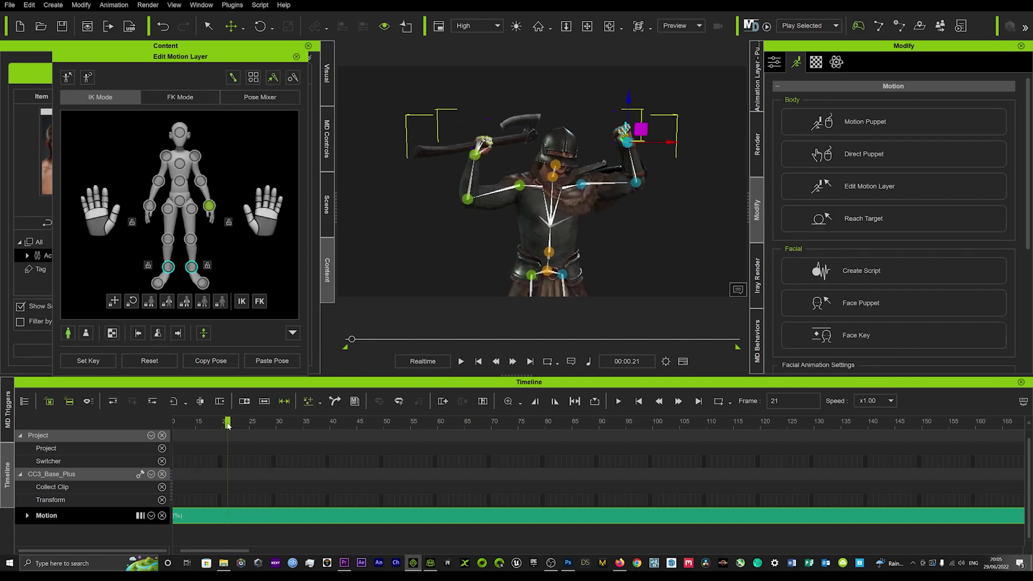
pyautogui.moveTo(228, 425)
pyautogui.mouseDown()
pyautogui.moveTo(93, 418)
pyautogui.moveTo(231, 411)
pyautogui.mouseUp()
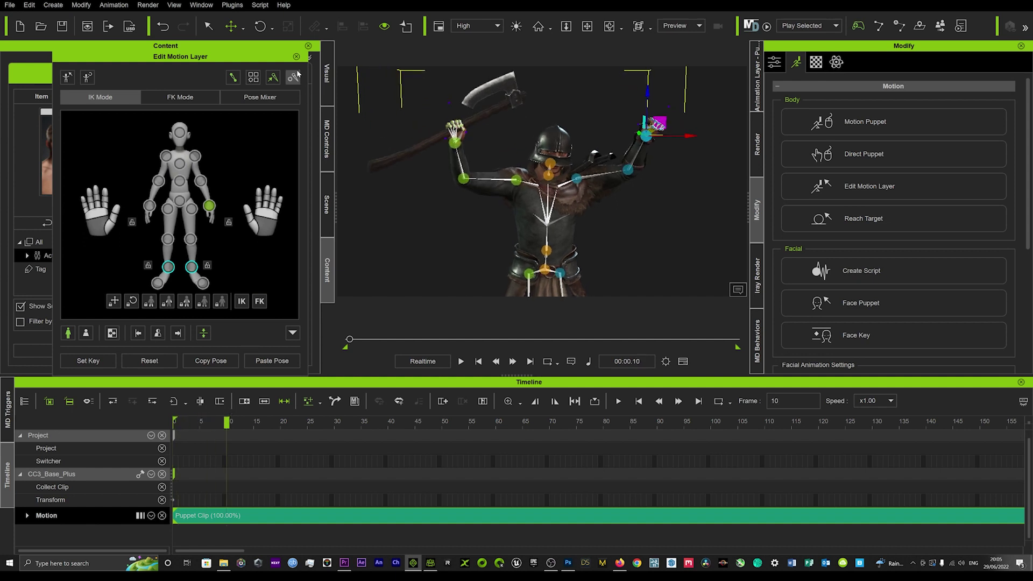
# Raise the character's left hand at frame 110 and play back the layered motion to check it
pyautogui.moveTo(227, 423); pyautogui.dragTo(764, 424)
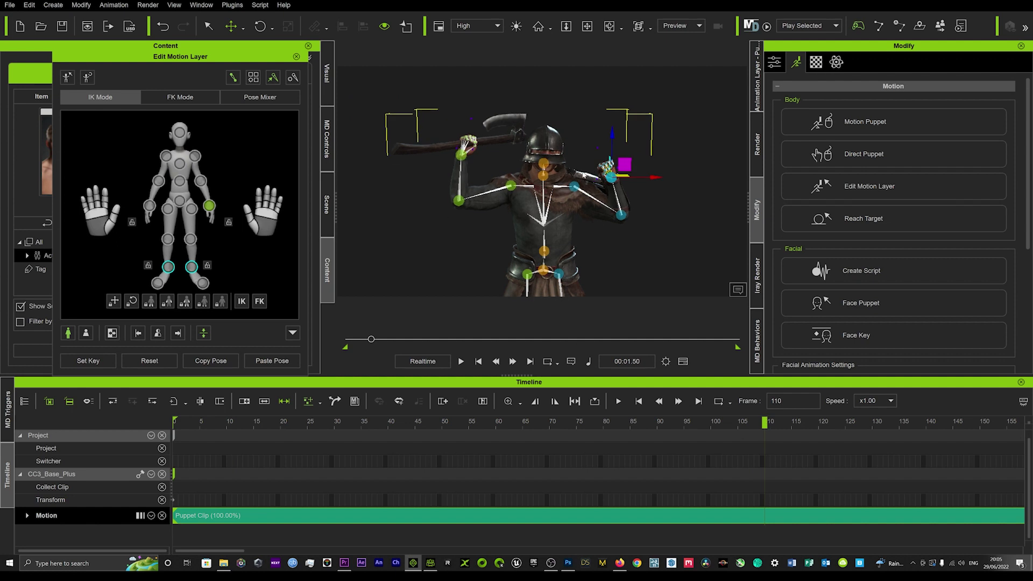
pyautogui.moveTo(625, 165); pyautogui.dragTo(626, 106)
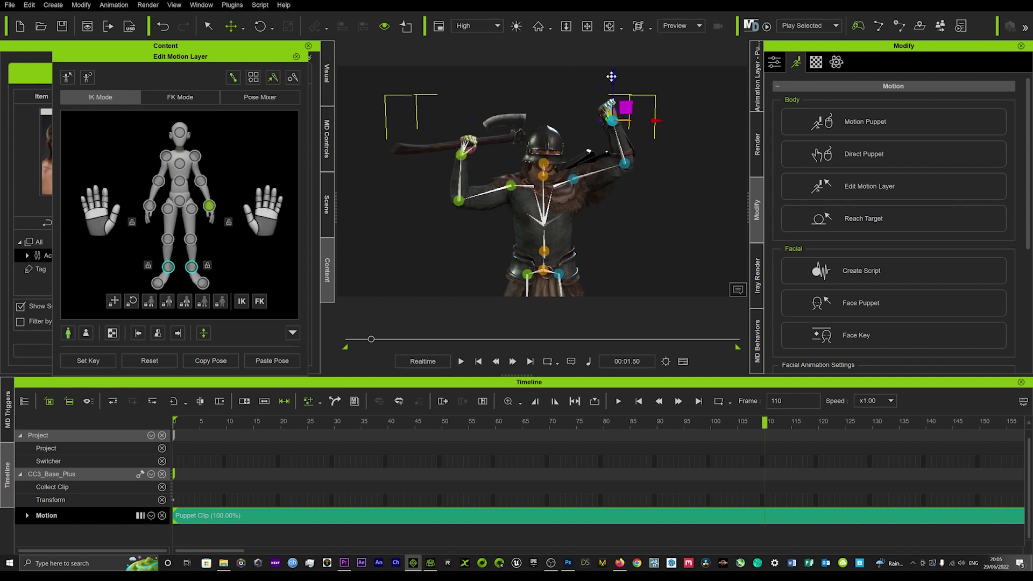
pyautogui.press('space')
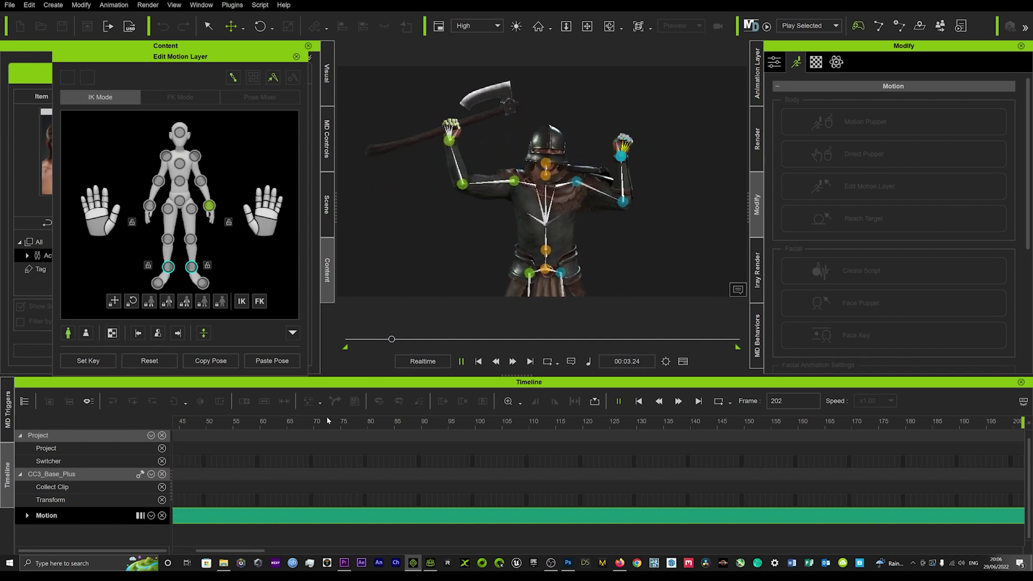
pyautogui.press('space')
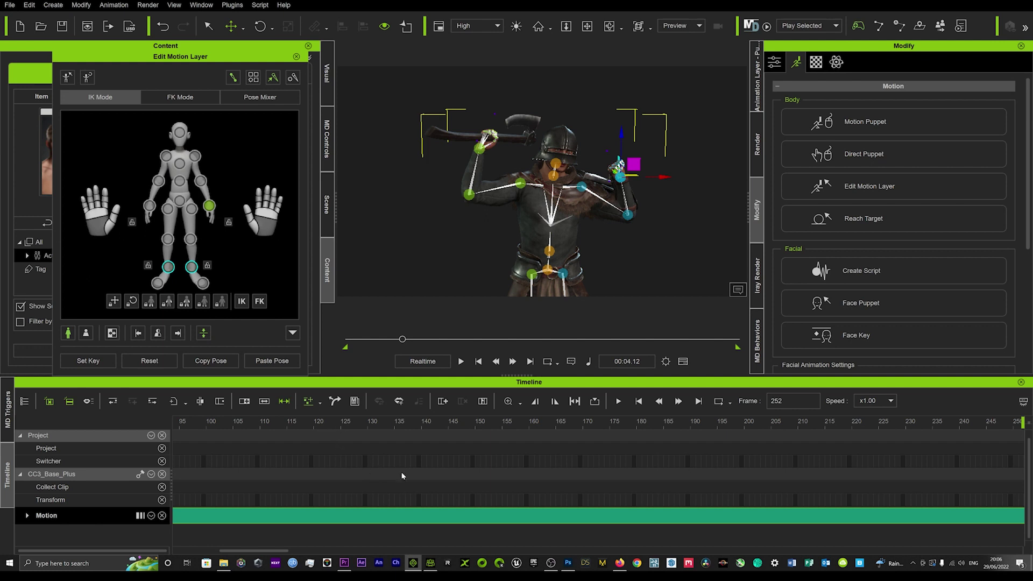
pyautogui.moveTo(422, 427); pyautogui.dragTo(292, 427)
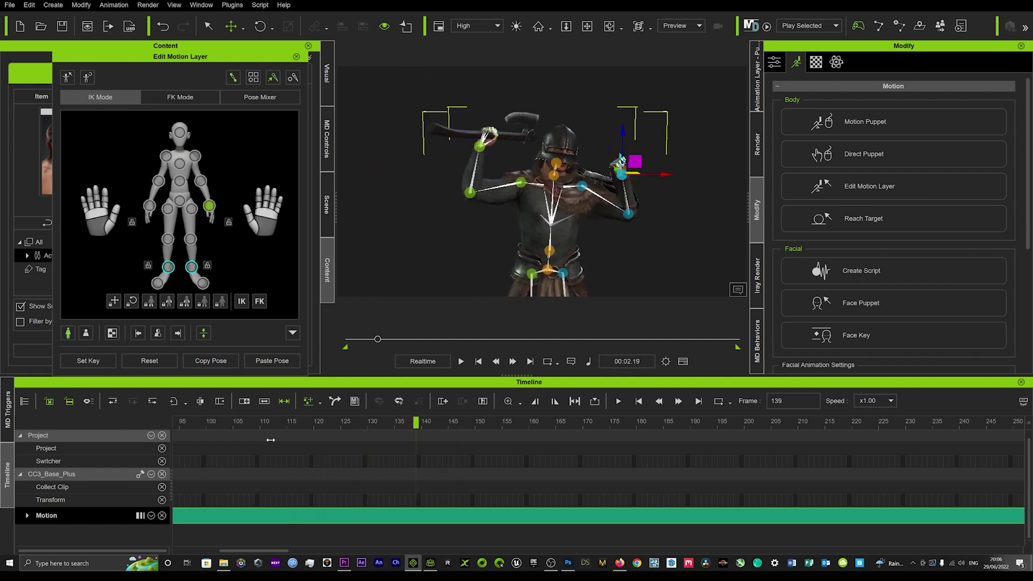
pyautogui.press('space')
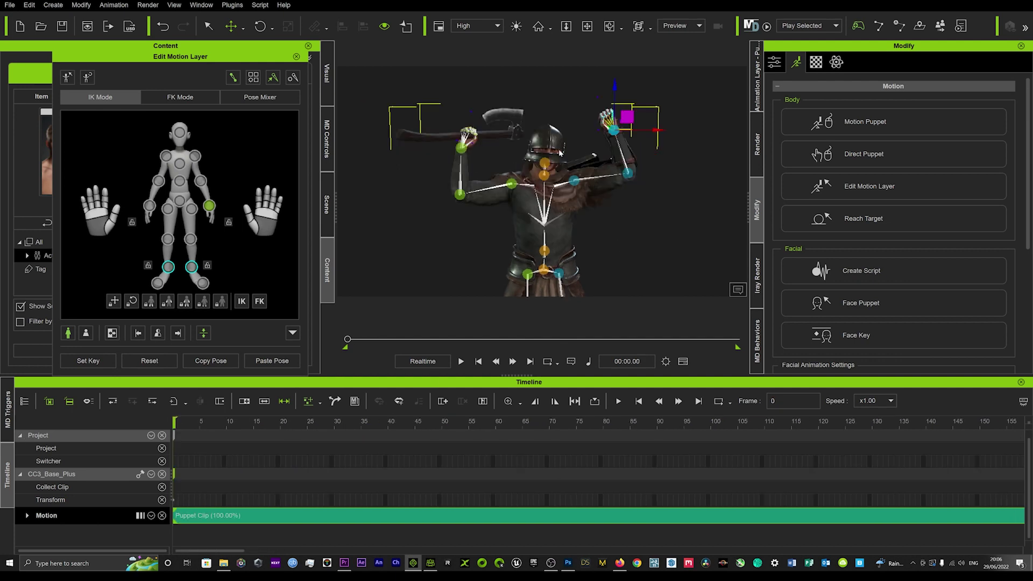
pyautogui.press('space')
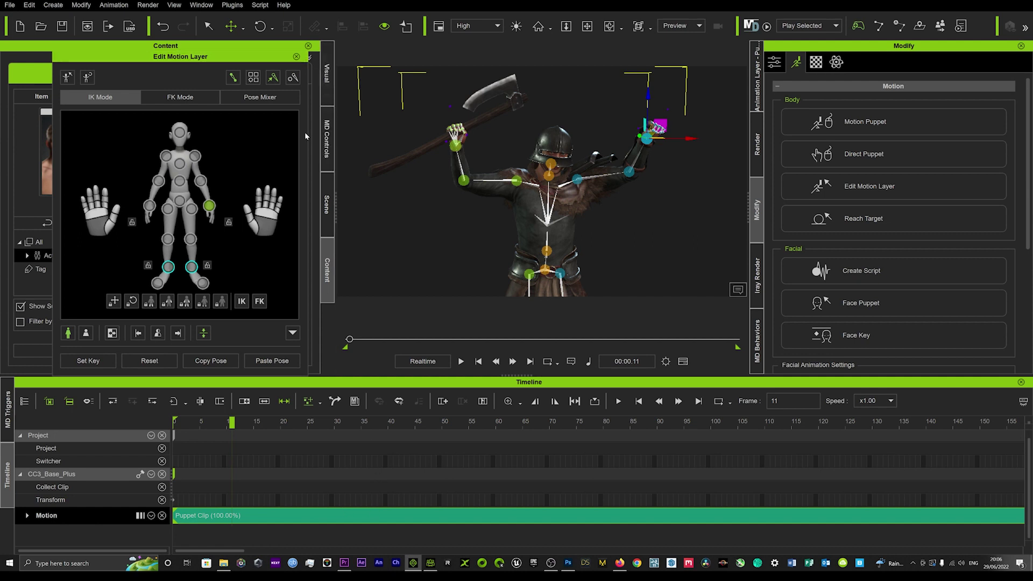
# Close the motion layer editor and expand the character's Motion track to reach its Motion Layer keys
pyautogui.click(297, 57)
pyautogui.click(146, 474)
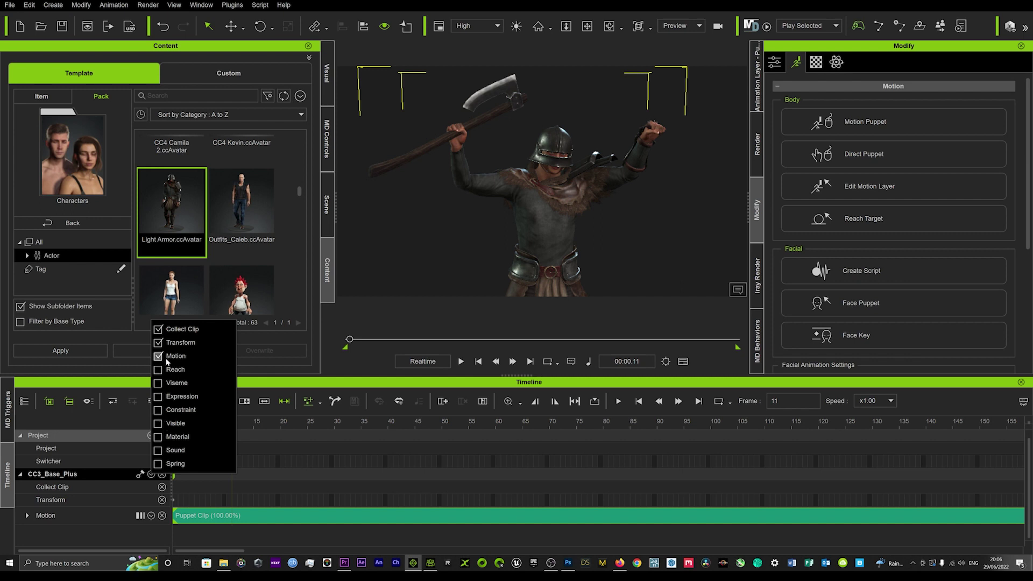
pyautogui.click(314, 465)
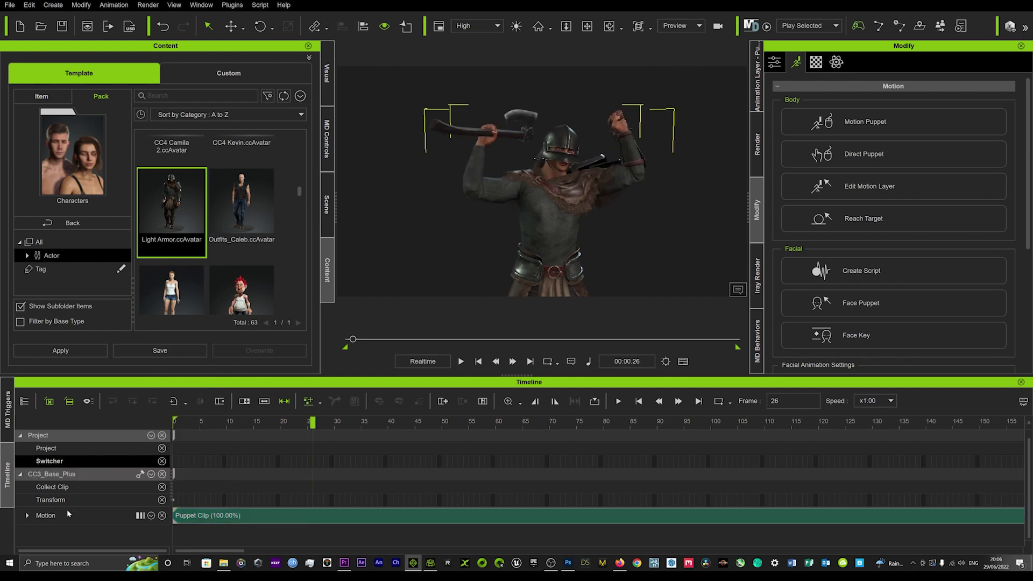
pyautogui.click(28, 517)
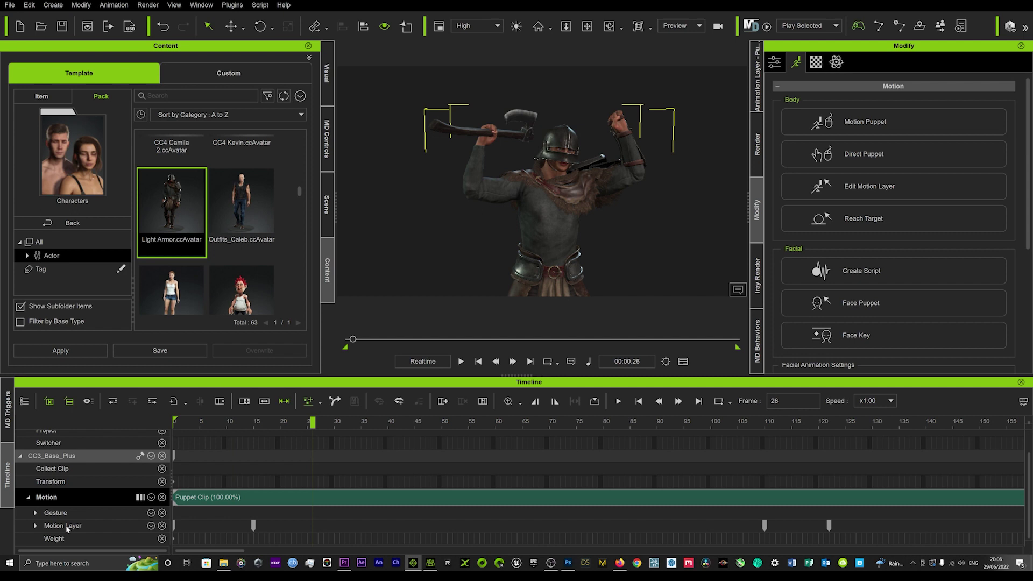
pyautogui.click(67, 527)
# Delete the keys on the Motion Layer track and play the puppet clip from frame 0
pyautogui.scroll(-5, 267, 533)
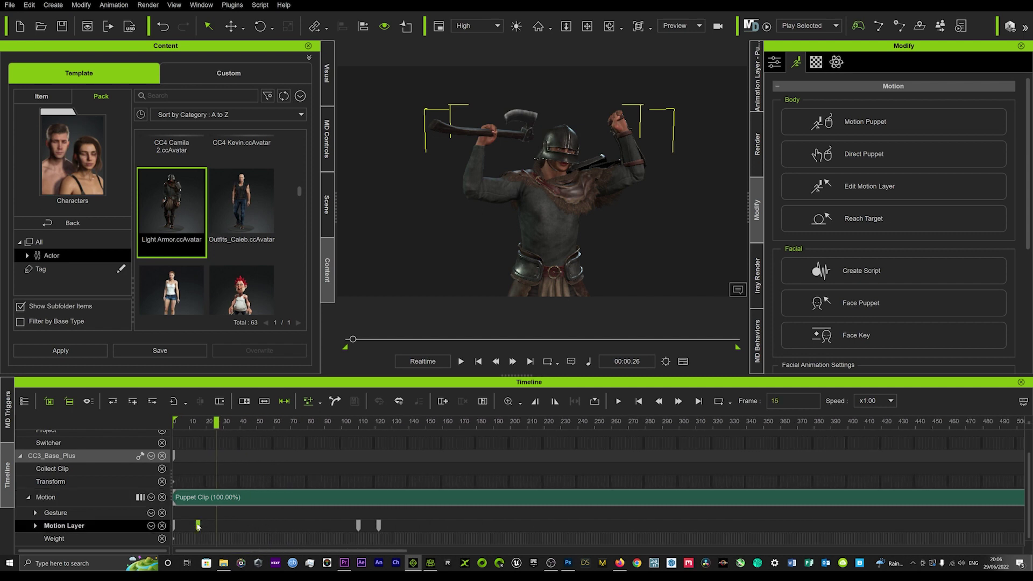
pyautogui.click(358, 526)
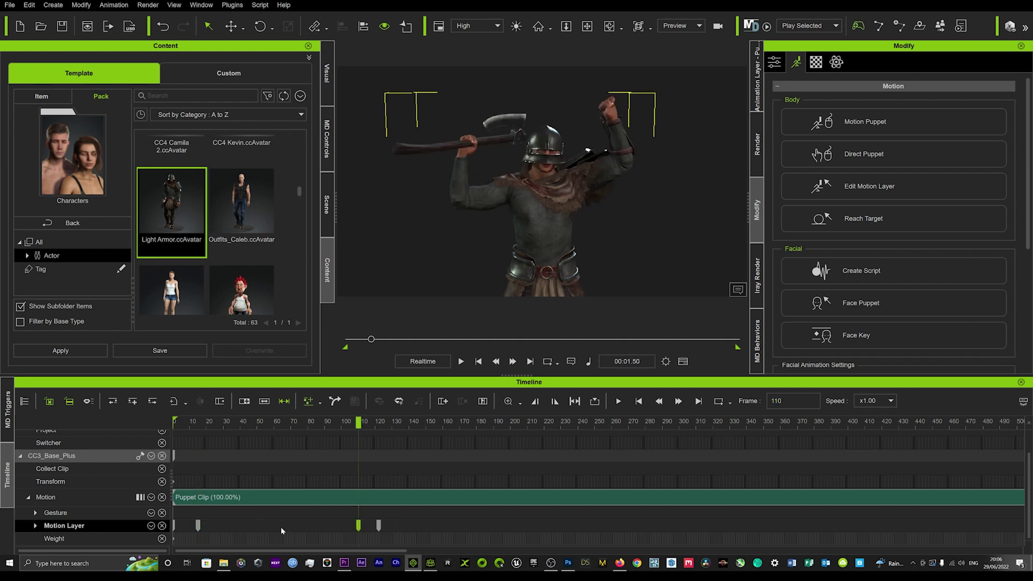
pyautogui.moveTo(396, 524); pyautogui.dragTo(186, 520)
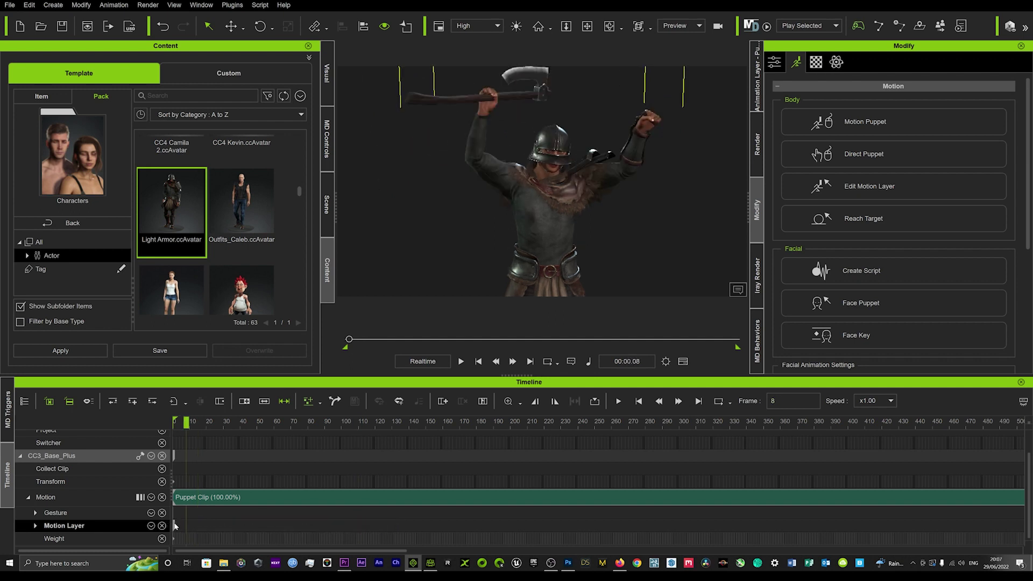
pyautogui.click(175, 526)
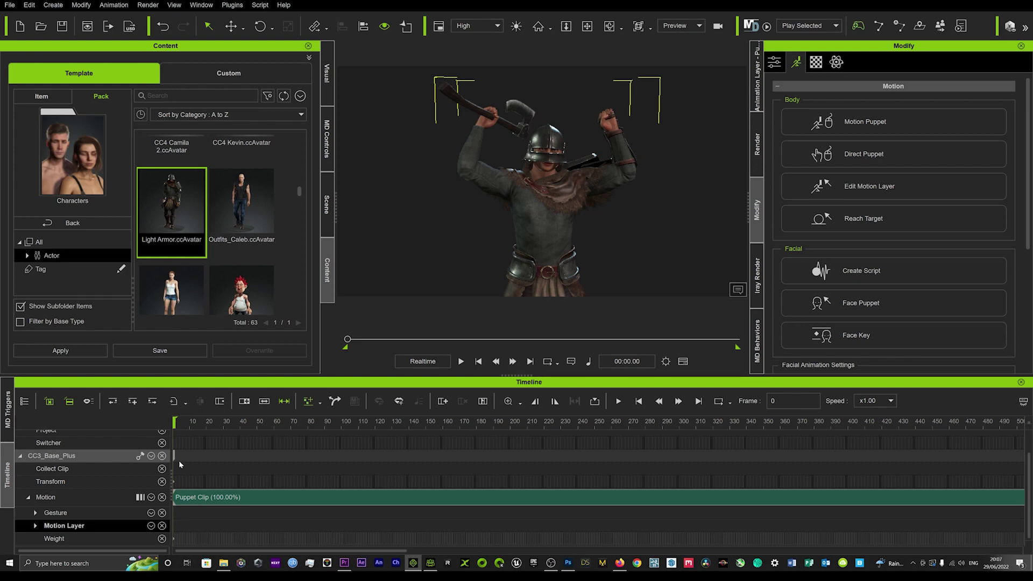
pyautogui.press('space')
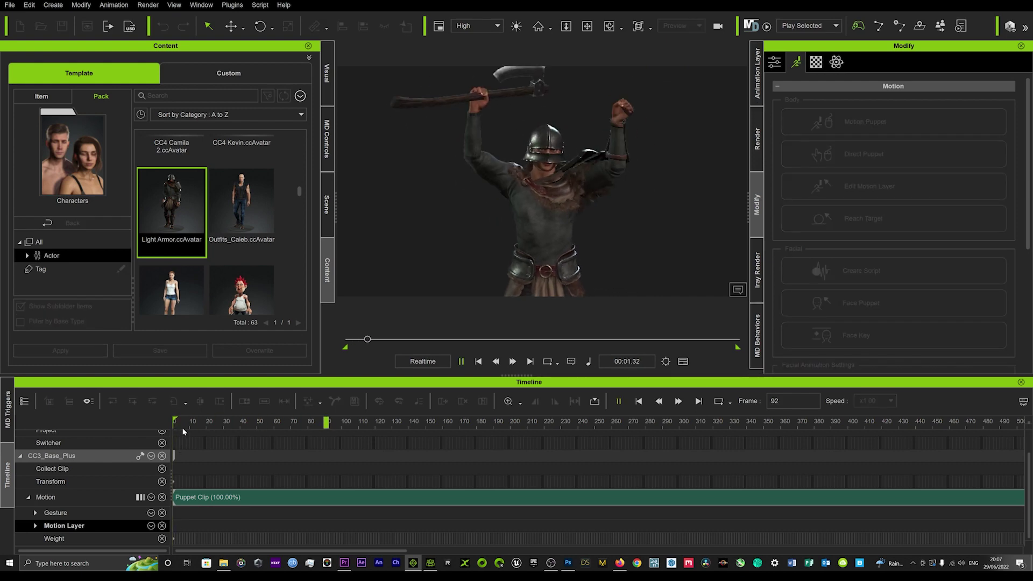
# Stop the playback, bring up the clip's animation layers, and inspect the Base Motion and Base Layer keys in turn
pyautogui.press('space')
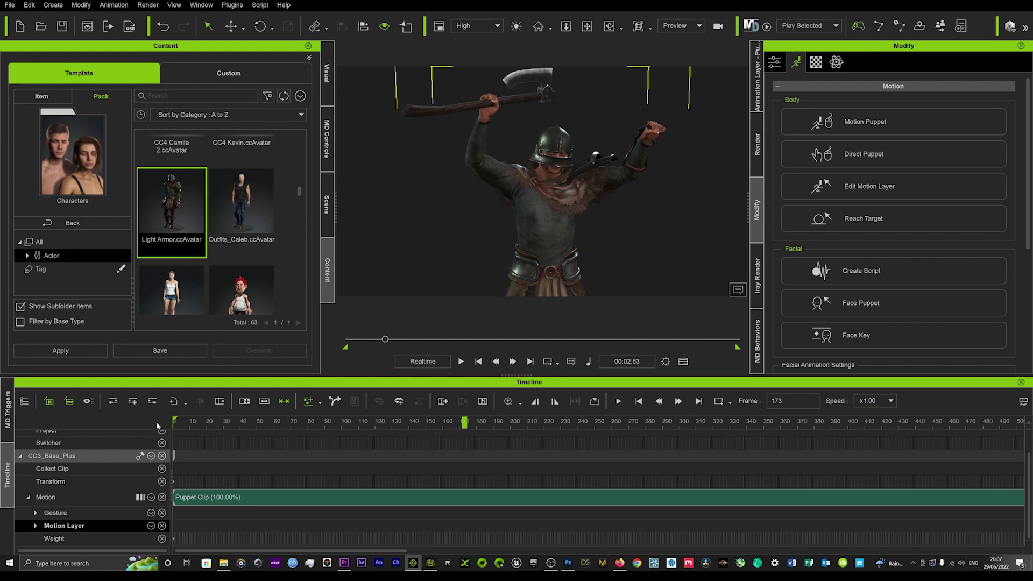
pyautogui.click(202, 4)
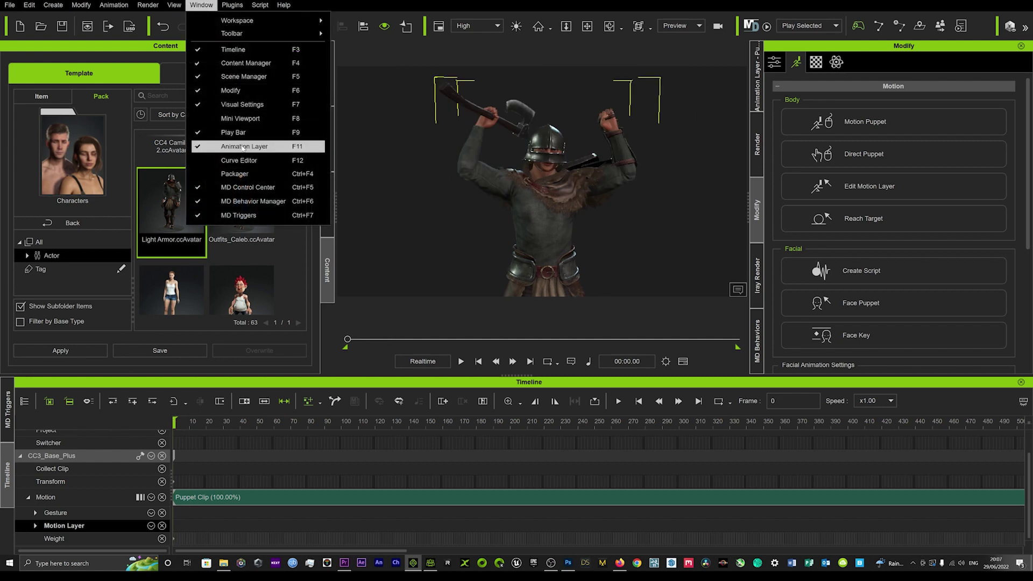
pyautogui.click(756, 94)
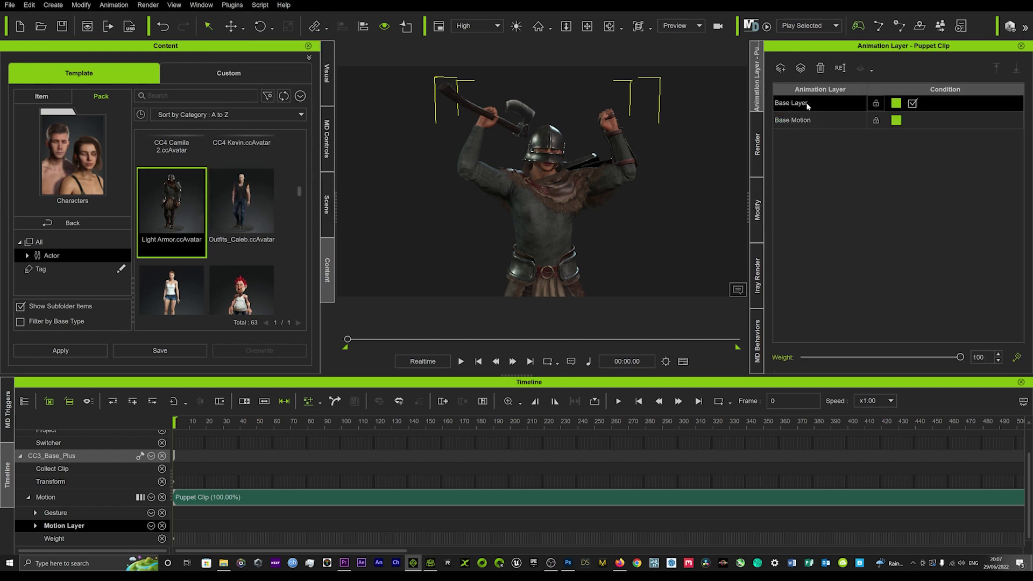
pyautogui.click(803, 120)
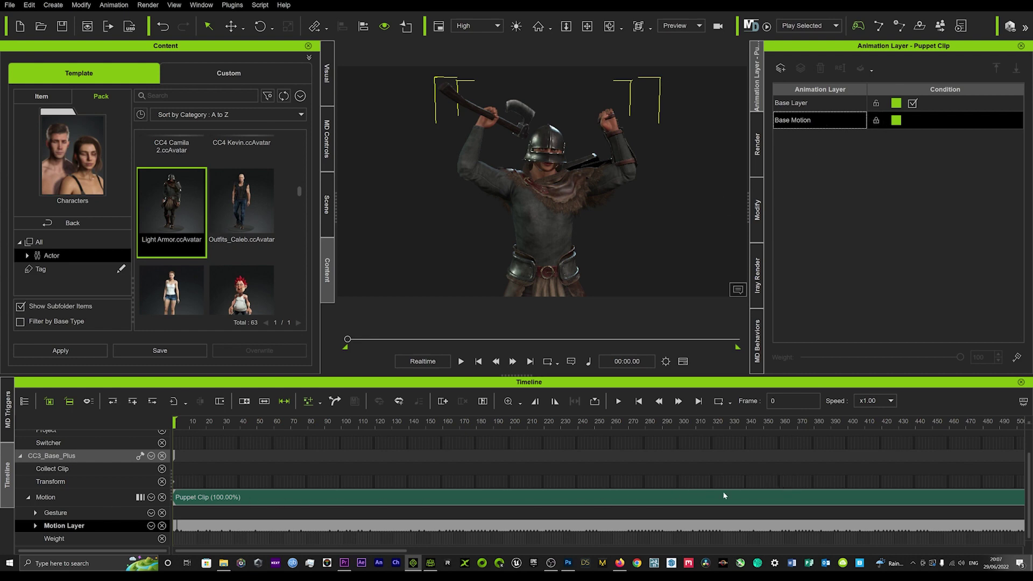
pyautogui.click(800, 105)
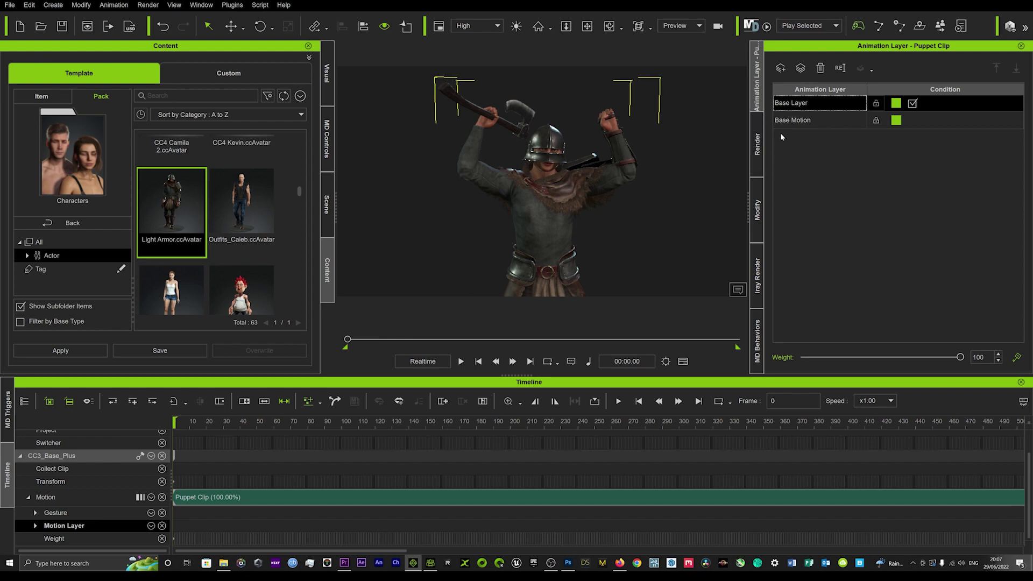
# Change the Base Layer's colour to red (#be0003)
pyautogui.click(893, 105)
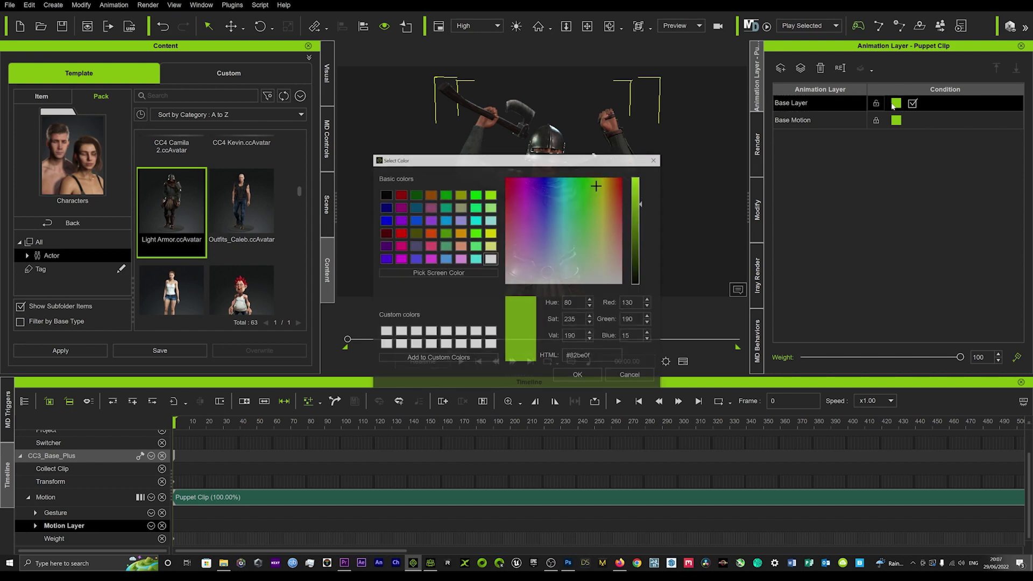
pyautogui.click(506, 178)
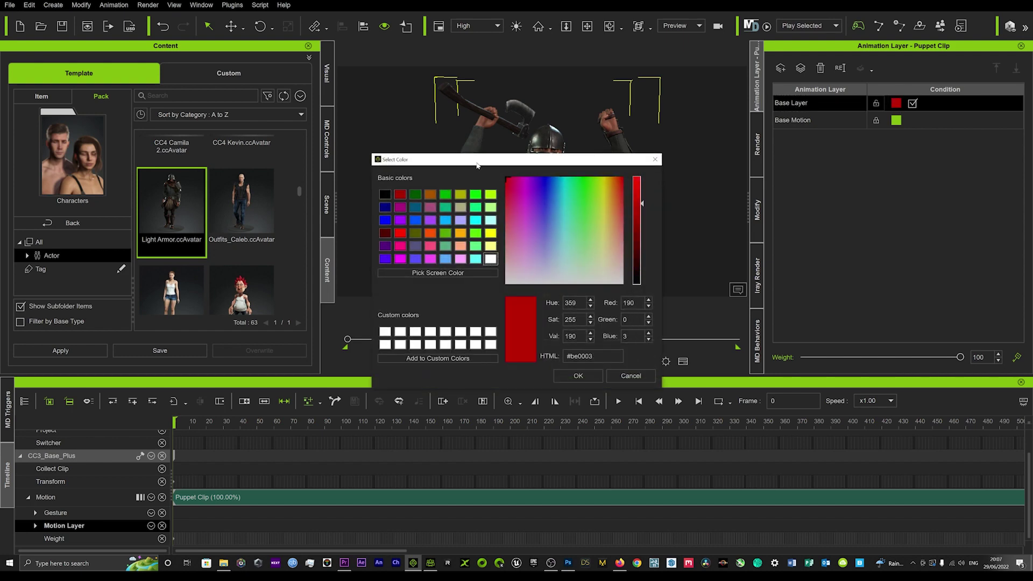
pyautogui.click(578, 376)
# Expand the Motion Layer track and compare the body-part keys of Base Motion with those of Base Layer on the puppet clip
pyautogui.click(799, 121)
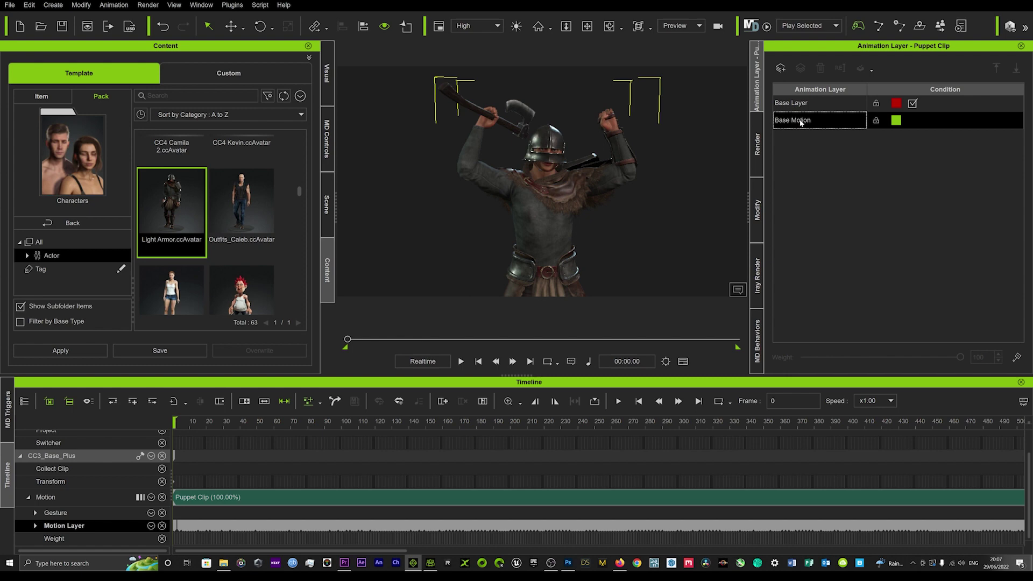
pyautogui.click(817, 104)
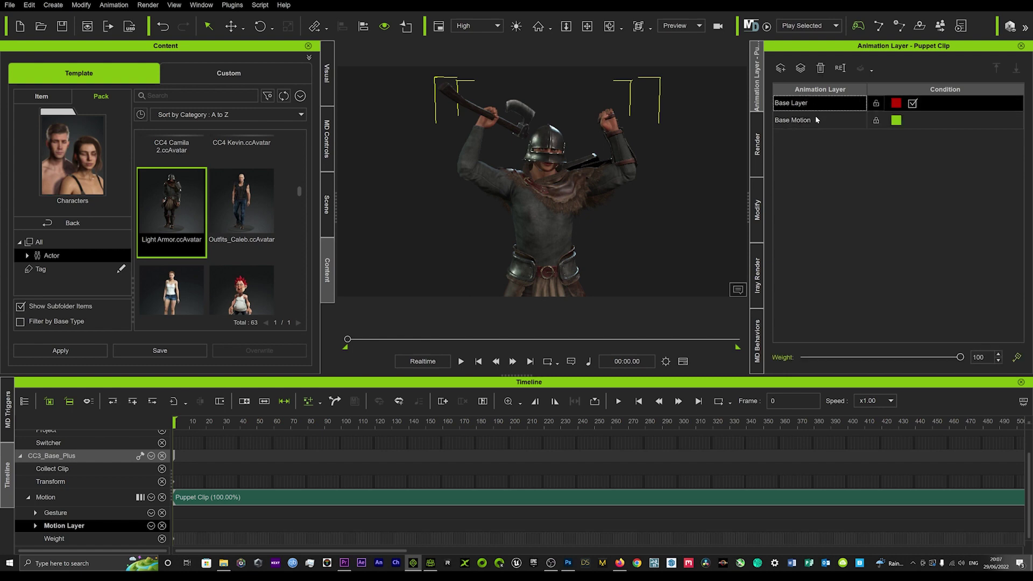
pyautogui.click(816, 119)
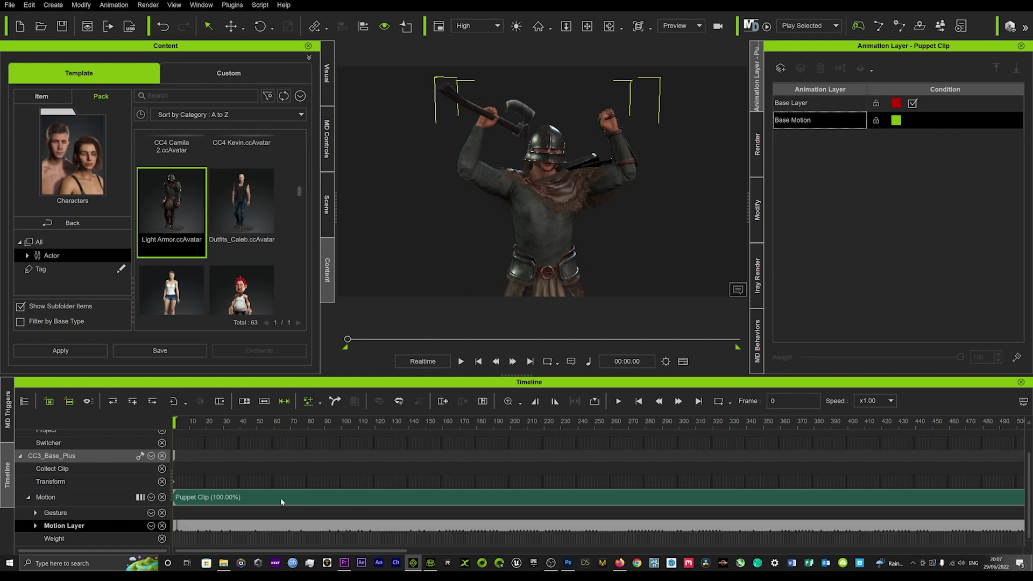
pyautogui.click(35, 526)
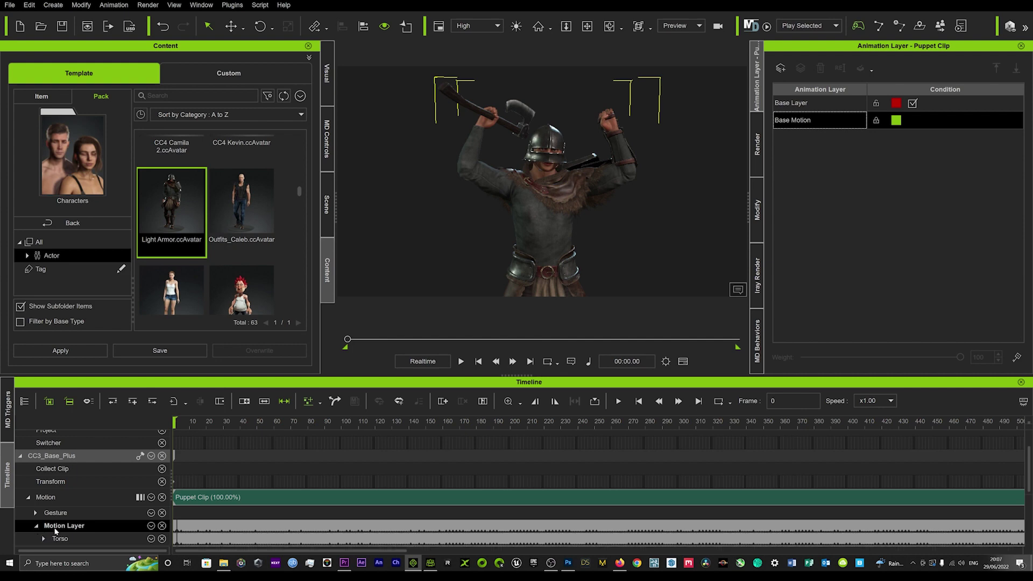
pyautogui.click(242, 498)
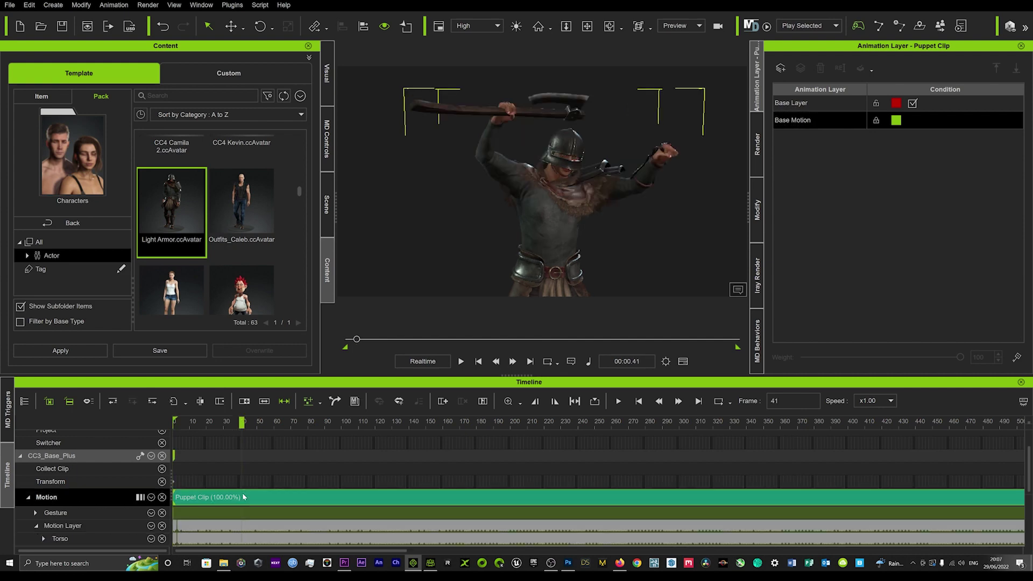
pyautogui.click(798, 104)
pyautogui.scroll(-5, 256, 535)
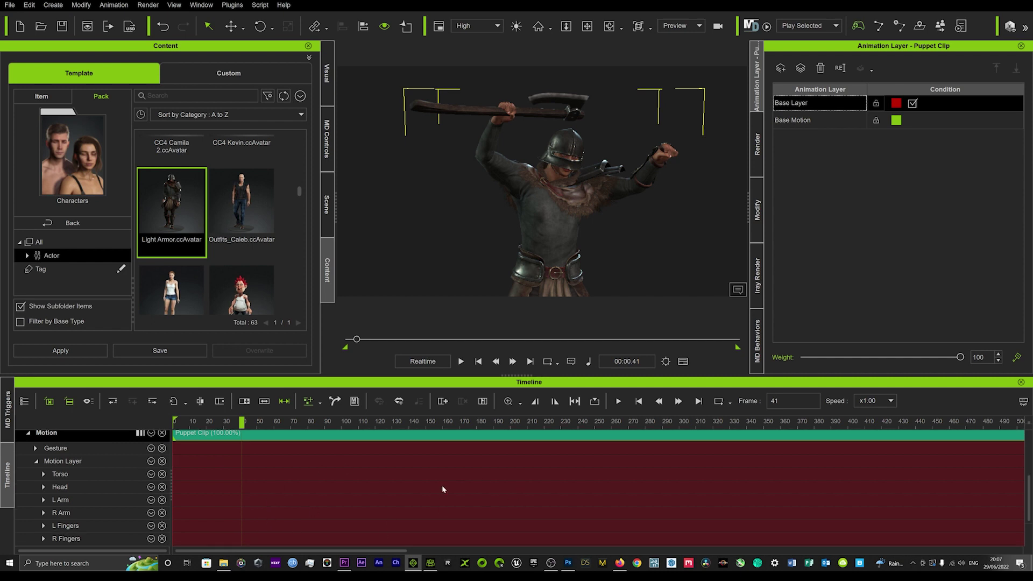
pyautogui.click(800, 122)
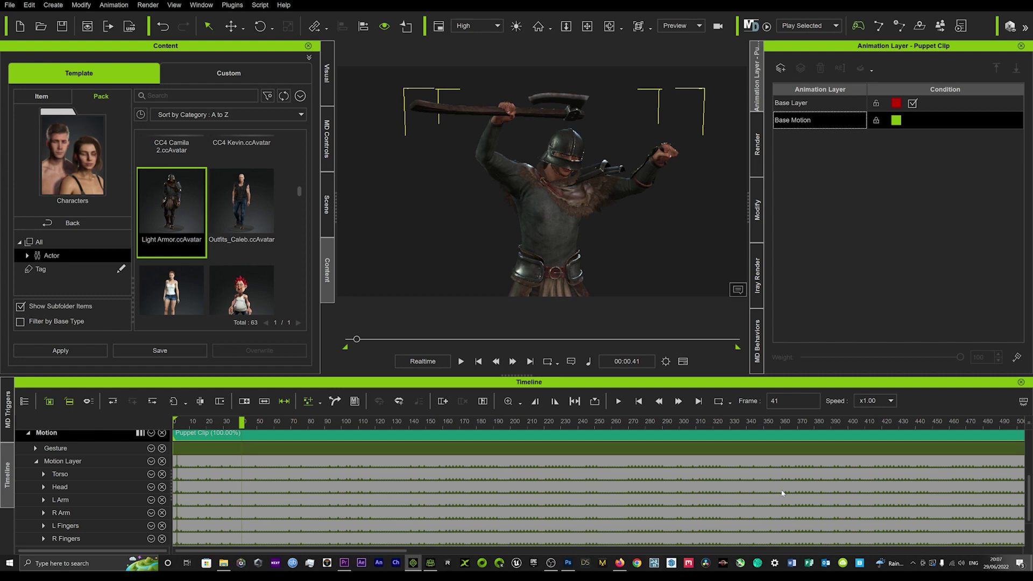
# Play the puppet clip to review the base motion, stop it, and return to frame 0
pyautogui.press('space')
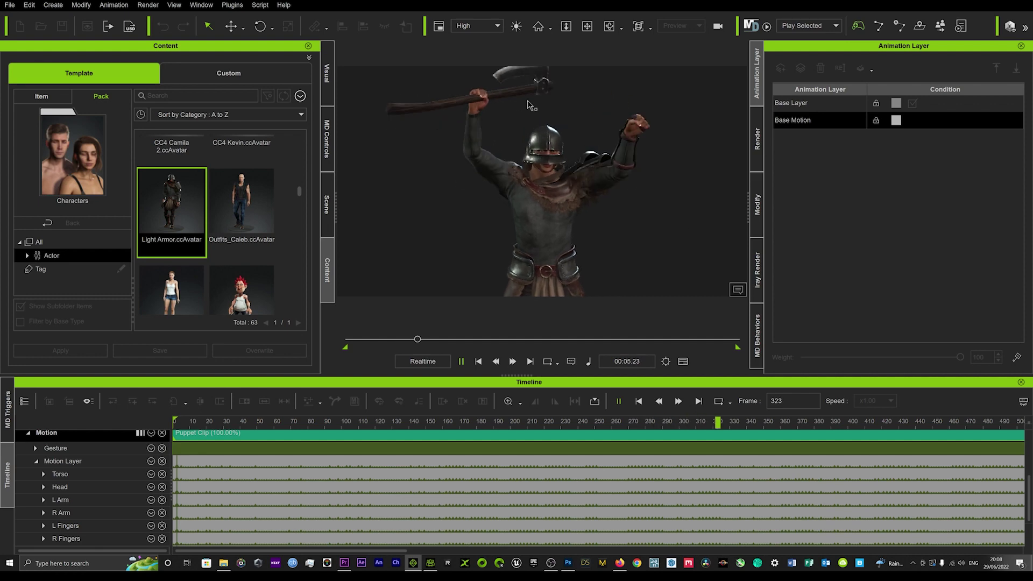
pyautogui.click(461, 361)
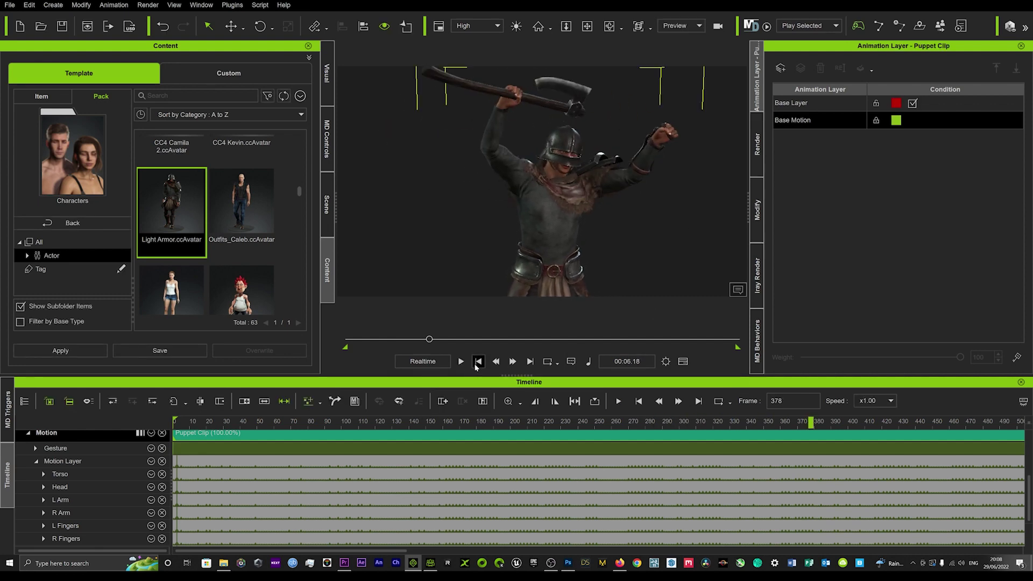
pyautogui.click(478, 362)
# Select the Base Layer and open the motion layer editor for the character, placing its window clear of the viewport
pyautogui.click(799, 104)
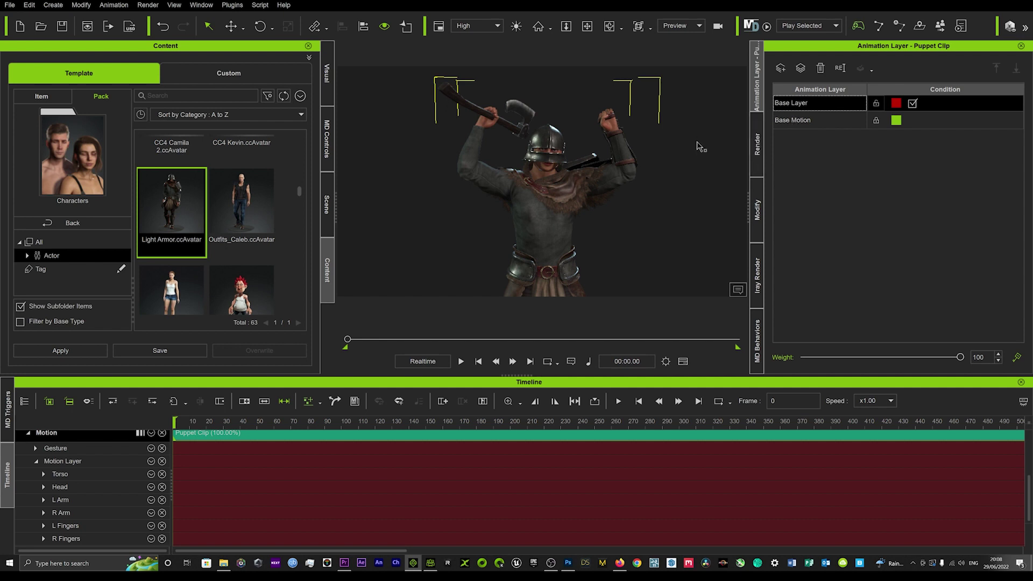
pyautogui.hotkey('ctrl', 'r')
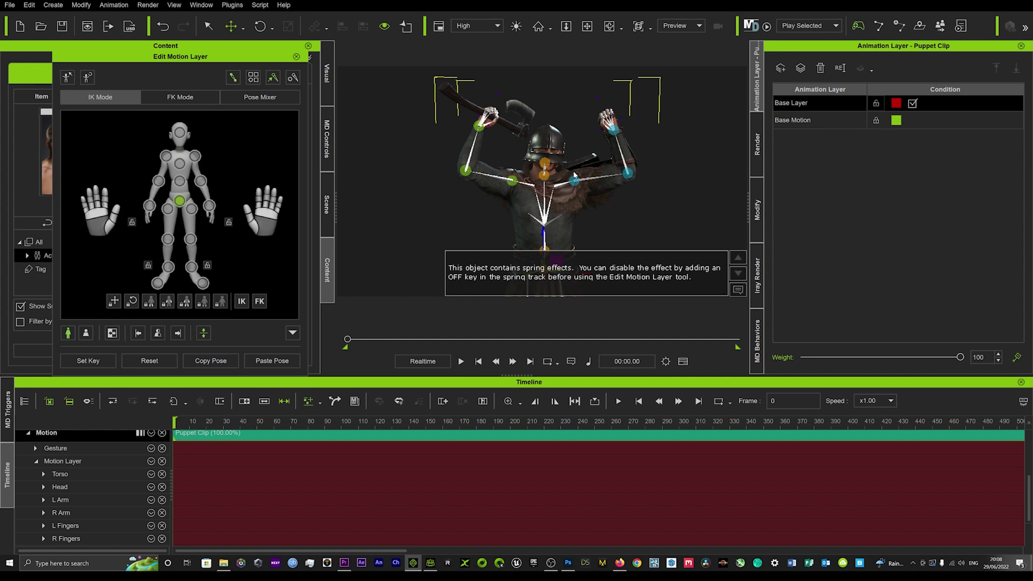
pyautogui.moveTo(257, 59); pyautogui.dragTo(236, 61)
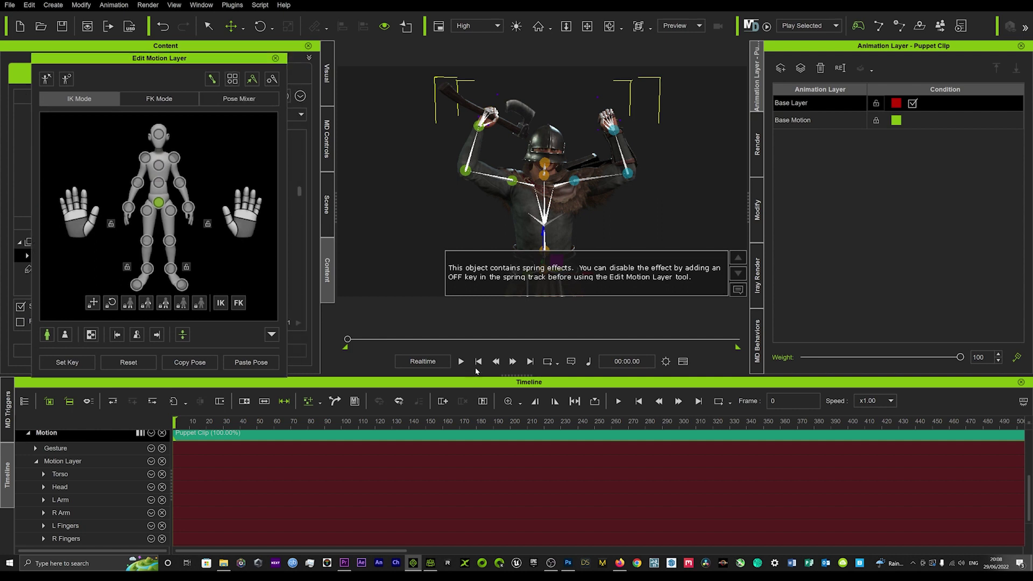
# Try lowering the axe hand out to the side at frame 138, check the pose at frame 99, and undo the change
pyautogui.moveTo(371, 340); pyautogui.dragTo(378, 339)
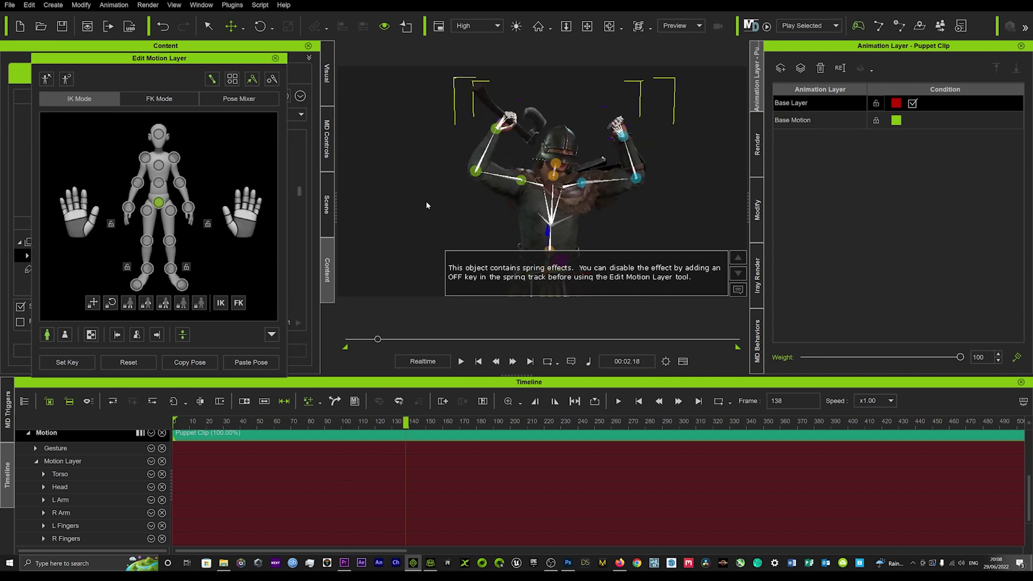
pyautogui.moveTo(503, 112); pyautogui.dragTo(434, 196)
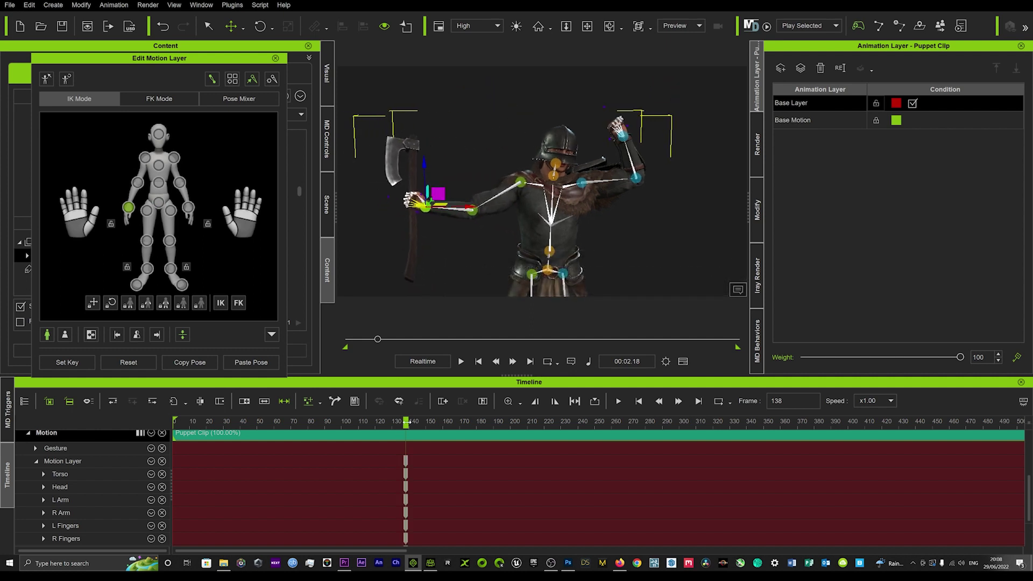
pyautogui.moveTo(405, 423); pyautogui.dragTo(339, 424)
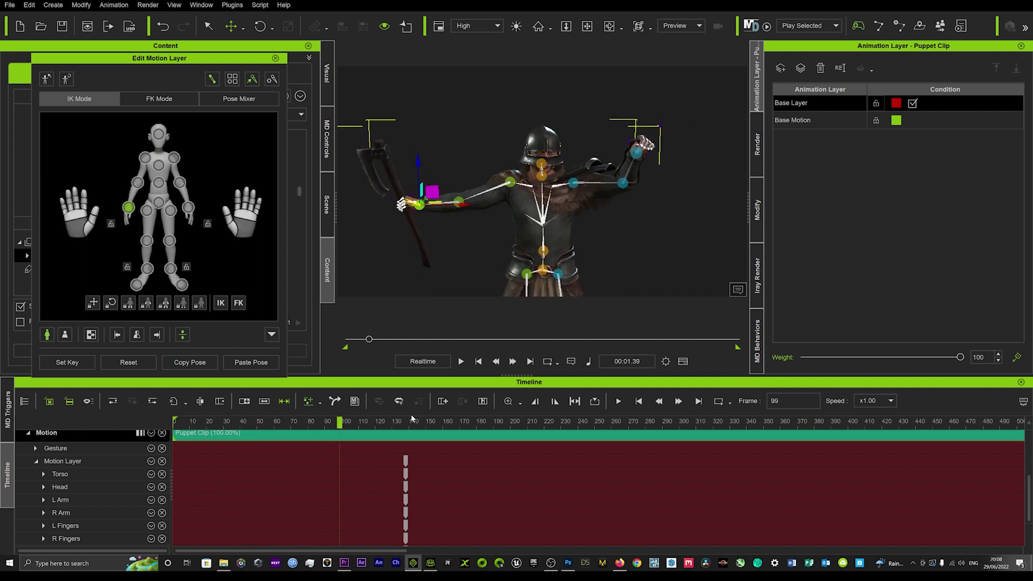
pyautogui.hotkey('ctrl', 'z')
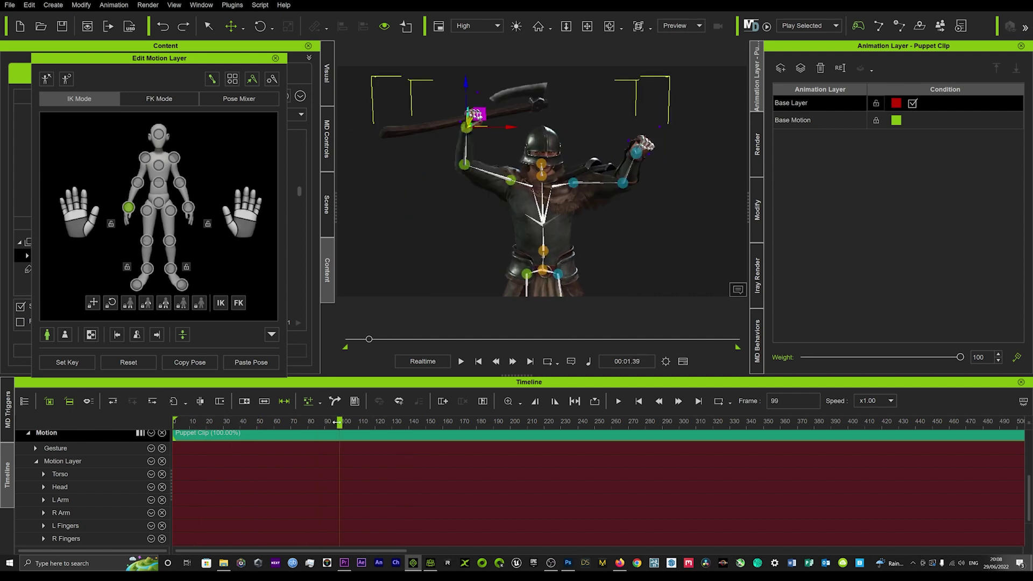
# Try lowering the axe hand on the Base Layer at frame 108 and undo the change
pyautogui.moveTo(341, 423); pyautogui.dragTo(351, 423)
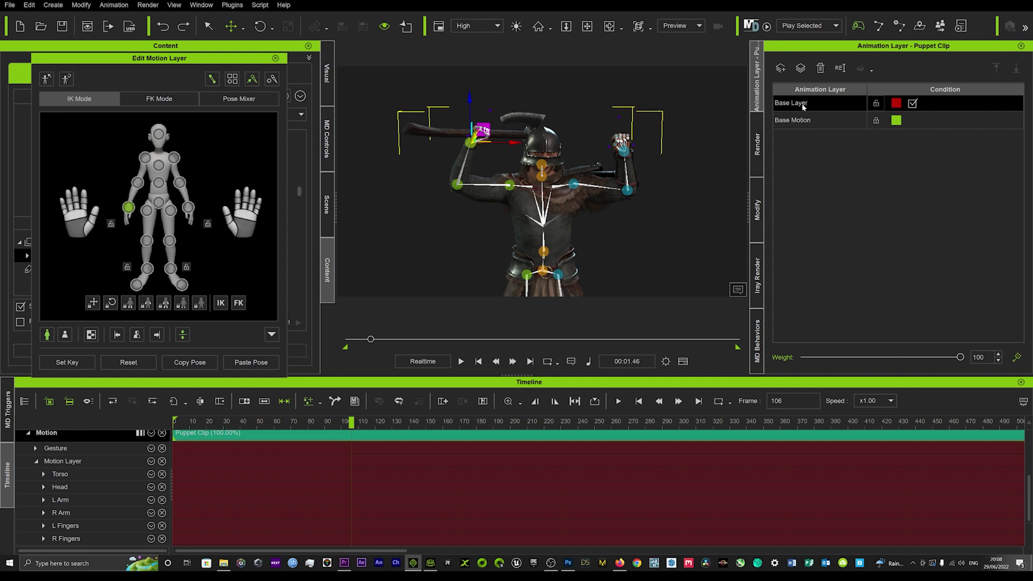
pyautogui.moveTo(352, 423)
pyautogui.mouseDown()
pyautogui.moveTo(335, 423)
pyautogui.moveTo(355, 421)
pyautogui.mouseUp()
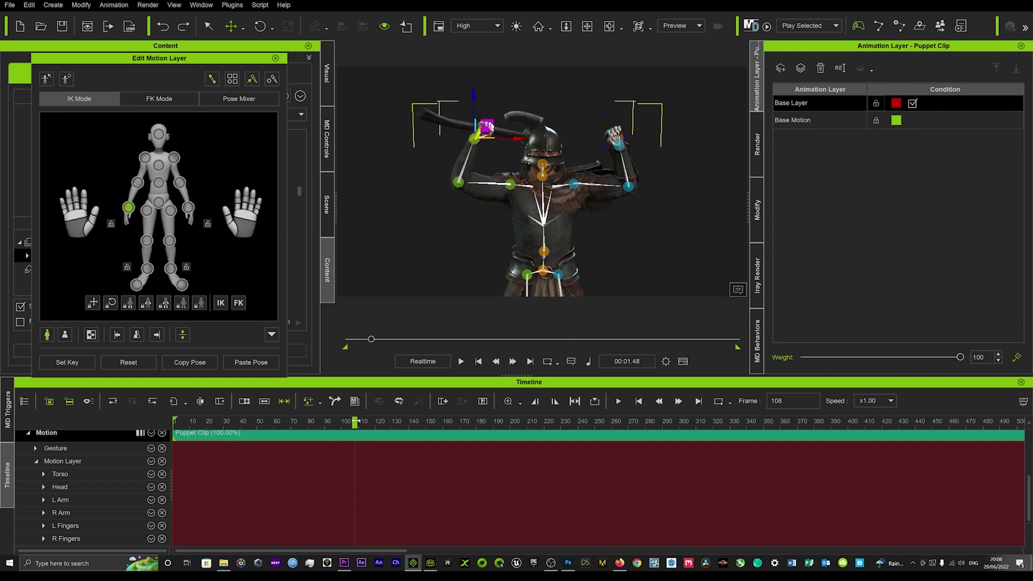
pyautogui.moveTo(485, 126); pyautogui.dragTo(440, 170)
pyautogui.hotkey('ctrl', 'z')
# Set a Base Layer key at frame 101 and lower the axe hand out to the side at frame 113
pyautogui.moveTo(354, 423); pyautogui.dragTo(343, 423)
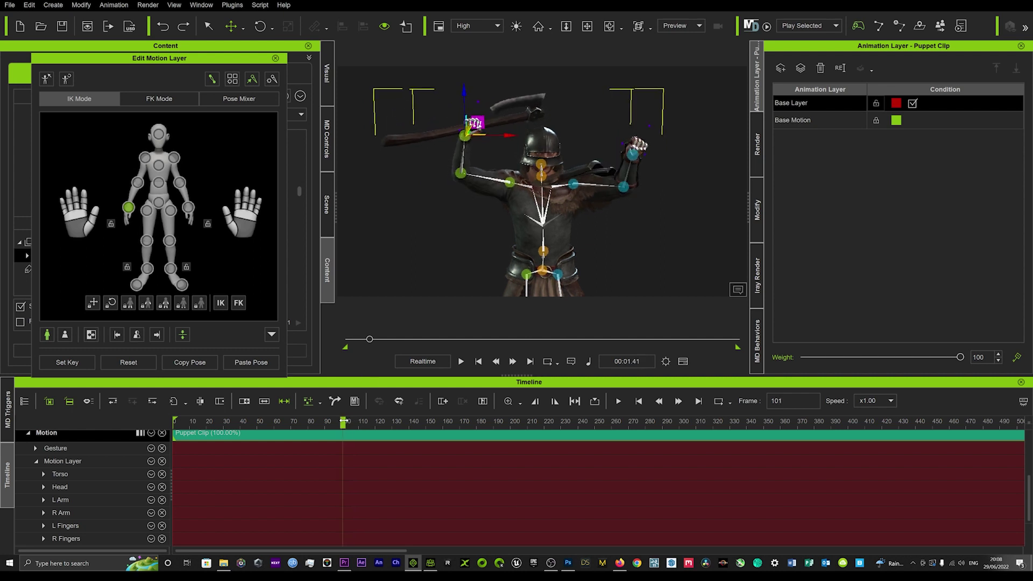
pyautogui.click(72, 363)
pyautogui.moveTo(342, 424); pyautogui.dragTo(353, 424)
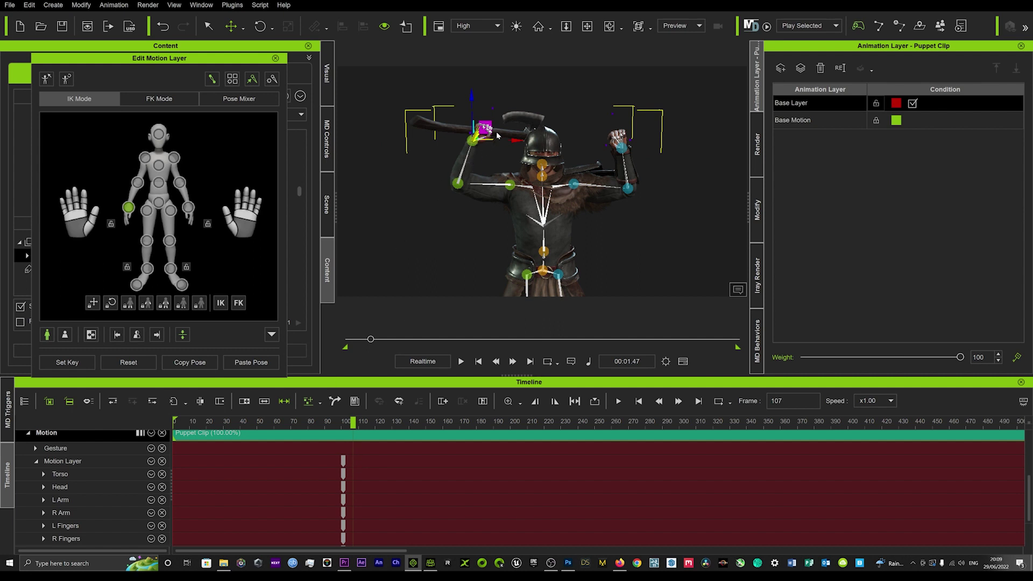
pyautogui.moveTo(354, 420); pyautogui.dragTo(366, 425)
pyautogui.moveTo(490, 113); pyautogui.dragTo(429, 176)
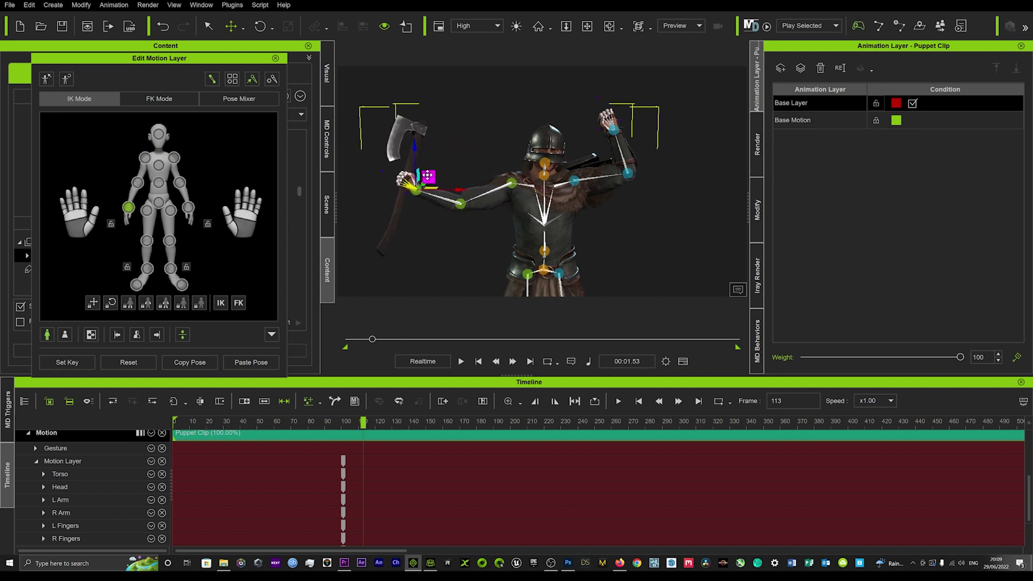
# Scrub back to frame 68 and move the Motion Layer key at frame 113 to about frame 195
pyautogui.moveTo(363, 421); pyautogui.dragTo(287, 421)
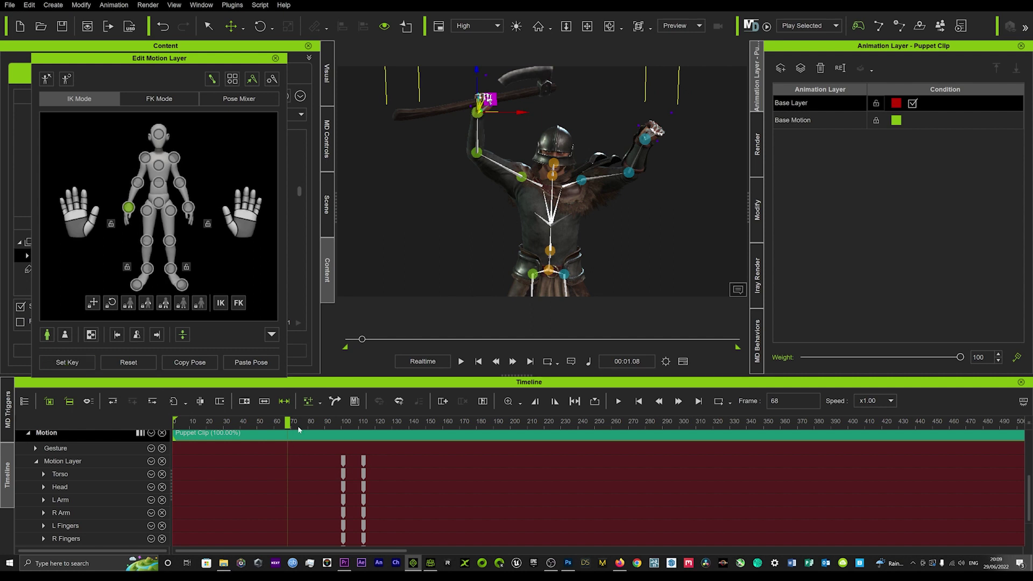
pyautogui.click(364, 458)
pyautogui.moveTo(366, 458); pyautogui.dragTo(504, 462)
# Play the clip from frame 23 to check the lengthened arm transition and stop the playback
pyautogui.moveTo(302, 421); pyautogui.dragTo(212, 421)
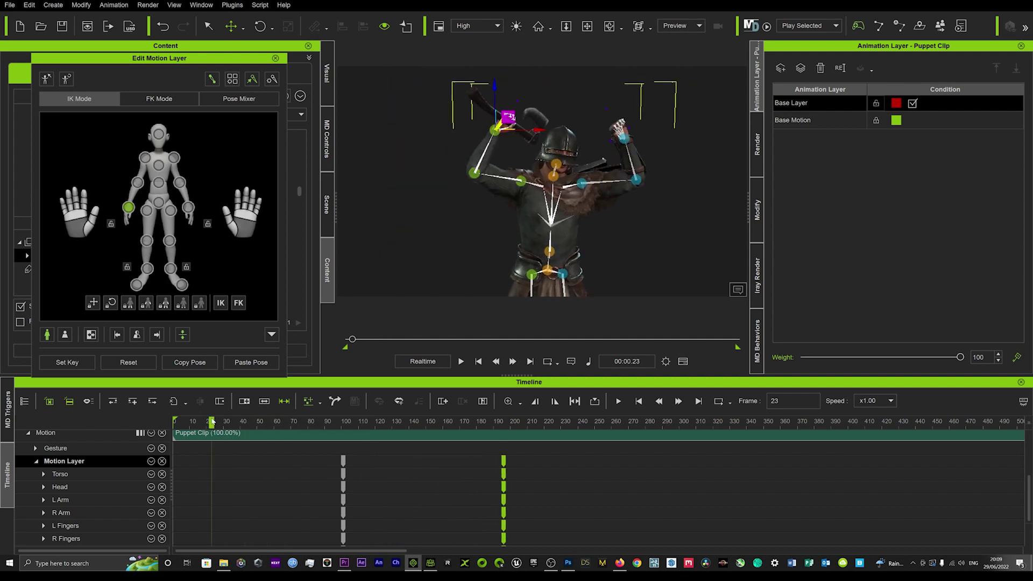
pyautogui.press('space')
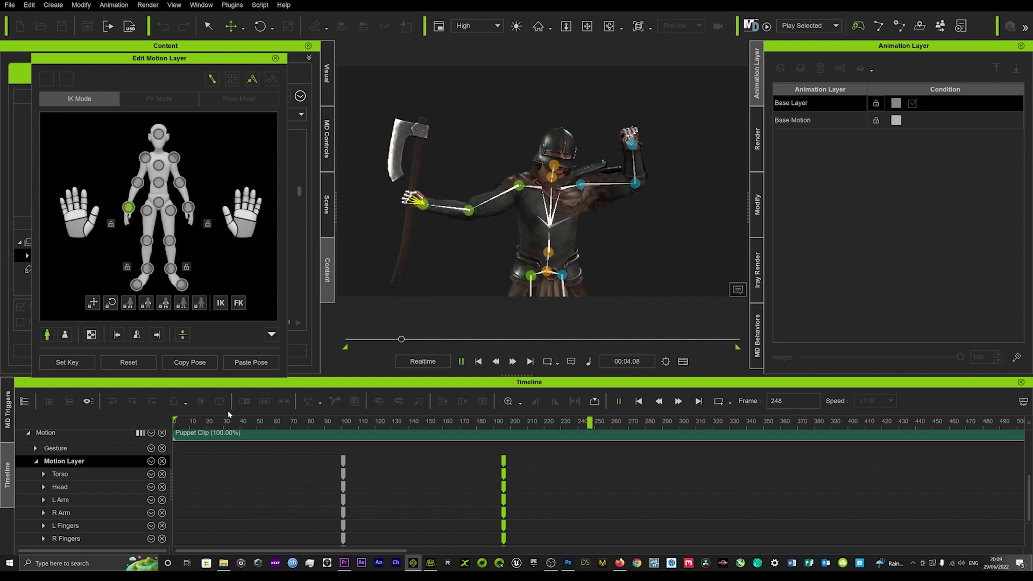
pyautogui.press('space')
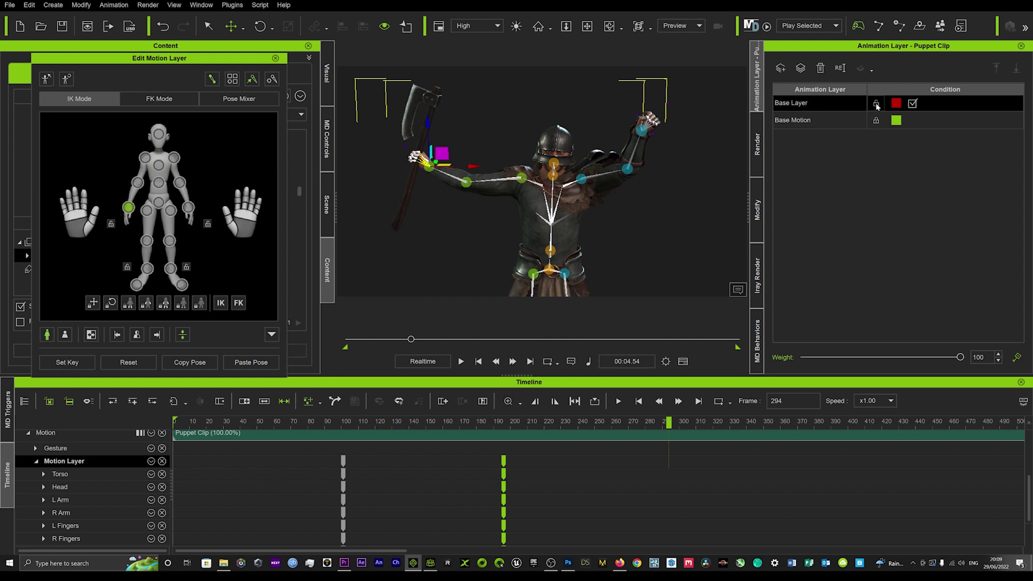
# Disable the Base Layer and play the clip from frame 77 to review the motion without the arm edit
pyautogui.click(913, 103)
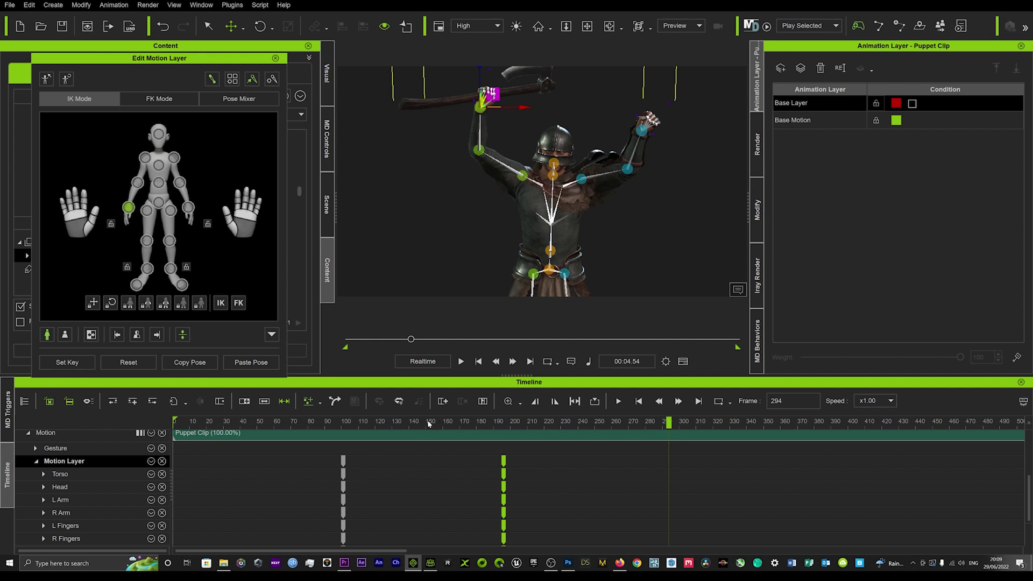
pyautogui.click(303, 421)
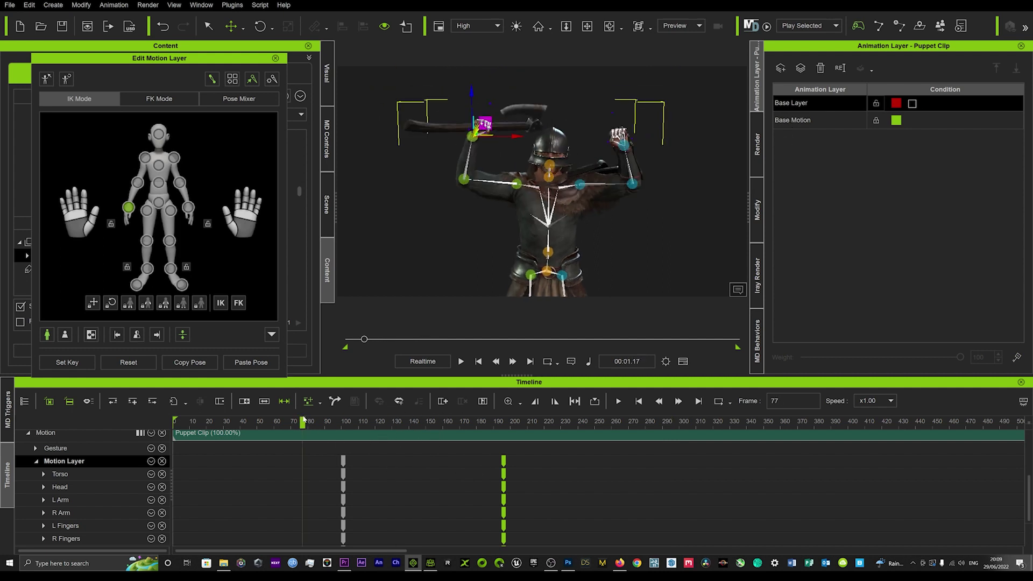
pyautogui.press('space')
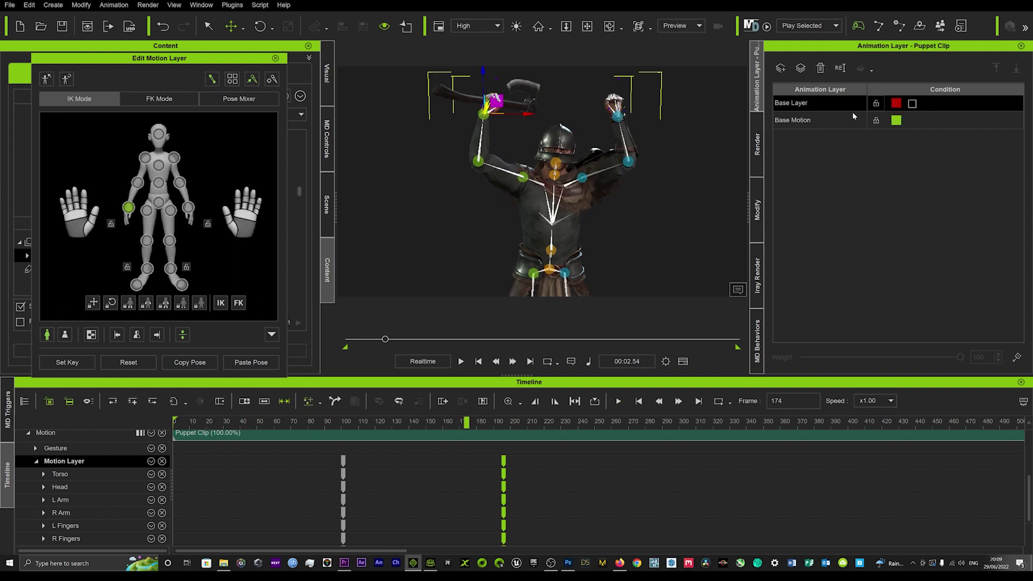
# Re-enable the Base Layer and play the clip from frame 174 to review the lowered arm motion
pyautogui.click(912, 104)
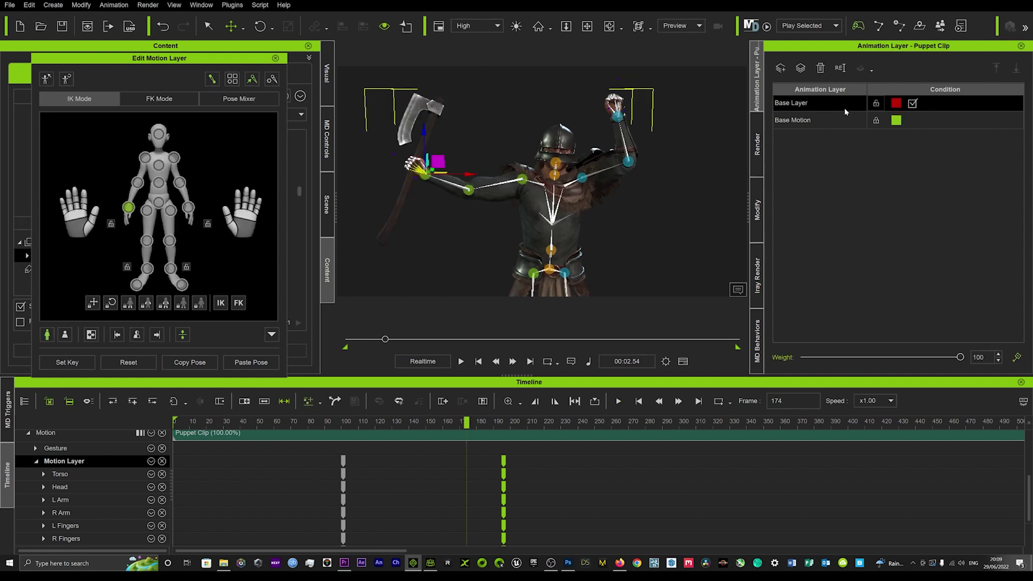
pyautogui.press('space')
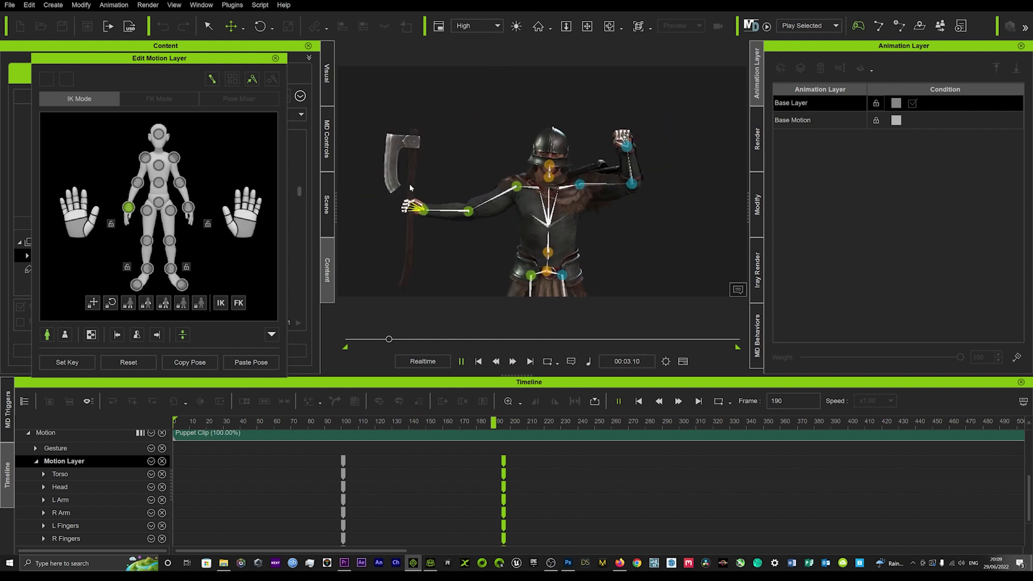
pyautogui.press('space')
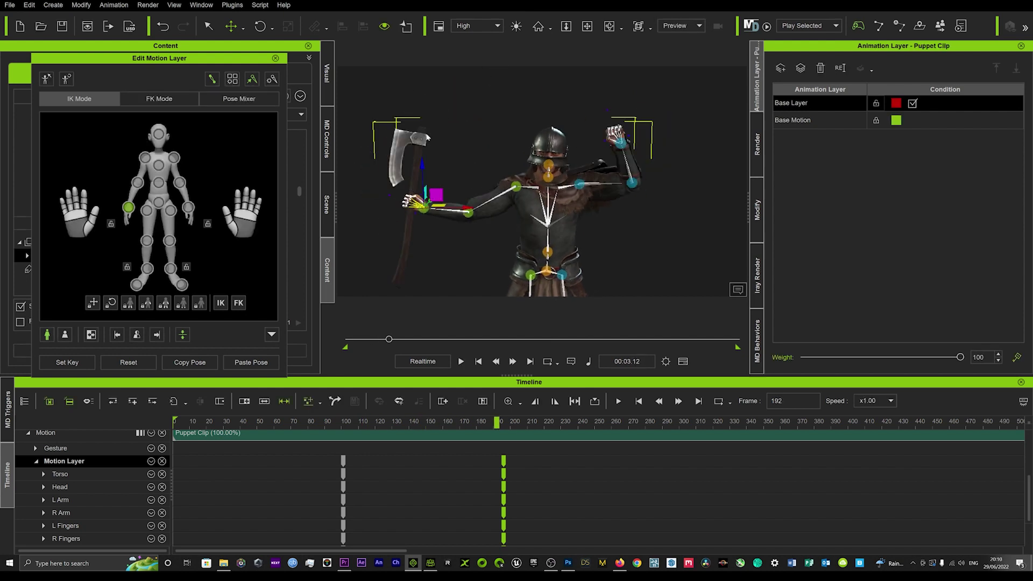
# Add a new animation layer named "arm raising" above the Base Layer
pyautogui.click(780, 68)
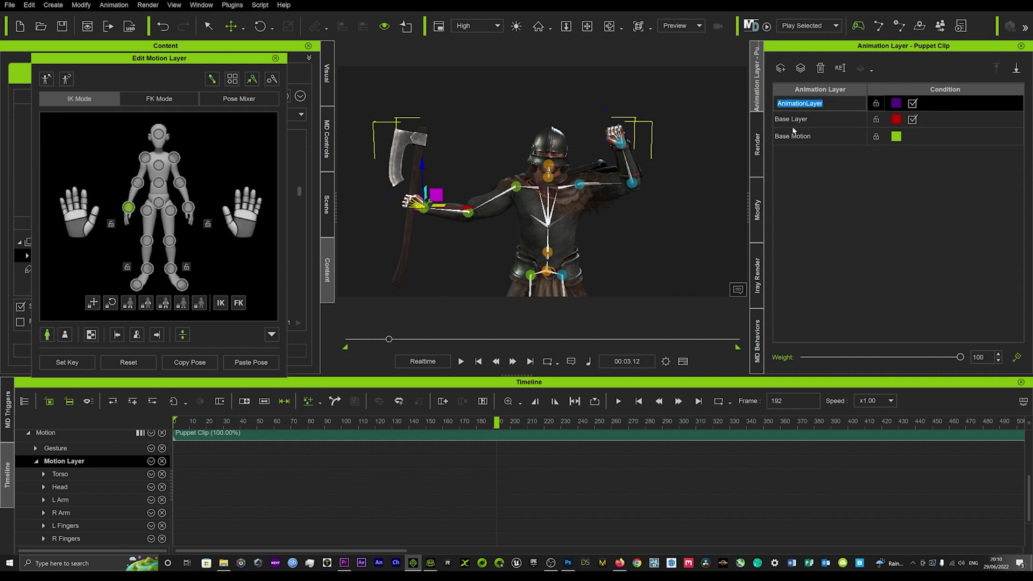
pyautogui.write('arm raising')
pyautogui.press('Return')
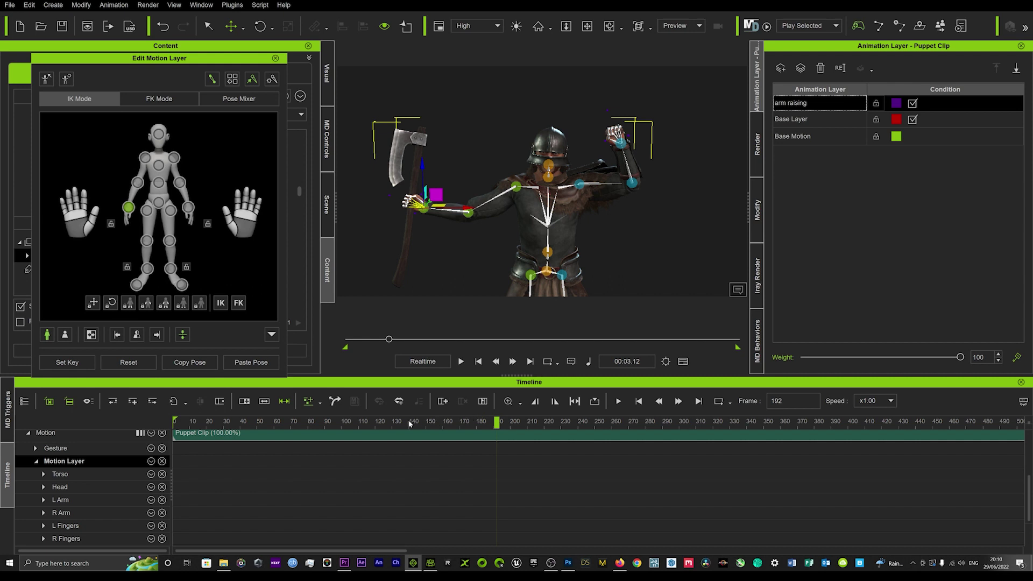
# Play the clip up to frame 191, set an arm raising key there, and lift the axe hand overhead at frame 221
pyautogui.moveTo(441, 421); pyautogui.dragTo(372, 423)
pyautogui.press('space')
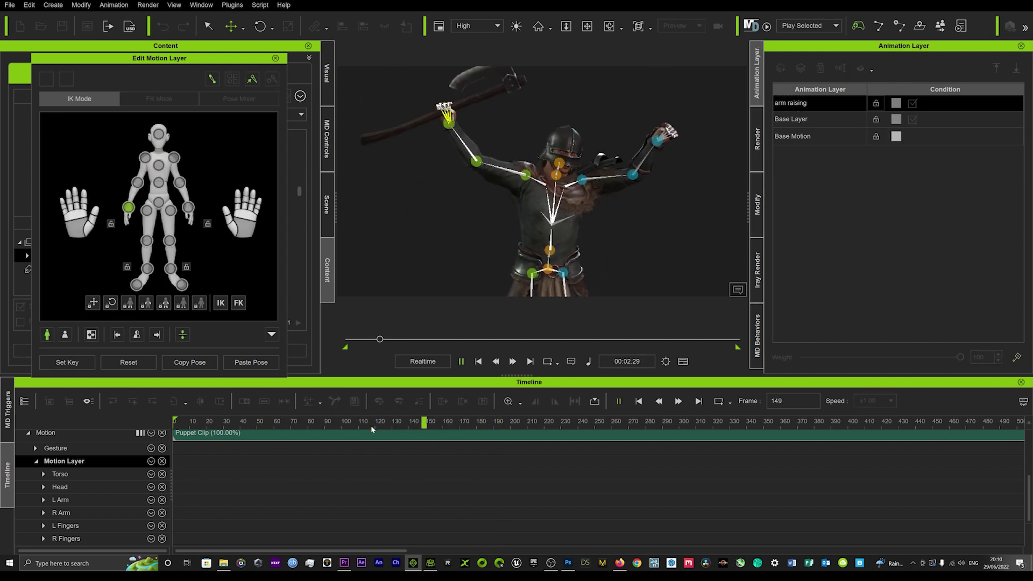
pyautogui.click(444, 431)
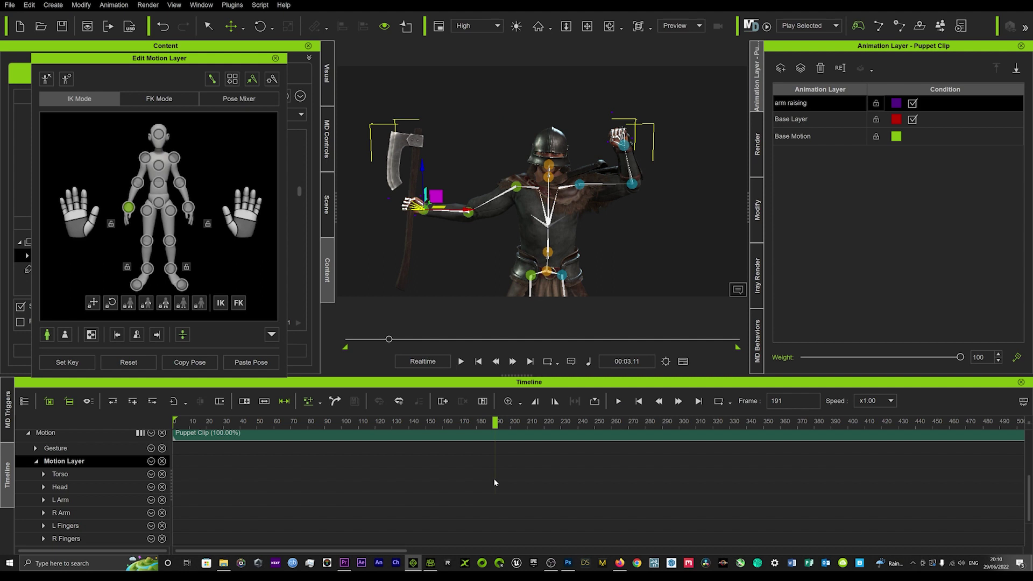
pyautogui.click(65, 362)
pyautogui.moveTo(495, 421); pyautogui.dragTo(546, 422)
pyautogui.moveTo(431, 192); pyautogui.dragTo(464, 125)
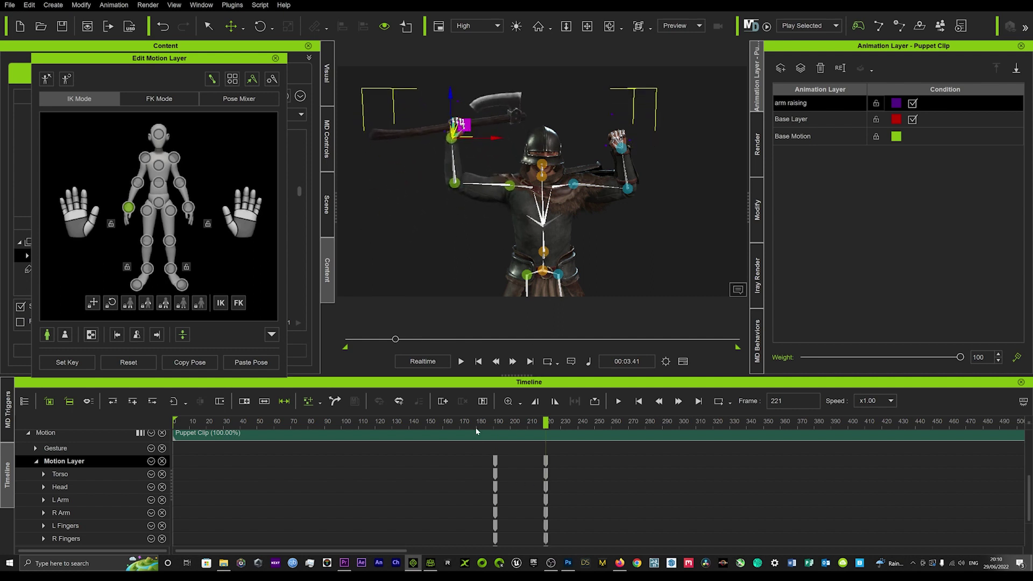
# Play the clip from about frame 73 to review the arm raising edit and stop the playback
pyautogui.moveTo(476, 425); pyautogui.dragTo(279, 433)
pyautogui.press('space')
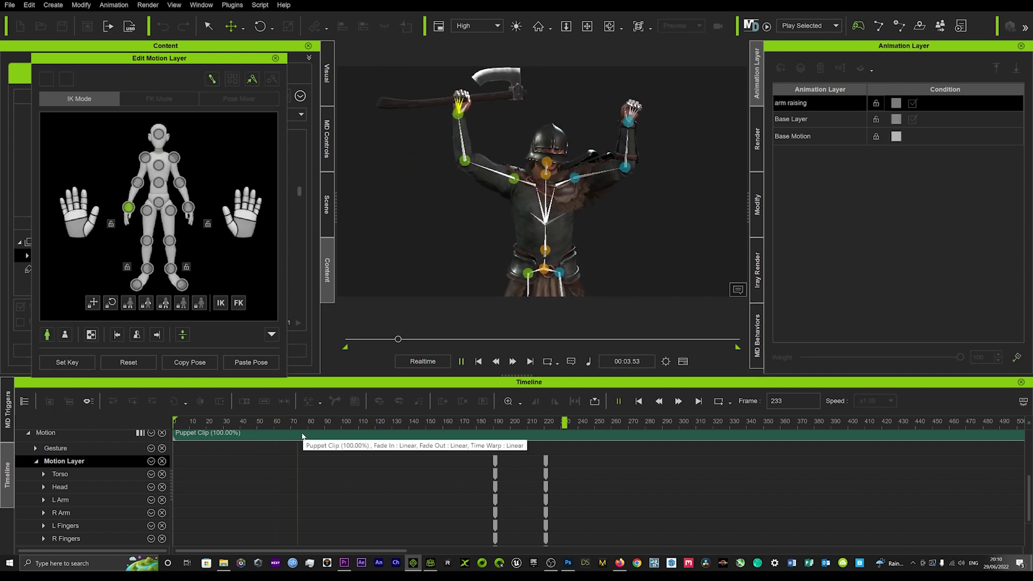
pyautogui.press('space')
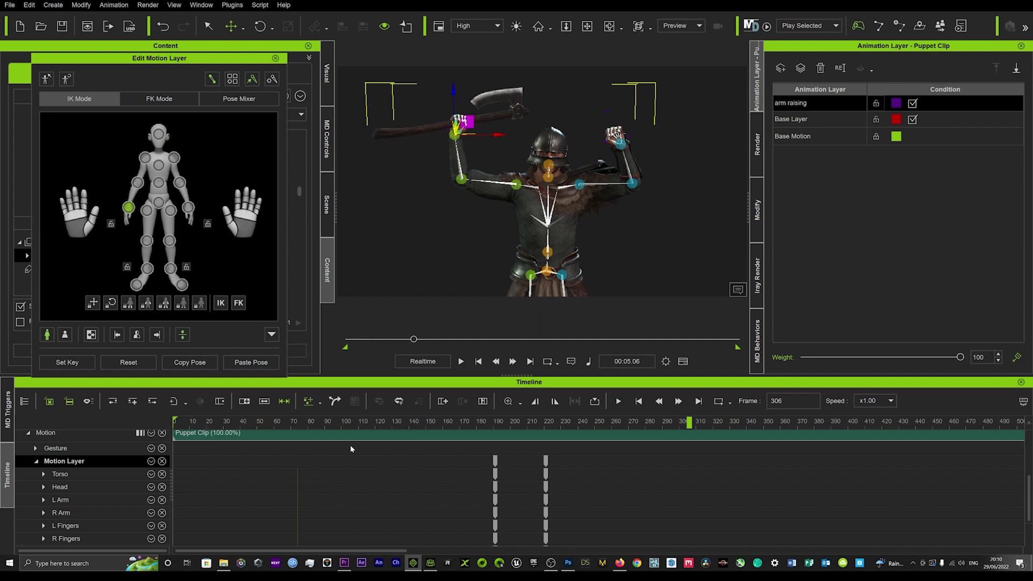
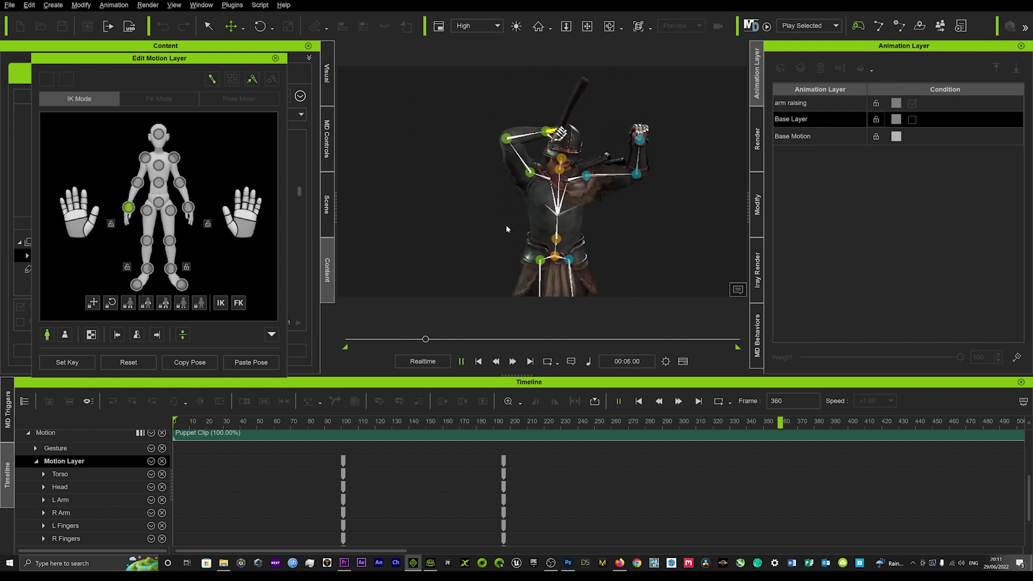
# Stop the playback, re-enable the Base Layer beneath arm raising and scrub the clip to frame 294
pyautogui.press('space')
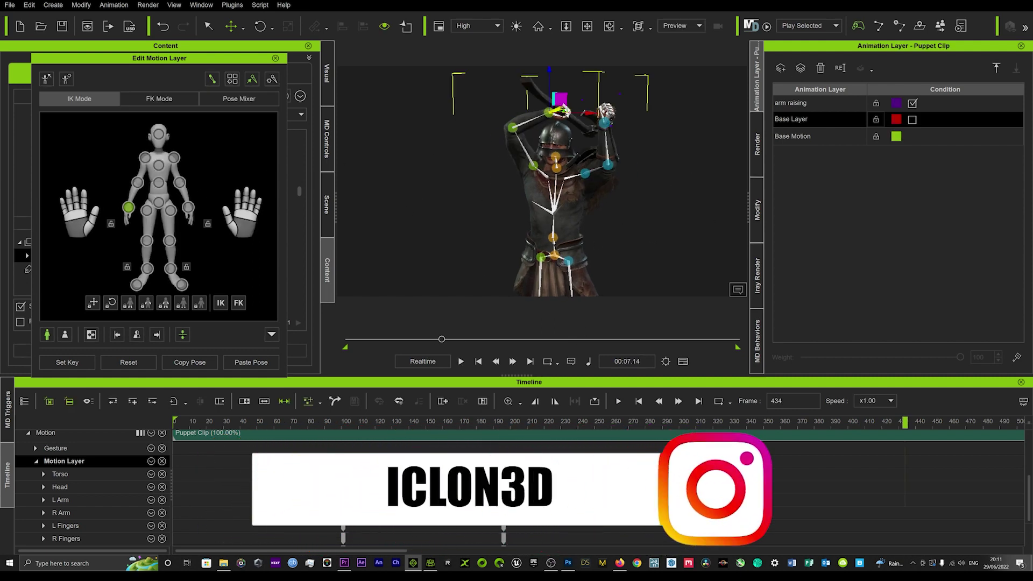
pyautogui.click(802, 103)
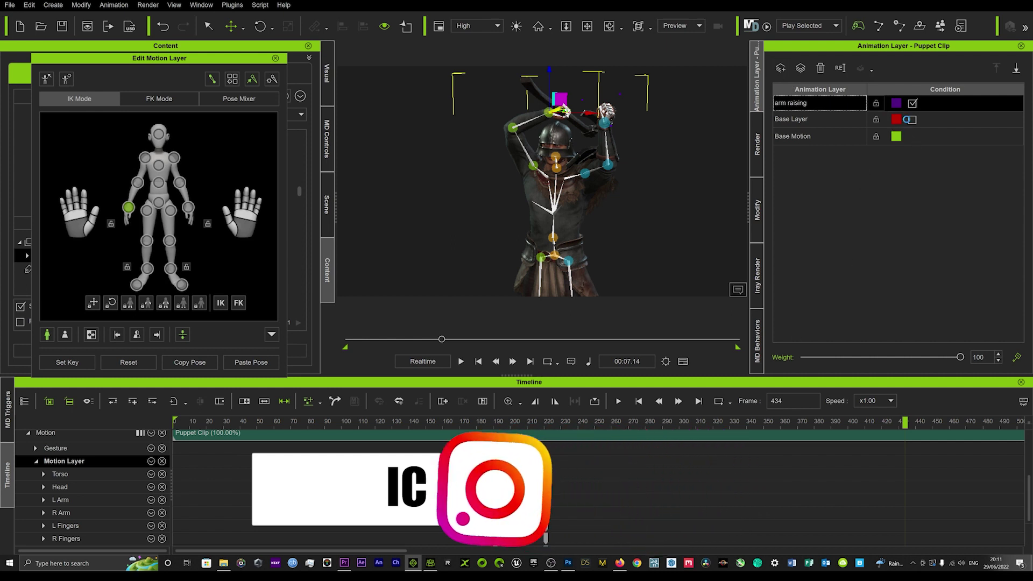
pyautogui.click(907, 122)
pyautogui.click(911, 120)
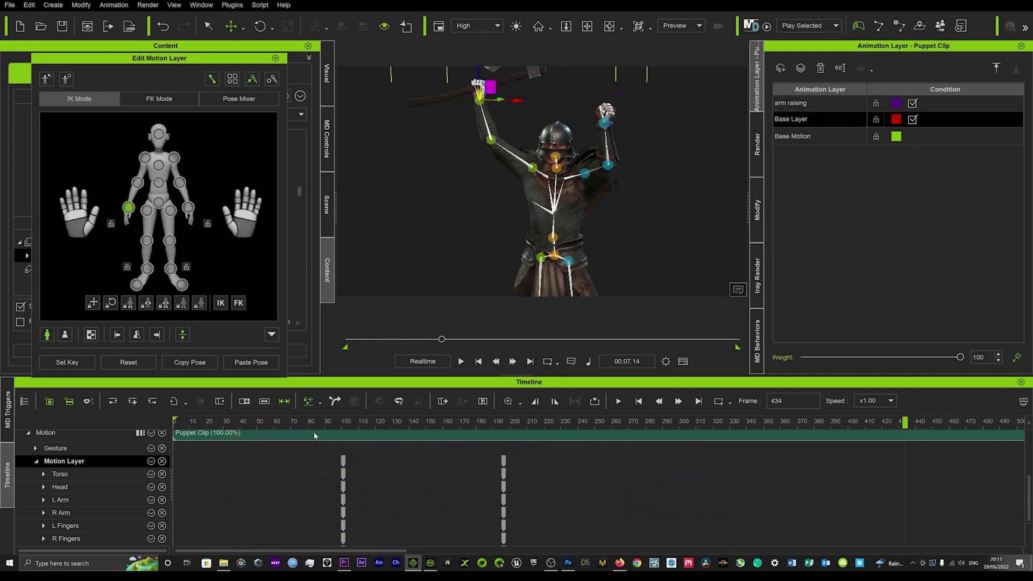
pyautogui.click(294, 424)
pyautogui.moveTo(295, 424); pyautogui.dragTo(669, 424)
# Add another animation layer named "arm 2" above the arm raising layer
pyautogui.click(791, 102)
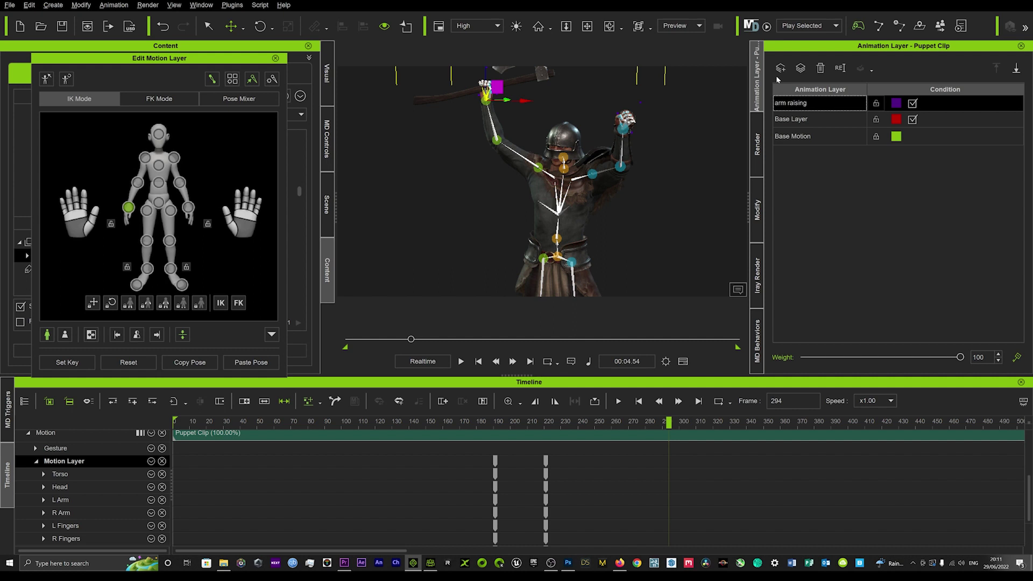
pyautogui.click(781, 69)
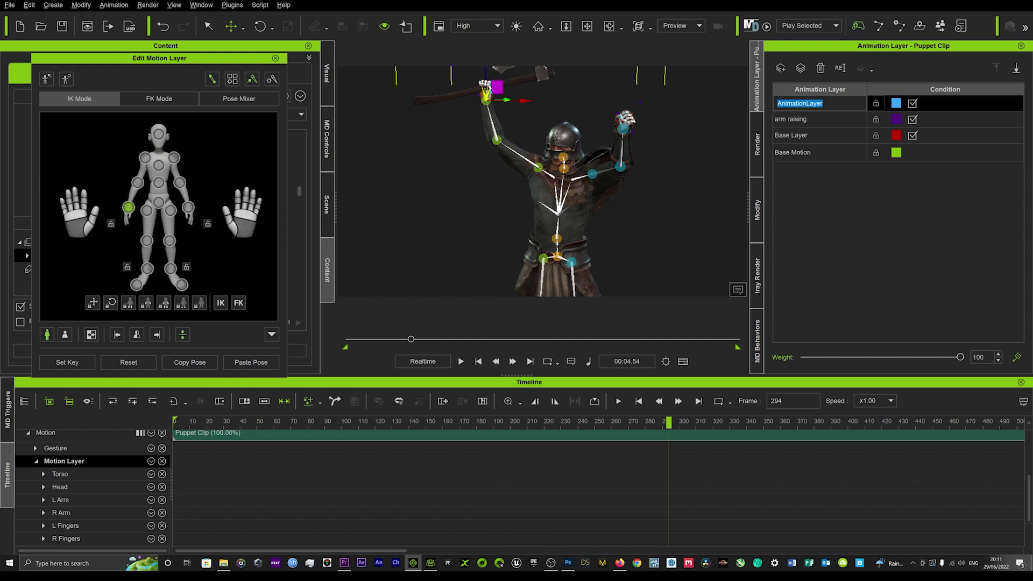
pyautogui.write('arm 2')
pyautogui.press('Return')
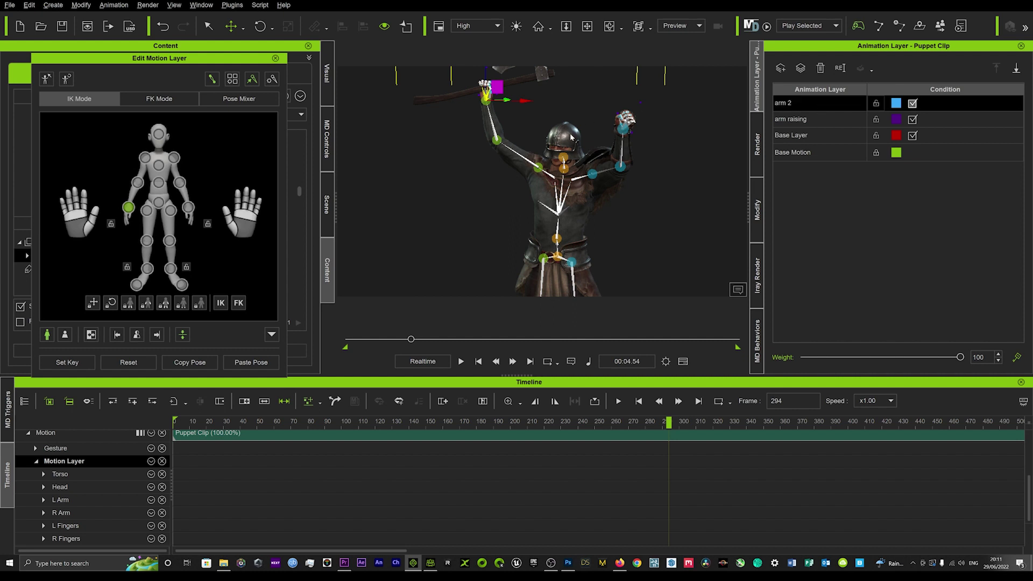
# Play the clip from frame 48 to 251, set an arm 2 key there, and lower the axe hand beside the chest at frame 272
pyautogui.moveTo(571, 137); pyautogui.dragTo(566, 173, button='middle')
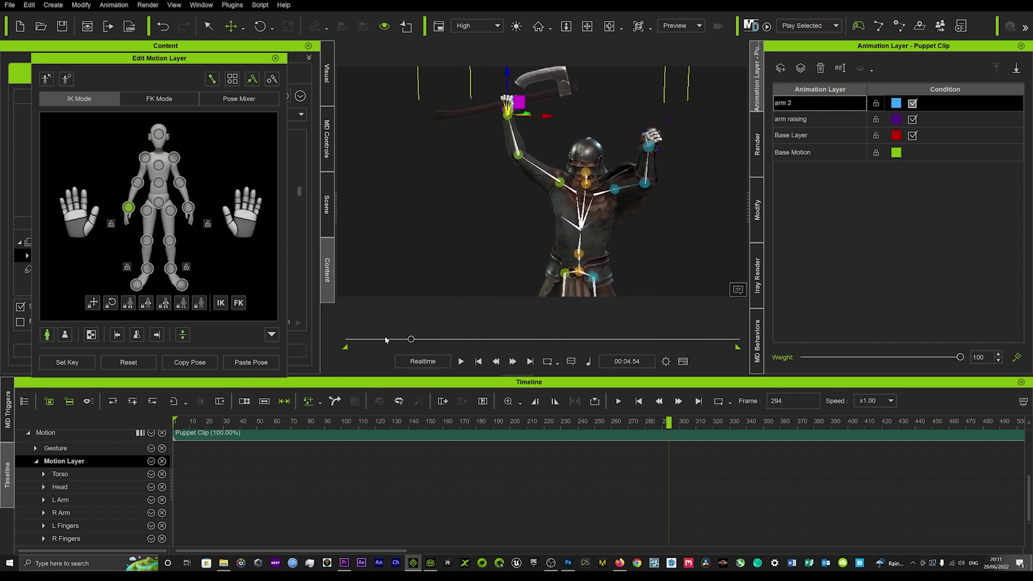
pyautogui.moveTo(409, 339); pyautogui.dragTo(358, 339)
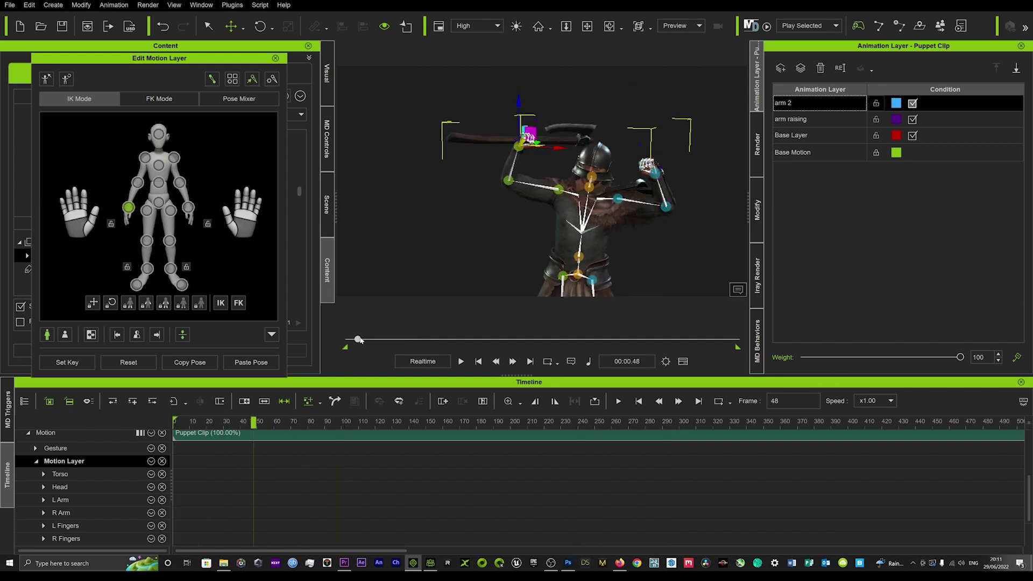
pyautogui.press('space')
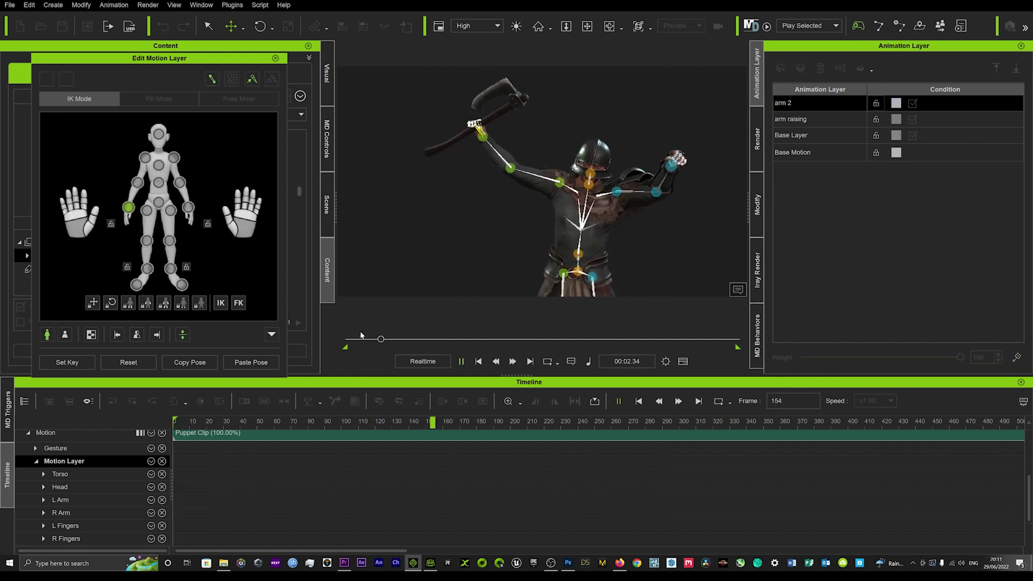
pyautogui.press('space')
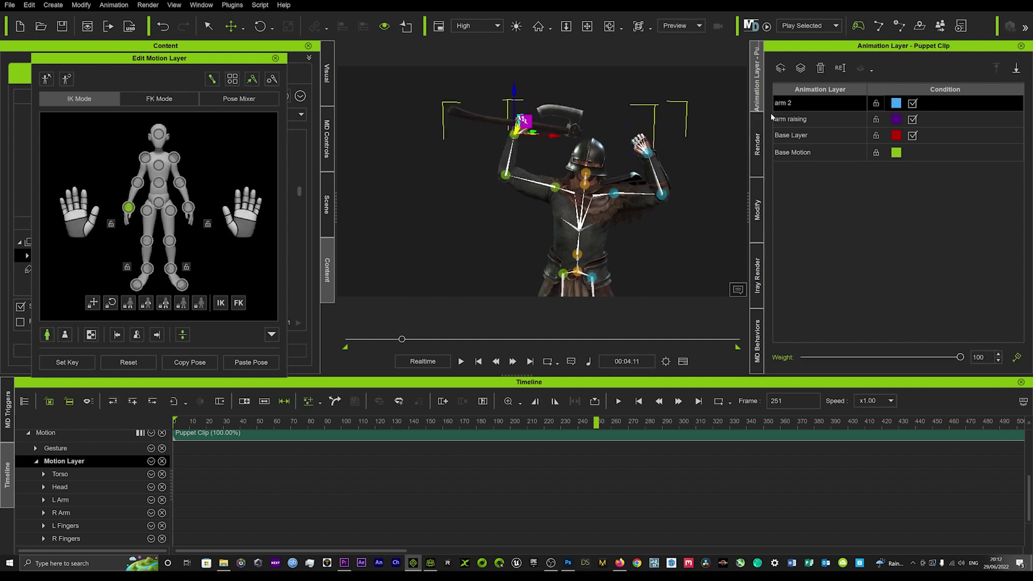
pyautogui.click(76, 365)
pyautogui.moveTo(596, 422); pyautogui.dragTo(629, 424)
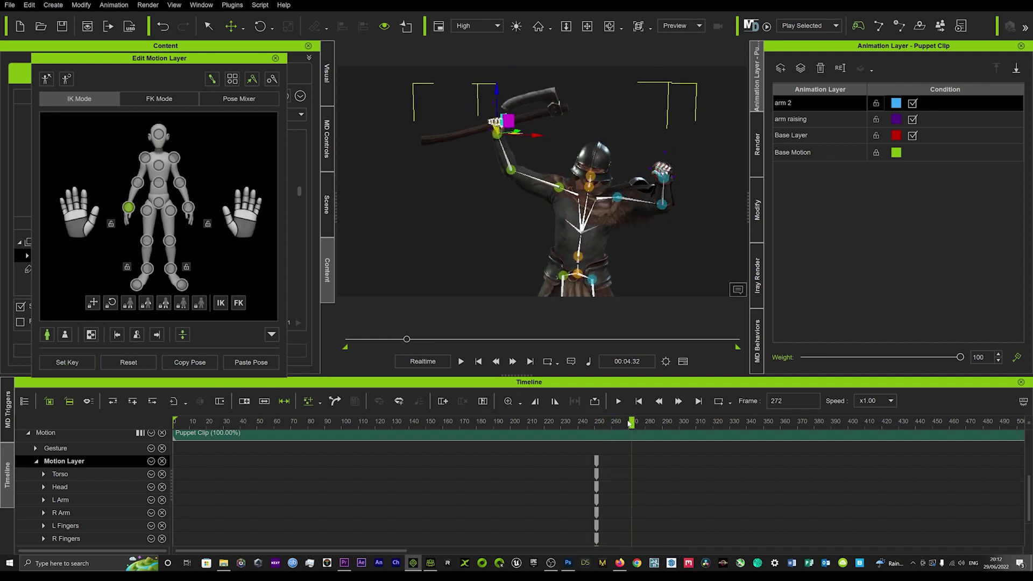
pyautogui.moveTo(511, 116); pyautogui.dragTo(523, 208)
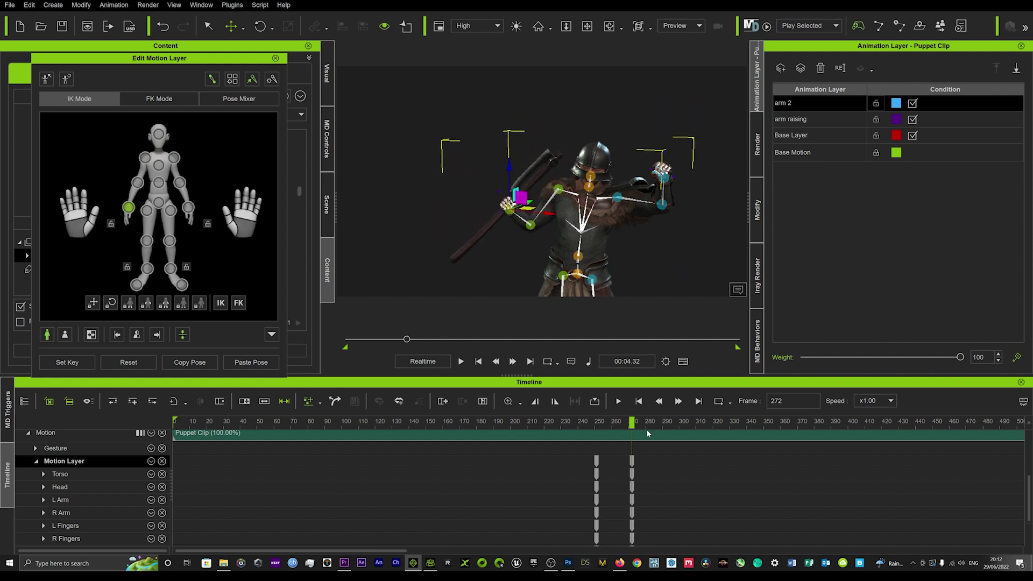
# Move the arm 2 key at frame 272 to about frame 340 and play the clip to review the slower transition
pyautogui.moveTo(630, 464); pyautogui.dragTo(747, 463)
pyautogui.moveTo(628, 421); pyautogui.dragTo(406, 421)
pyautogui.press('space')
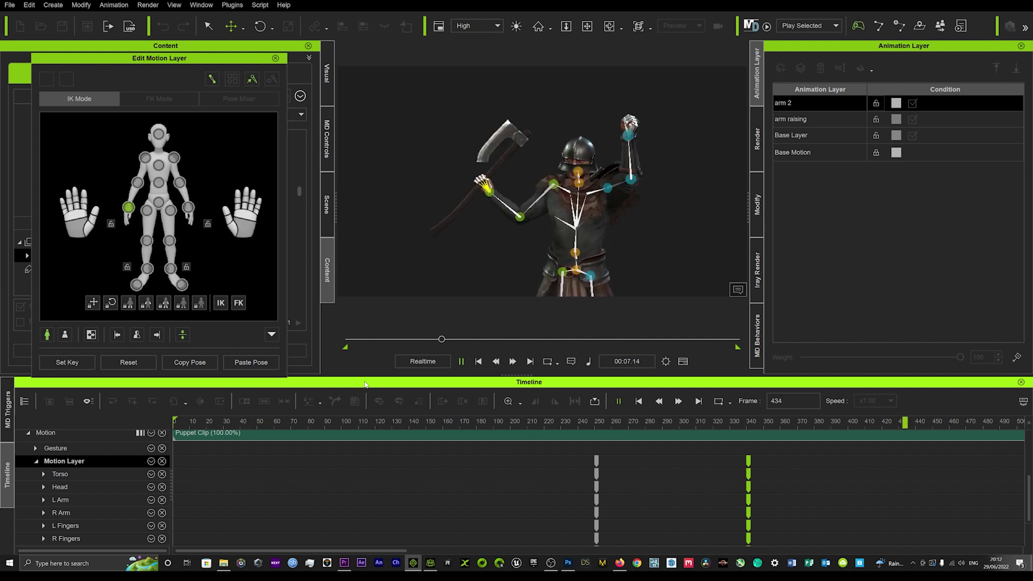
pyautogui.press('space')
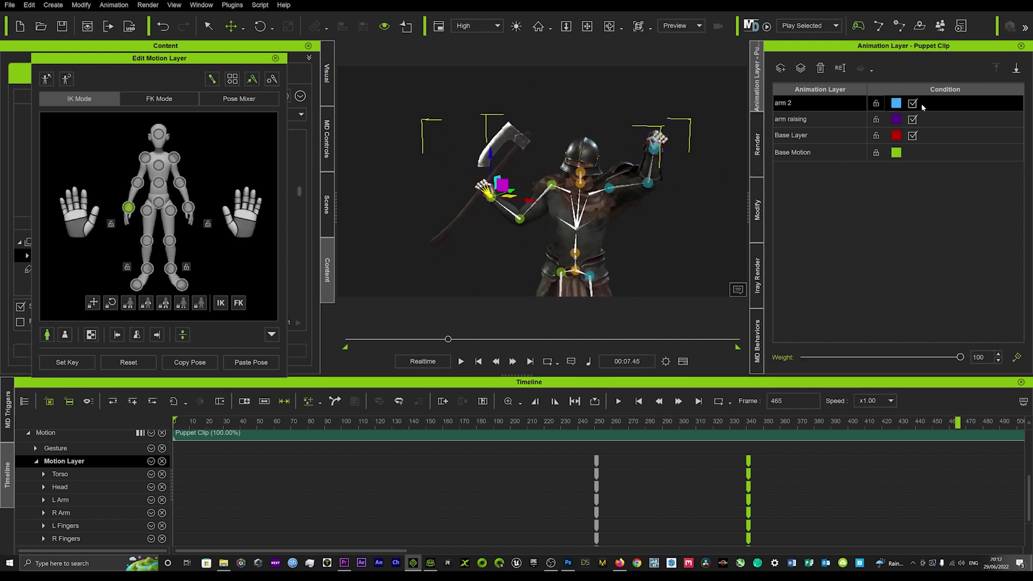
# Disable the arm 2, arm raising and Base Layer layers to isolate the Base Motion
pyautogui.scroll(-4, 611, 465)
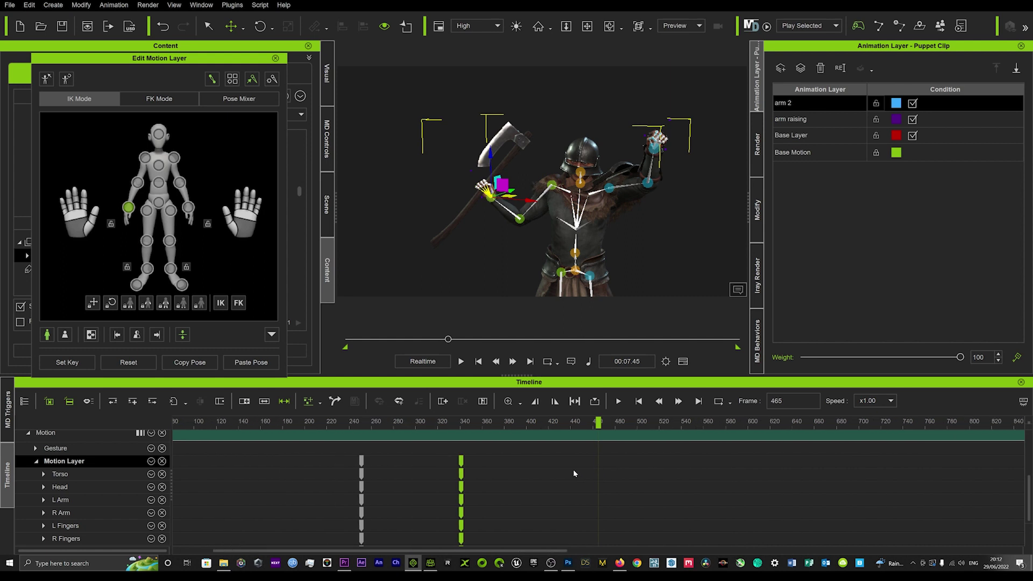
pyautogui.scroll(1, 538, 473)
pyautogui.scroll(-2, 528, 483)
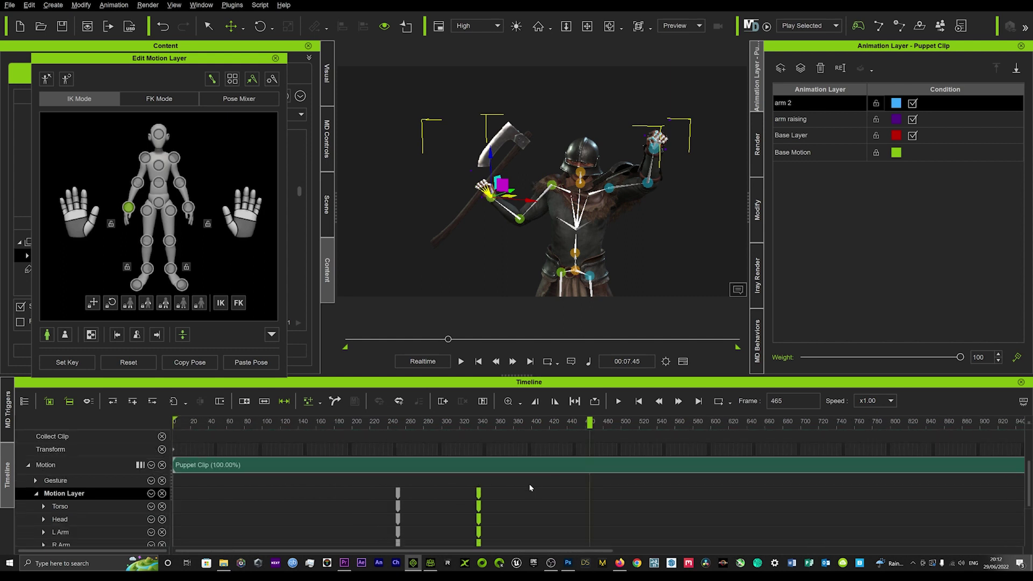
pyautogui.scroll(-2, 526, 488)
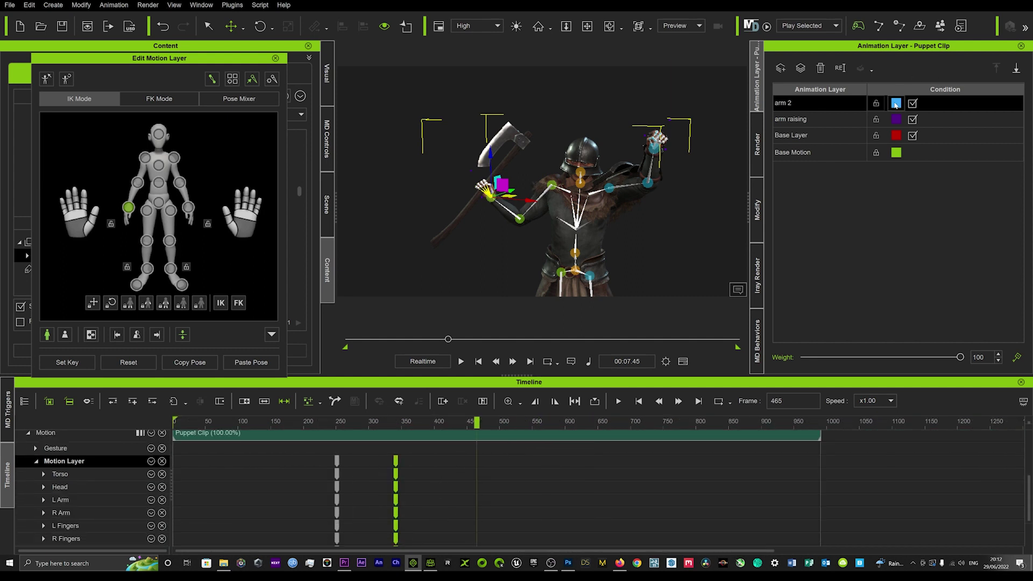
pyautogui.click(913, 103)
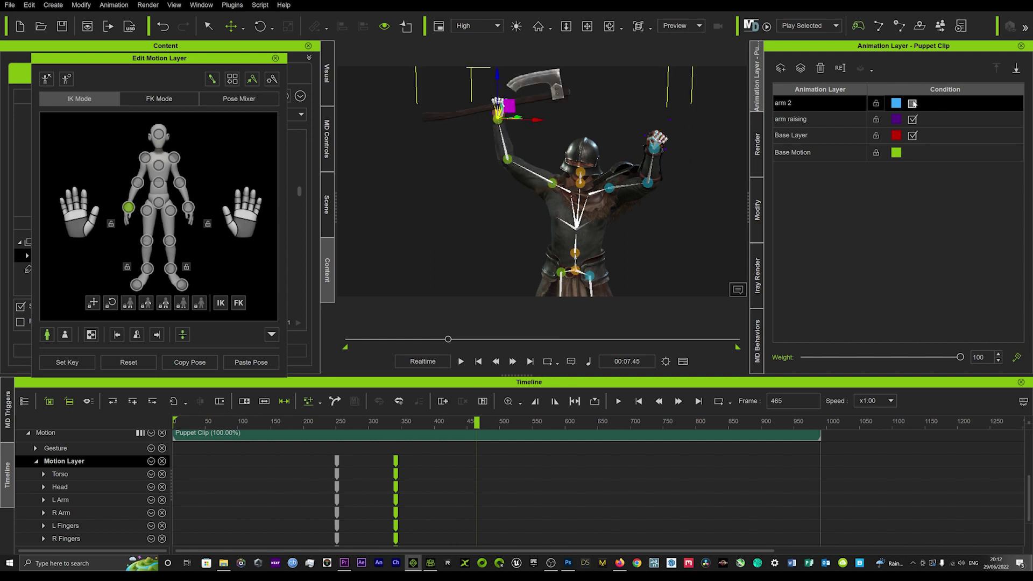
pyautogui.press('space')
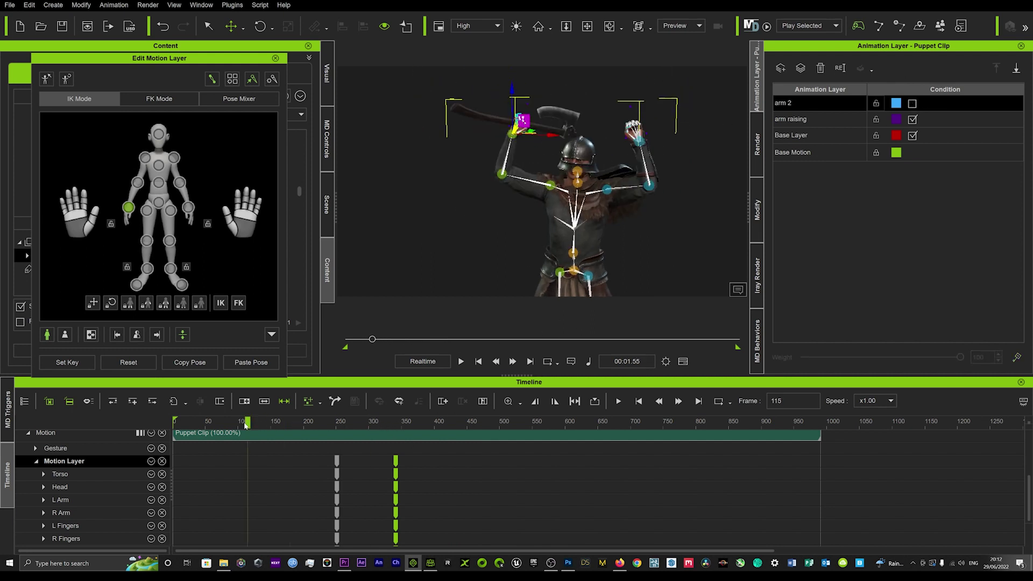
pyautogui.click(912, 120)
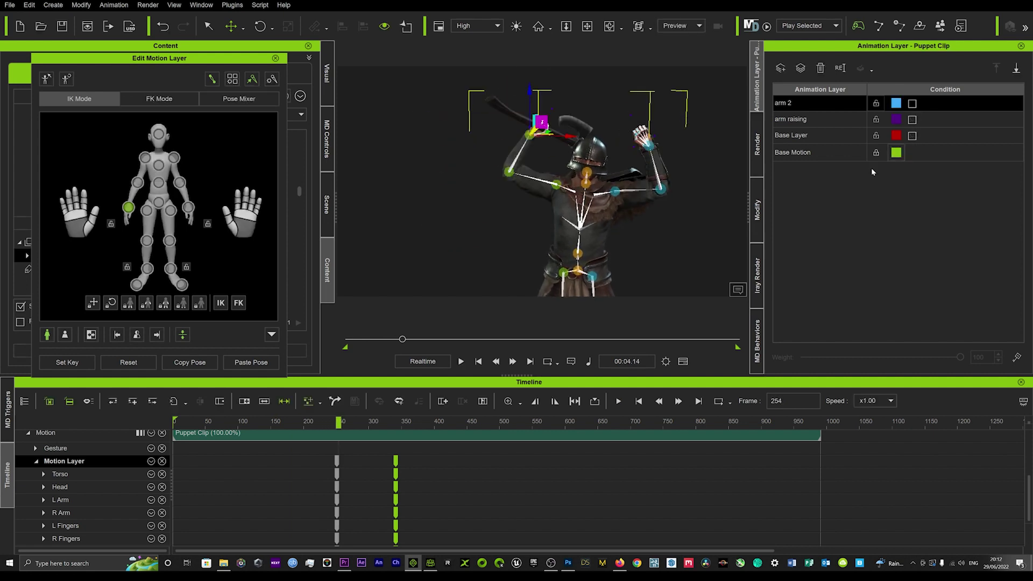
# Play the clip from about frame 157 to review the Base Motion alone, and return to frame 0
pyautogui.click(276, 422)
pyautogui.press('space')
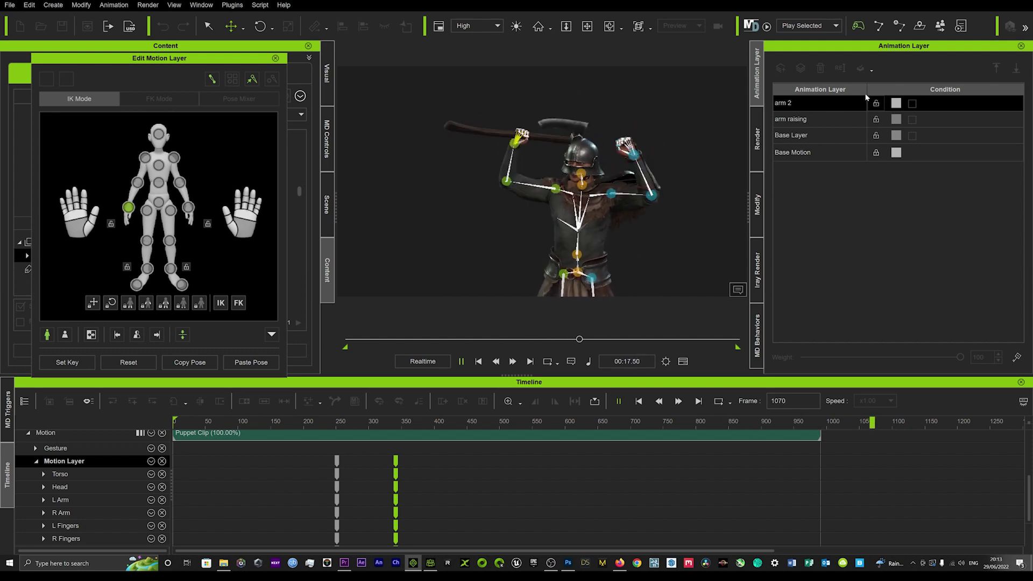
pyautogui.press('space')
pyautogui.press('Home')
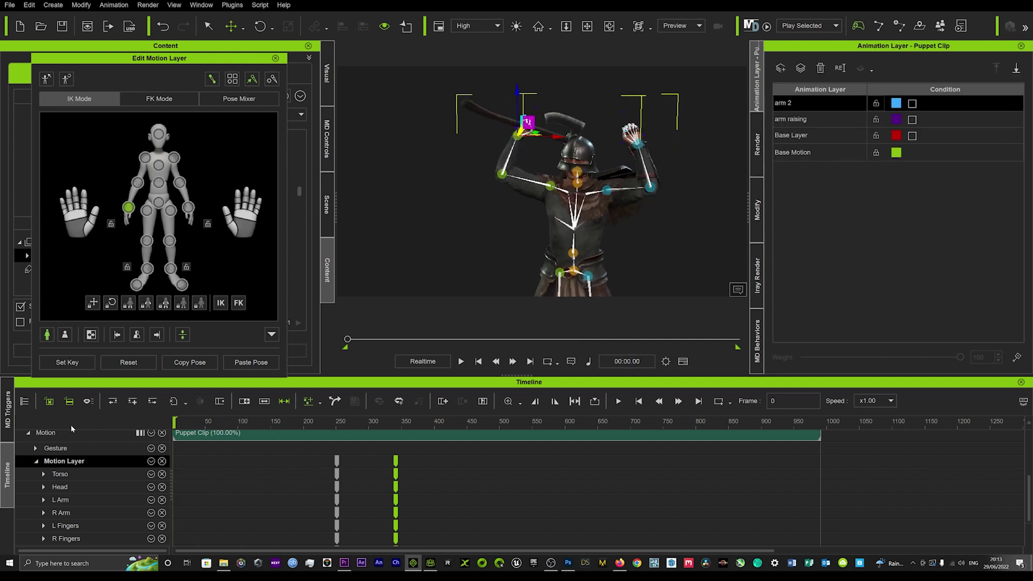
# Add a new animation layer named "head" above the arm 2 layer
pyautogui.click(781, 68)
pyautogui.write('head')
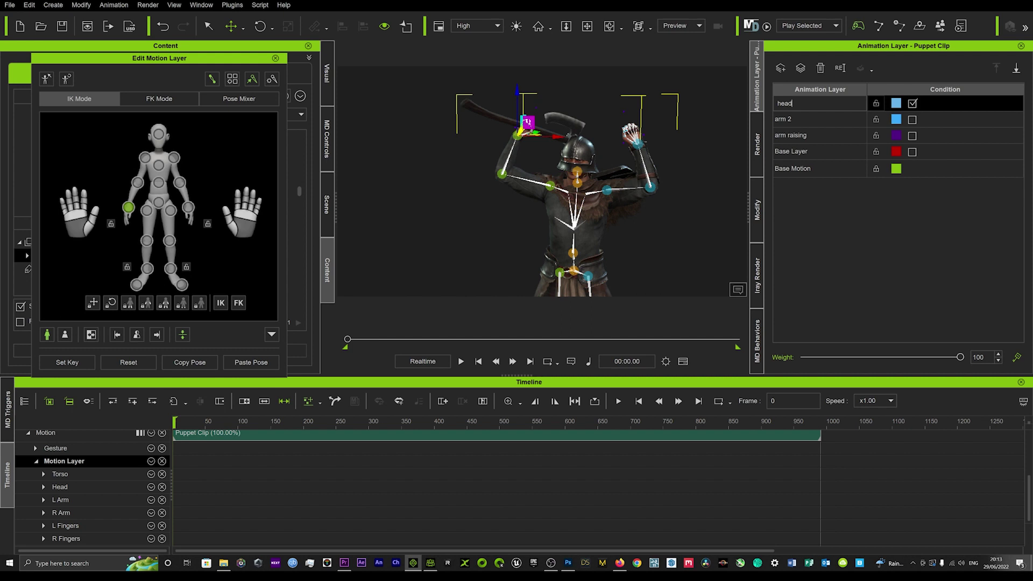
pyautogui.press('Return')
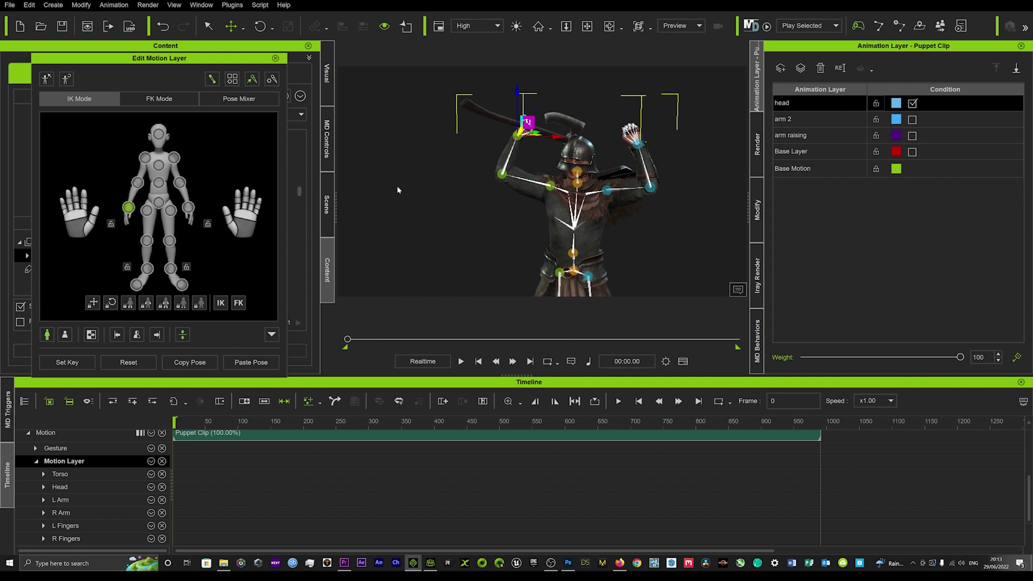
# Set a motion layer key at frame 81 on the head layer
pyautogui.press('space')
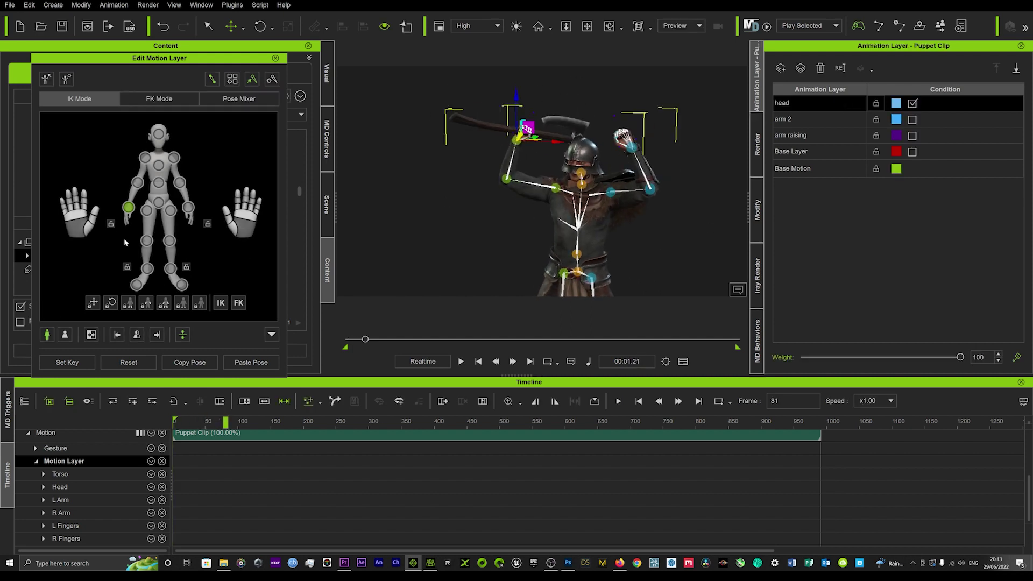
pyautogui.click(85, 366)
pyautogui.click(61, 366)
# Advance to frame 160 and tilt the character's head backward on the head layer to key the raised pose
pyautogui.press('space')
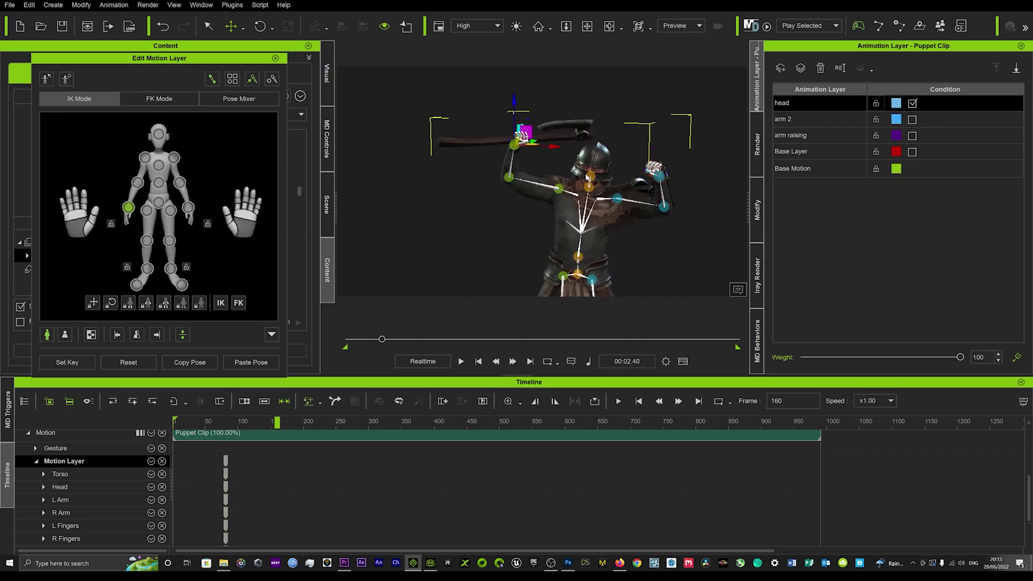
pyautogui.click(587, 178)
pyautogui.press('e')
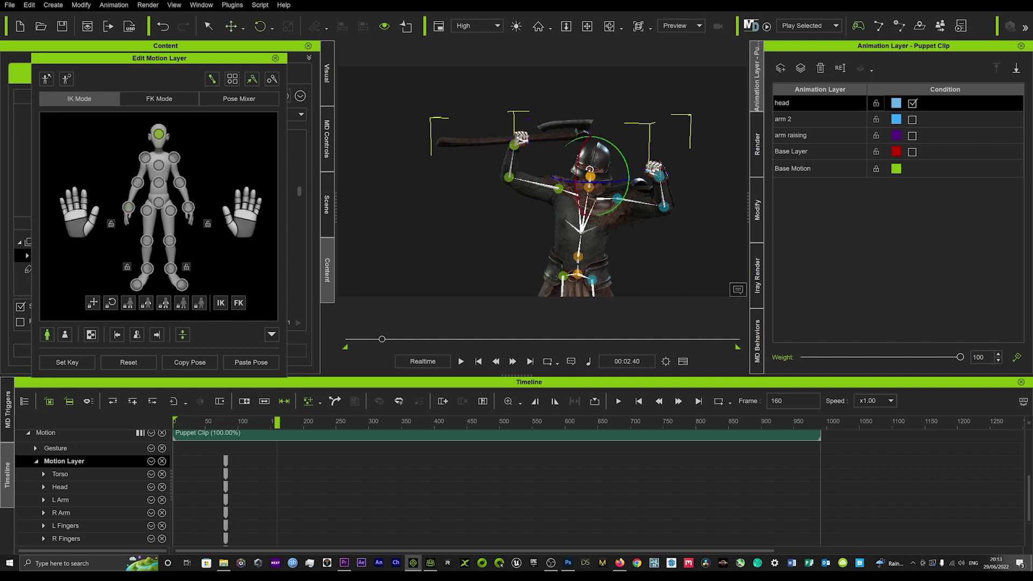
pyautogui.moveTo(577, 168); pyautogui.dragTo(583, 146)
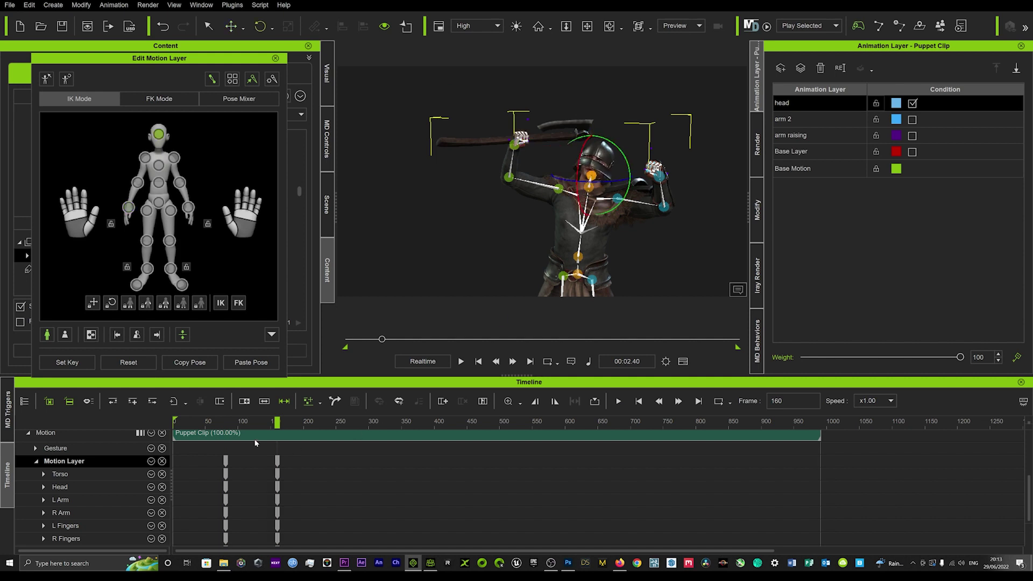
# Replay the clip from frame 0 and set a hold key for the raised head at frame 272
pyautogui.moveTo(218, 422); pyautogui.dragTo(173, 422)
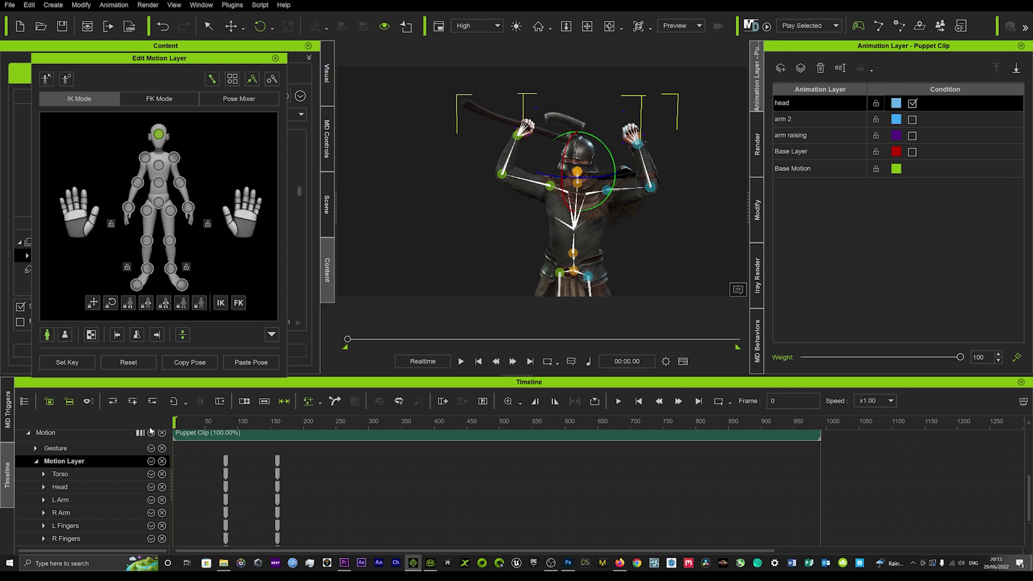
pyautogui.press('space')
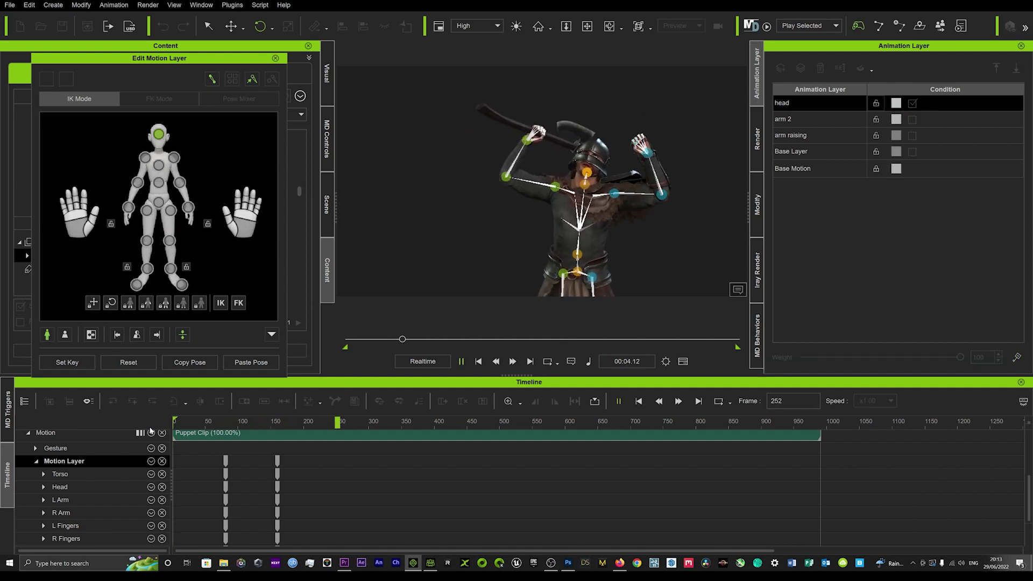
pyautogui.press('space')
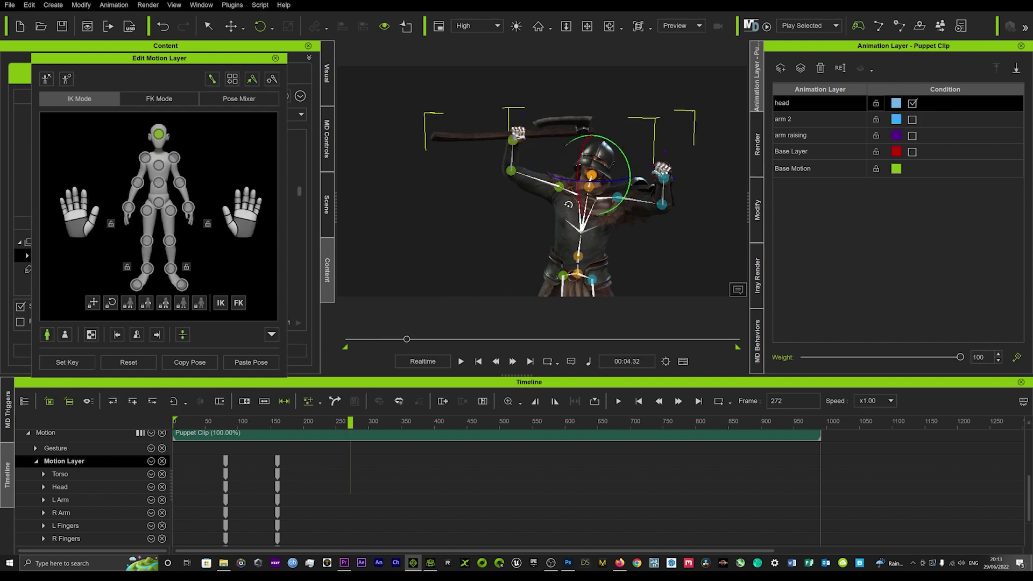
pyautogui.click(80, 361)
pyautogui.moveTo(275, 428); pyautogui.dragTo(351, 435)
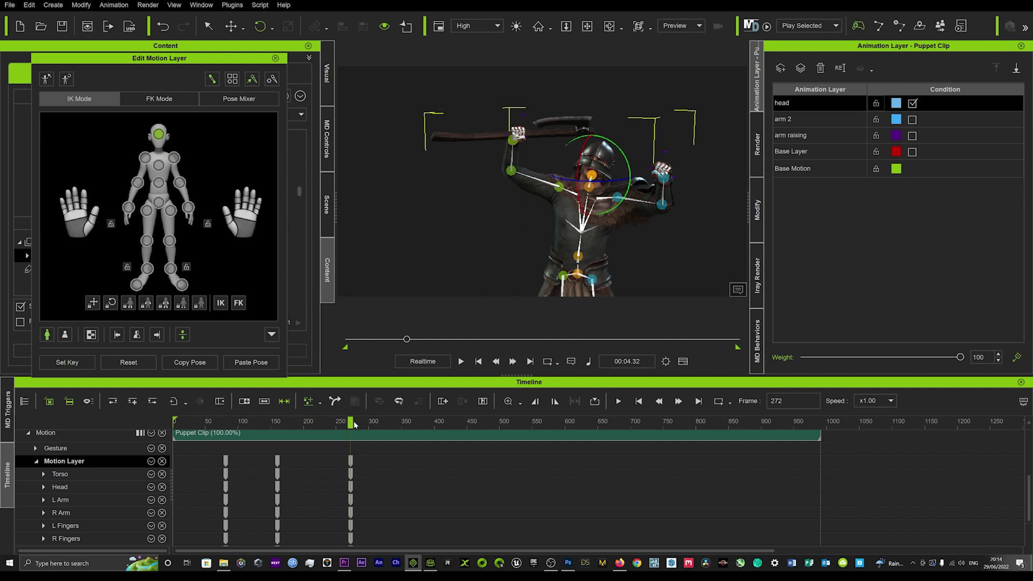
# Tilt the head forward again at frame 338 and replay the clip to review the head movement
pyautogui.press('space')
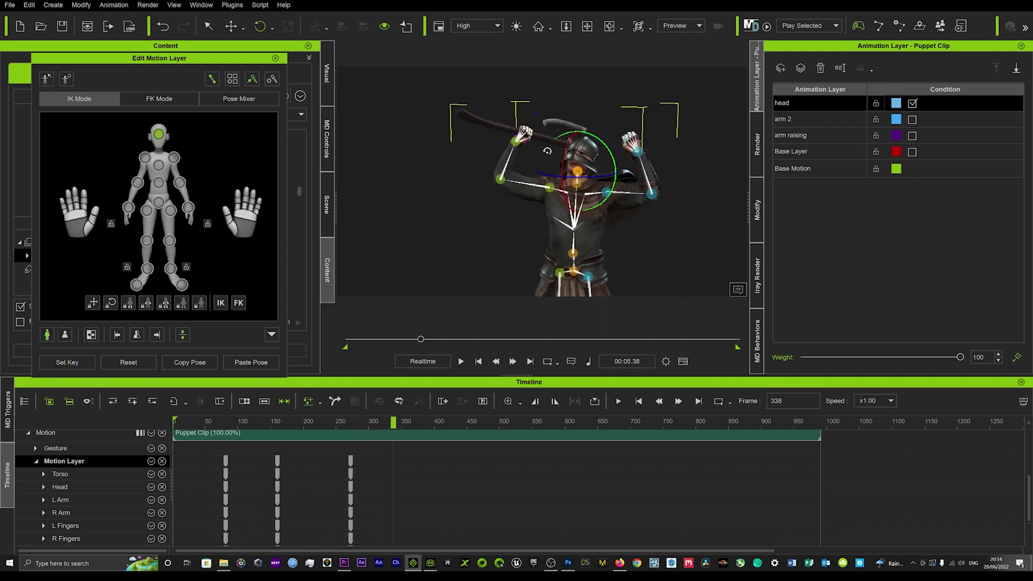
pyautogui.moveTo(562, 164); pyautogui.dragTo(565, 178)
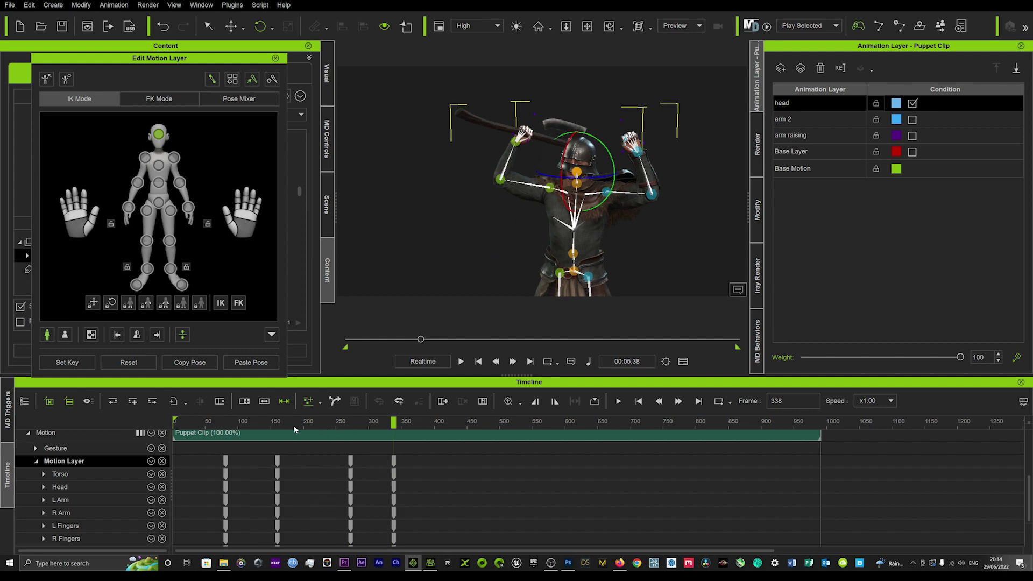
pyautogui.click(208, 425)
pyautogui.press('space')
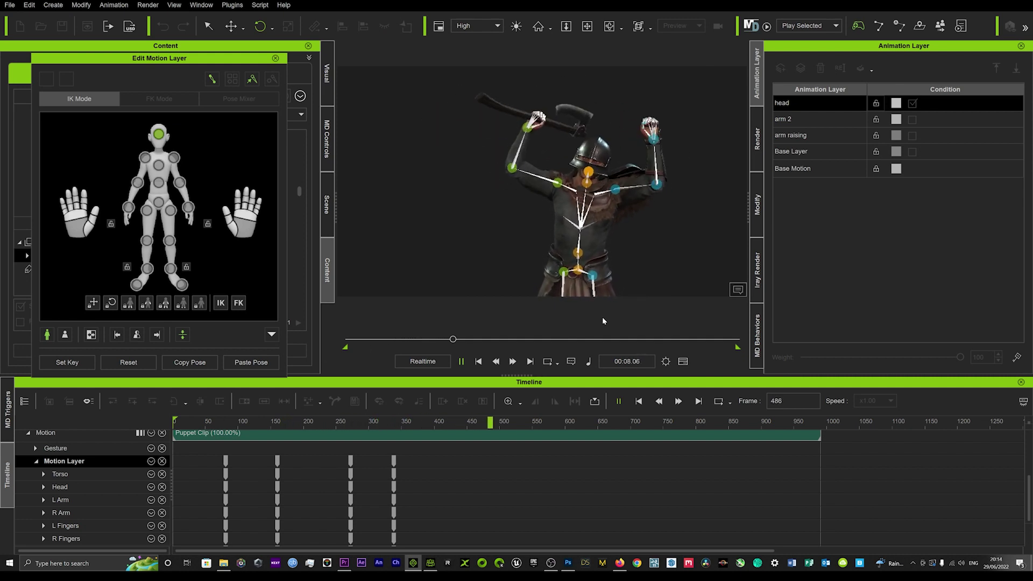
pyautogui.press('space')
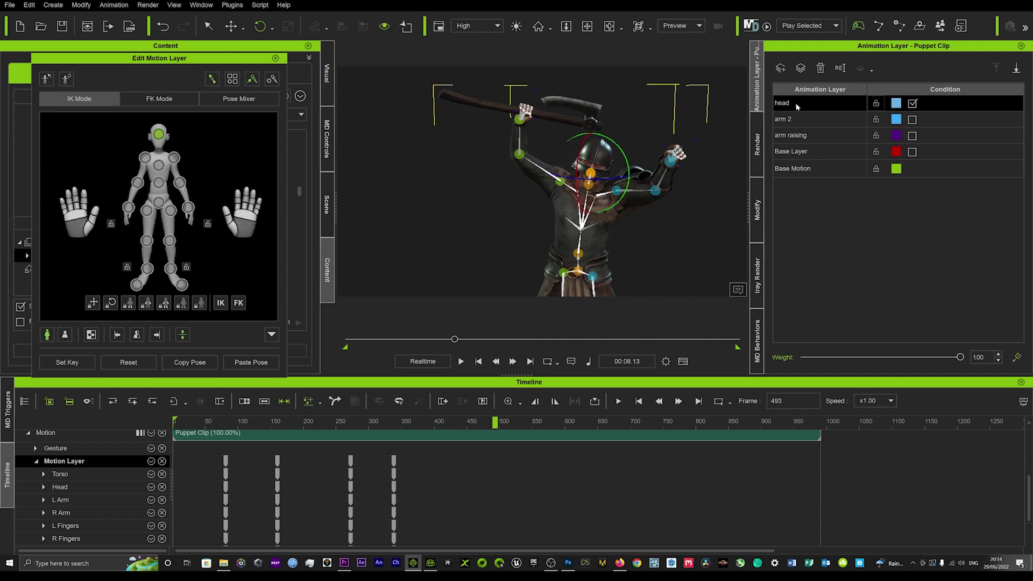
# Enable the arm 2, arm raising and Base Layer layers alongside head, and play the combined animation
pyautogui.click(913, 119)
pyautogui.click(912, 136)
pyautogui.click(913, 151)
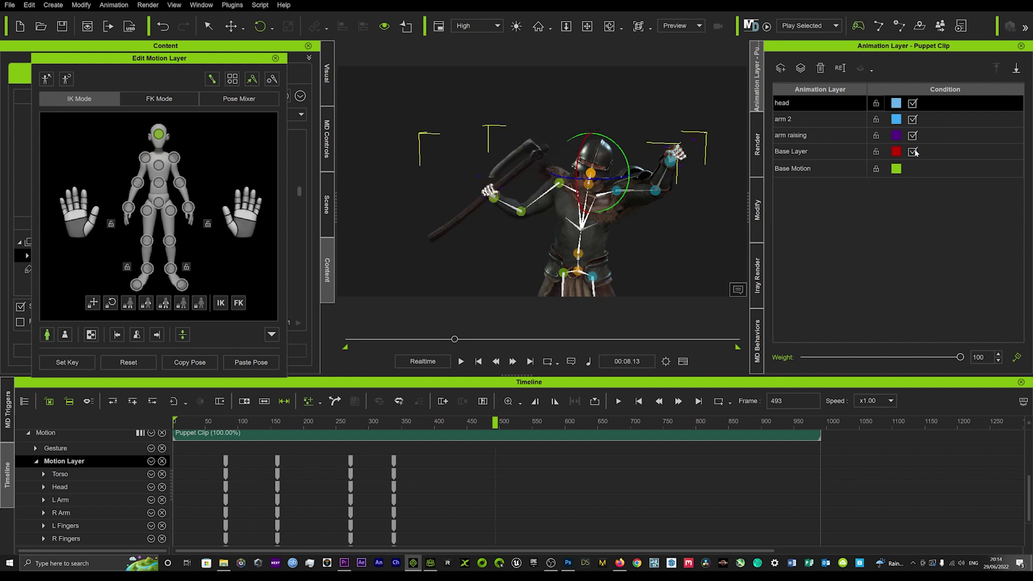
pyautogui.click(461, 361)
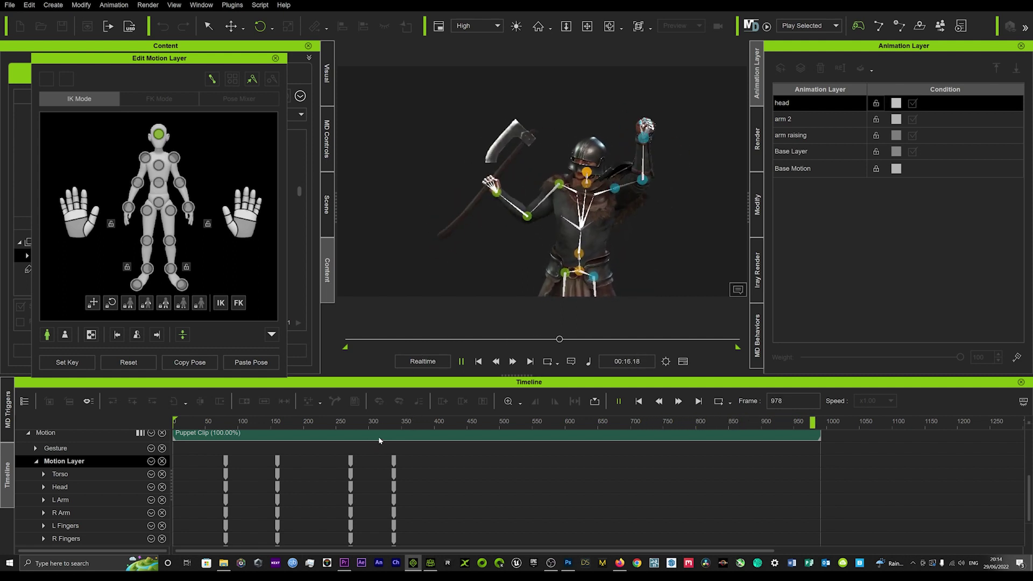
pyautogui.scroll(2, 379, 437)
pyautogui.click(461, 360)
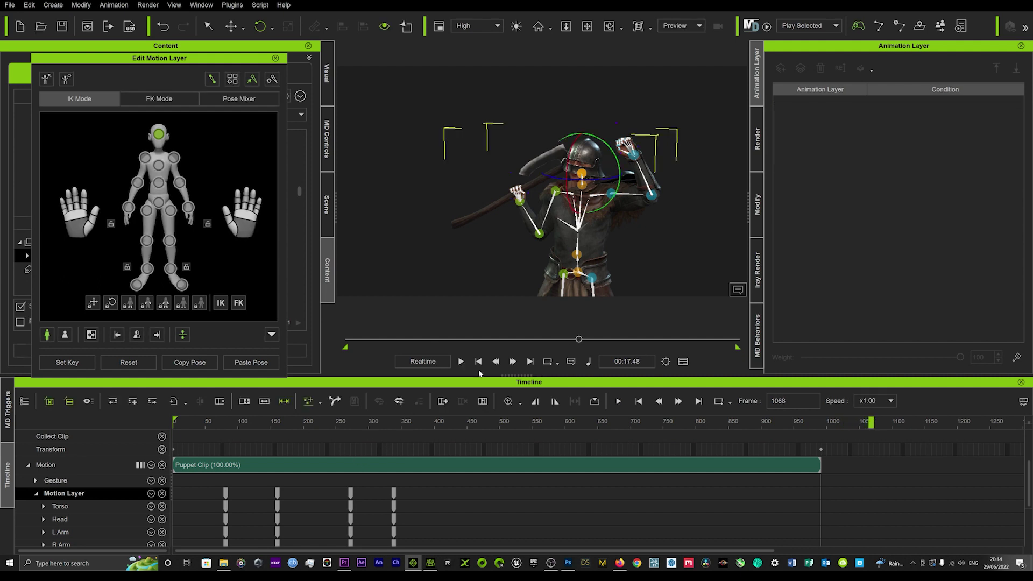
pyautogui.click(479, 361)
# Delete the Puppet Clip from the character's Motion track and return to frame 0
pyautogui.click(363, 472)
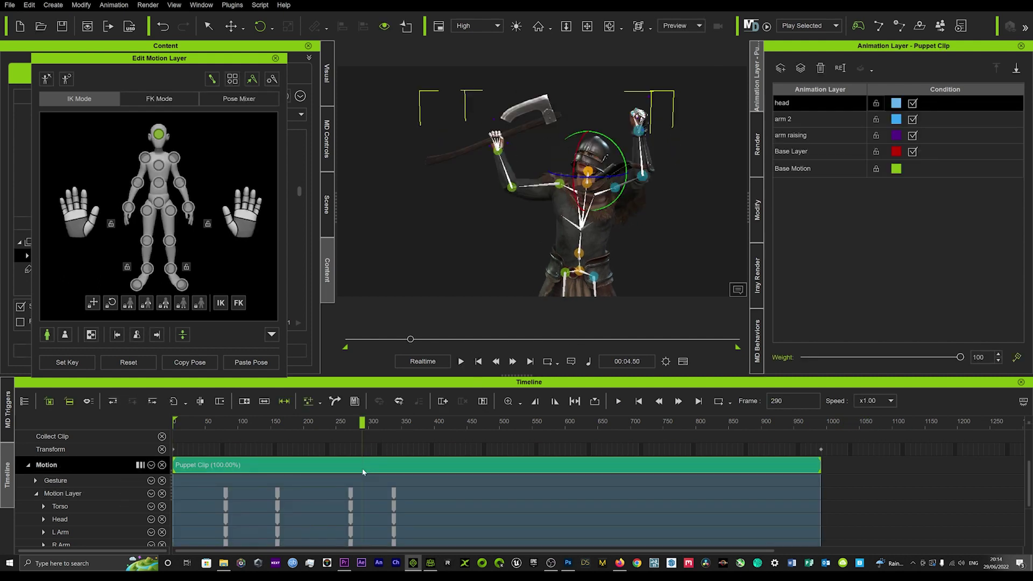
pyautogui.press('Delete')
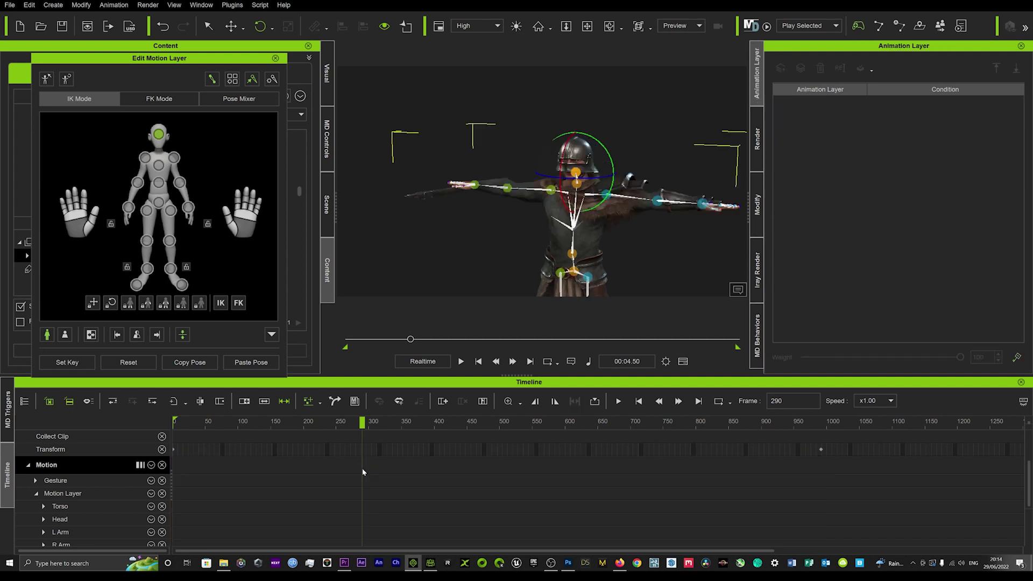
pyautogui.click(494, 363)
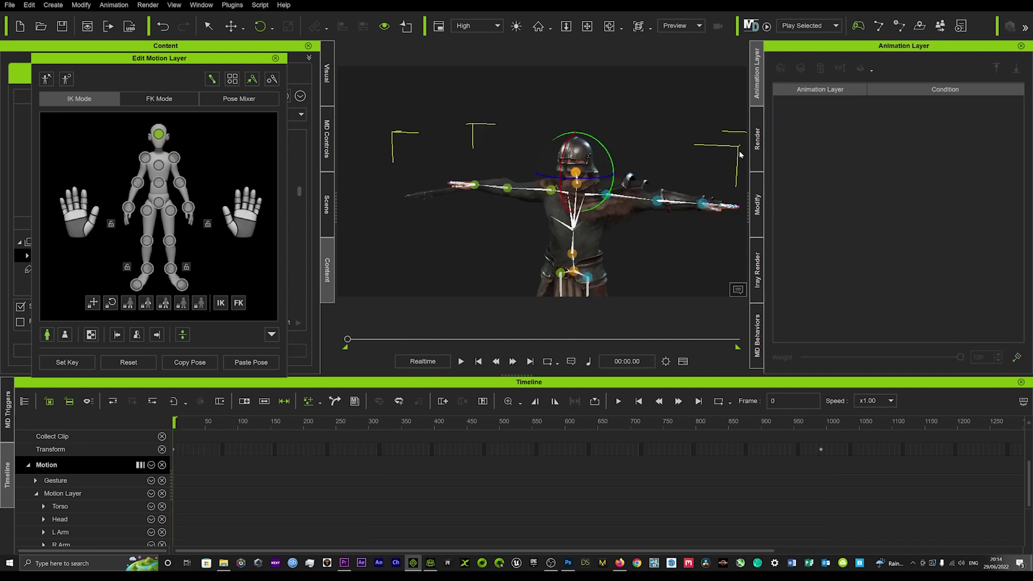
# Open Motion Puppet, choose the male 01_Depr... Mood motion and preview it on the character
pyautogui.click(757, 204)
pyautogui.click(863, 122)
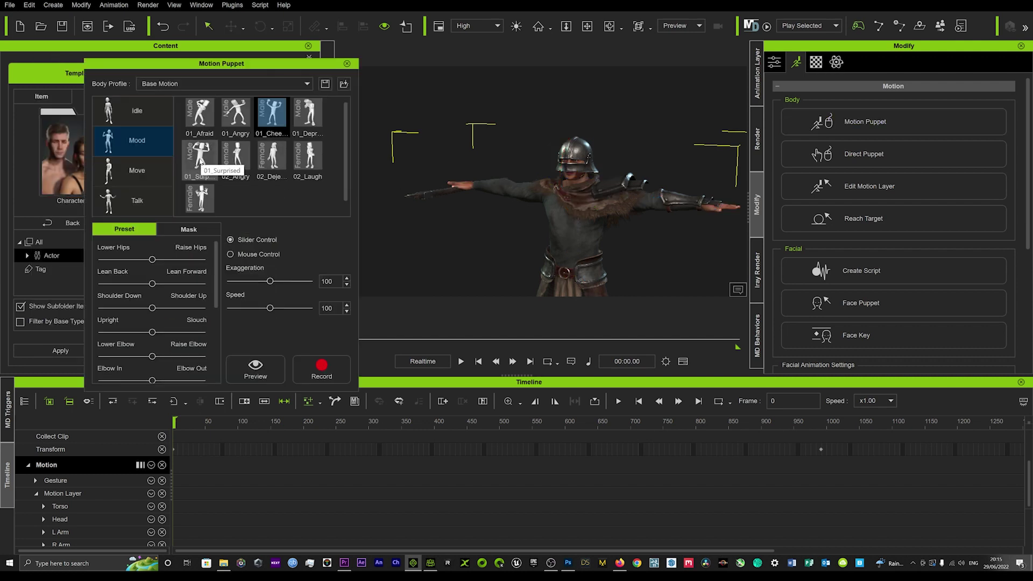
pyautogui.click(305, 110)
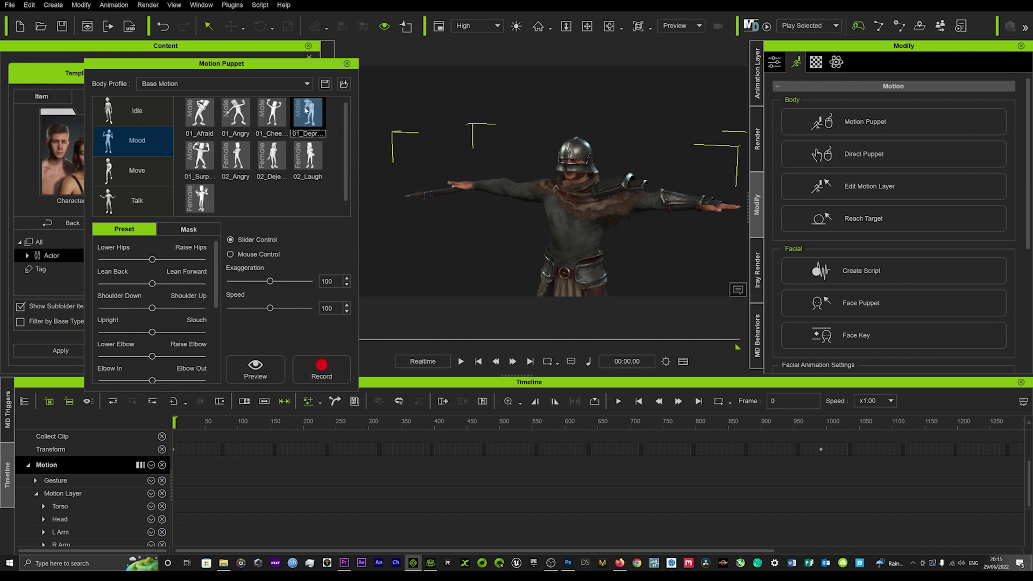
pyautogui.click(254, 370)
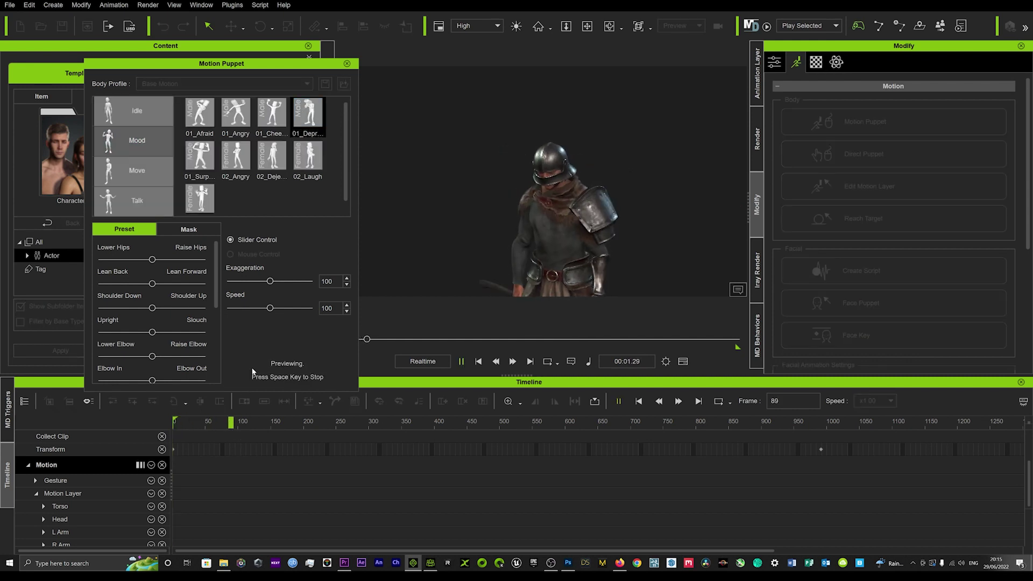
pyautogui.press('space')
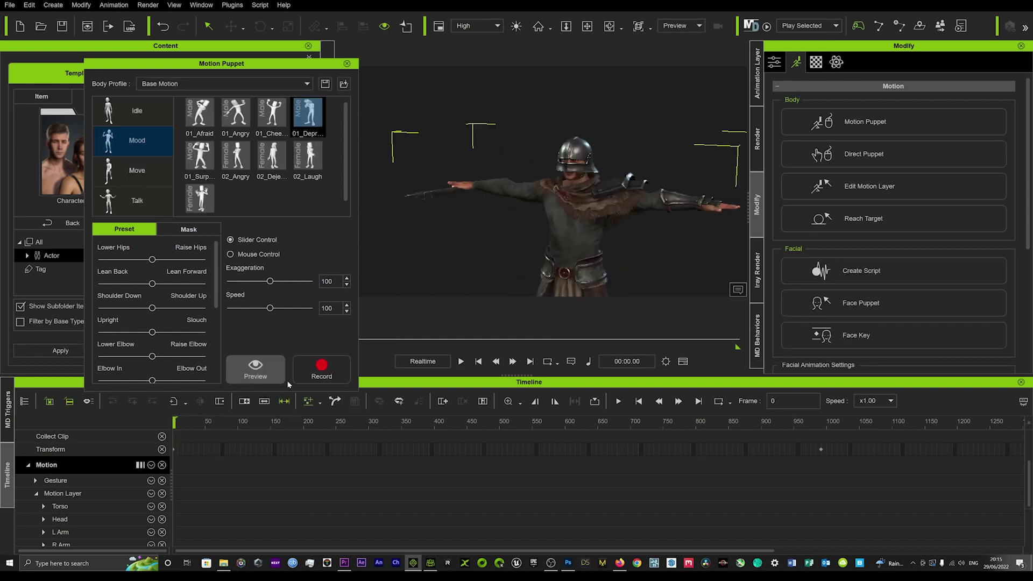
# Record the 01_Depr... motion from frame 0 to frame 1180, close Motion Puppet and return to the start
pyautogui.click(321, 370)
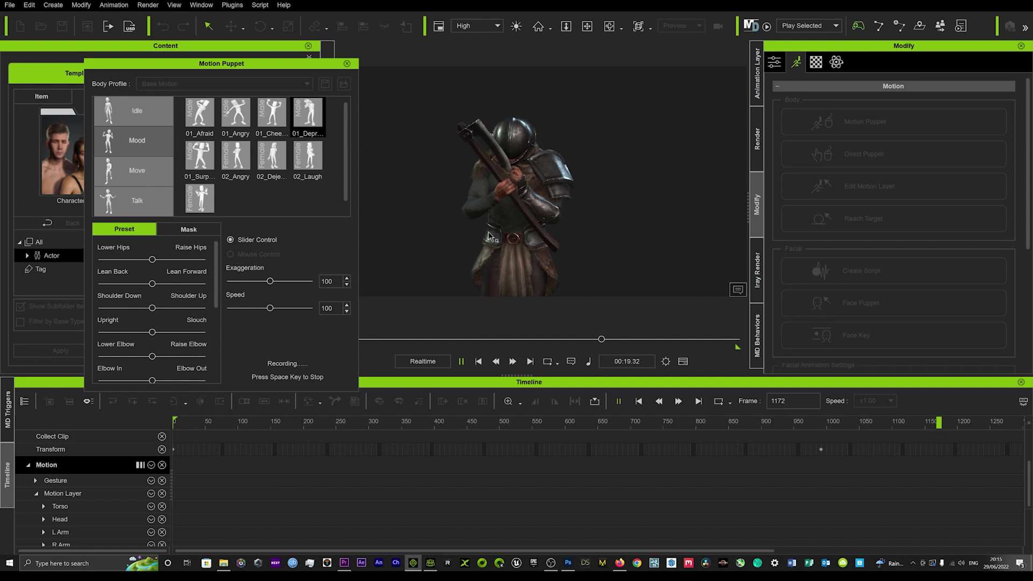
pyautogui.press('space')
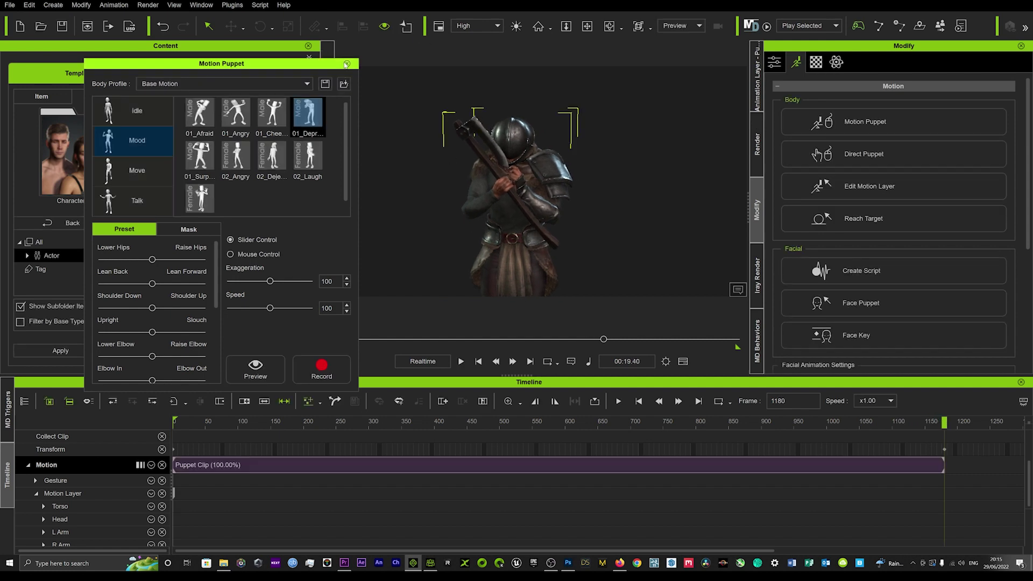
pyautogui.click(478, 361)
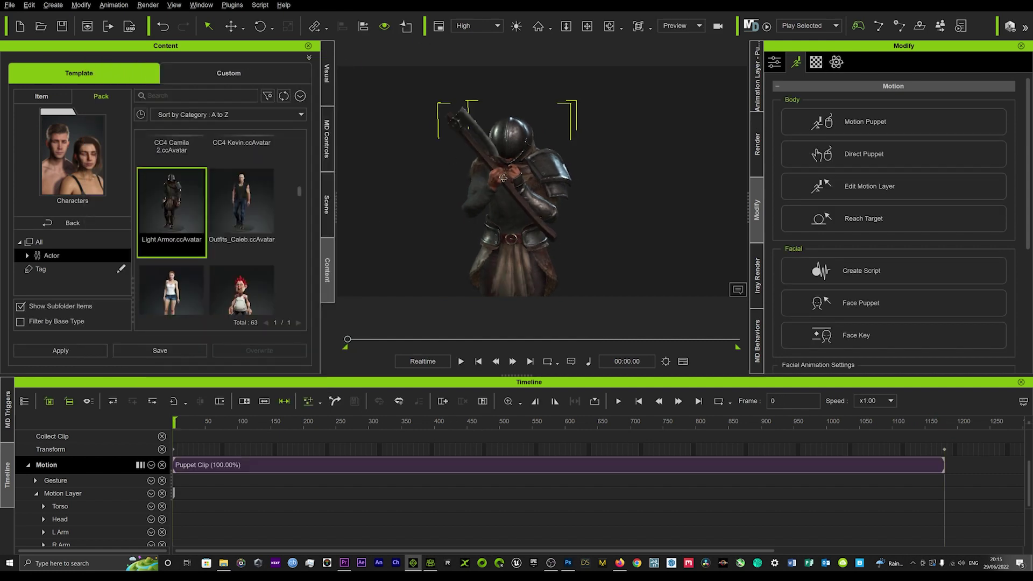
# Show the new clip's animation layers and compare the Base Motion keys with the Base Layer, leaving Base Layer selected
pyautogui.click(757, 80)
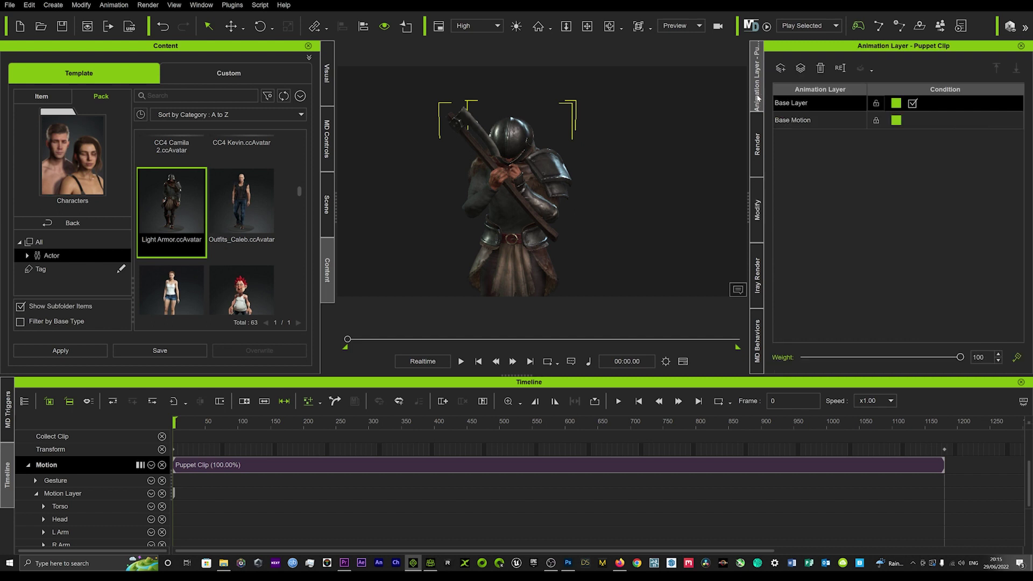
pyautogui.click(202, 4)
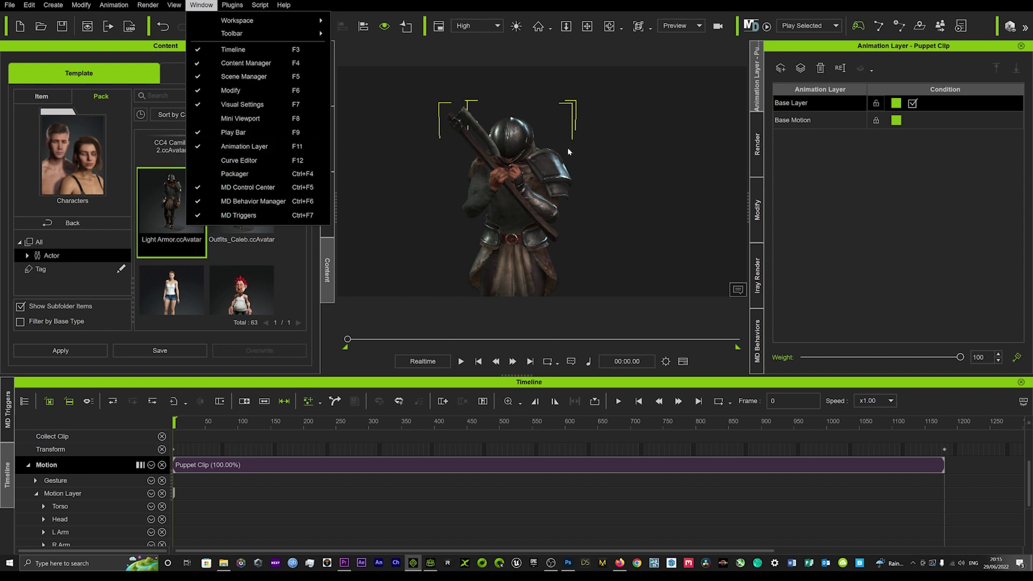
pyautogui.click(845, 184)
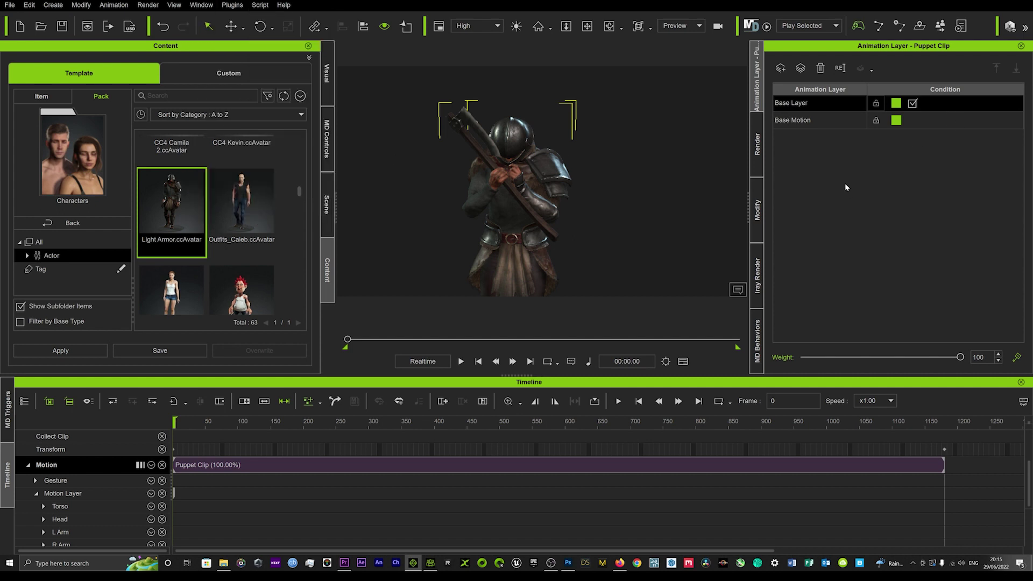
pyautogui.click(810, 121)
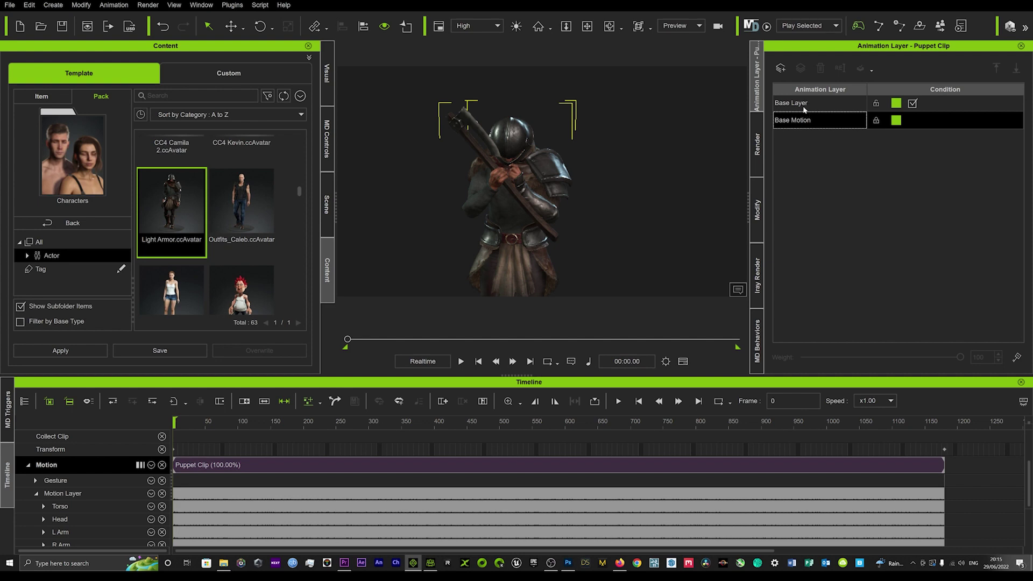
pyautogui.click(805, 104)
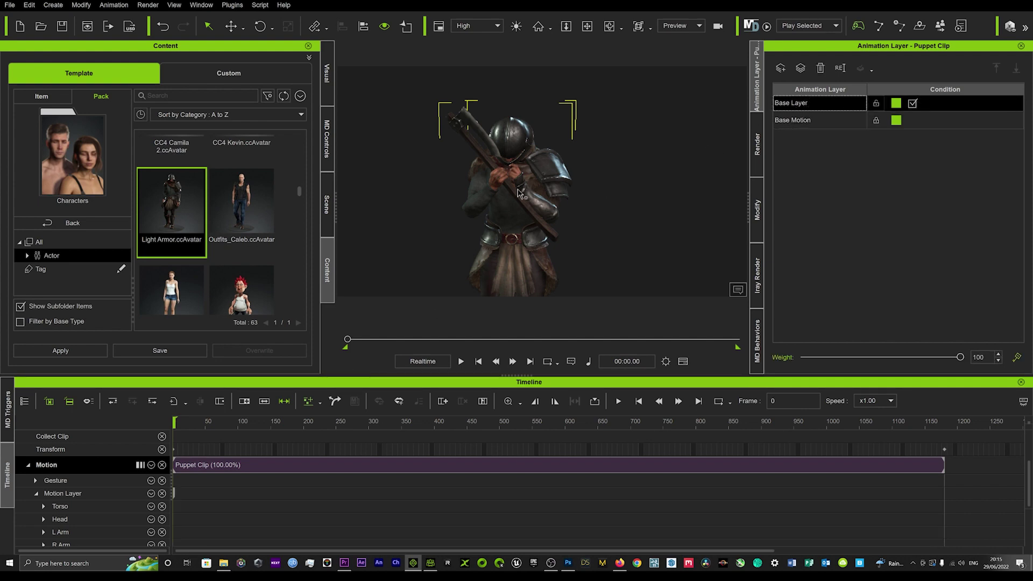
# Play the clip to frame 173, open Edit Motion Layer for the character and hide the spring effects message
pyautogui.press('space')
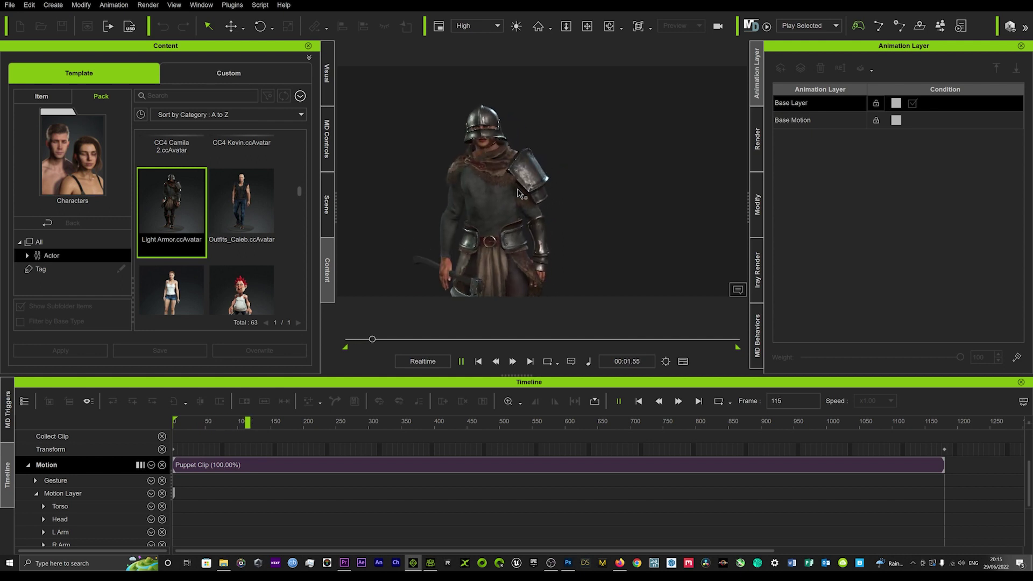
pyautogui.press('space')
pyautogui.press('space')
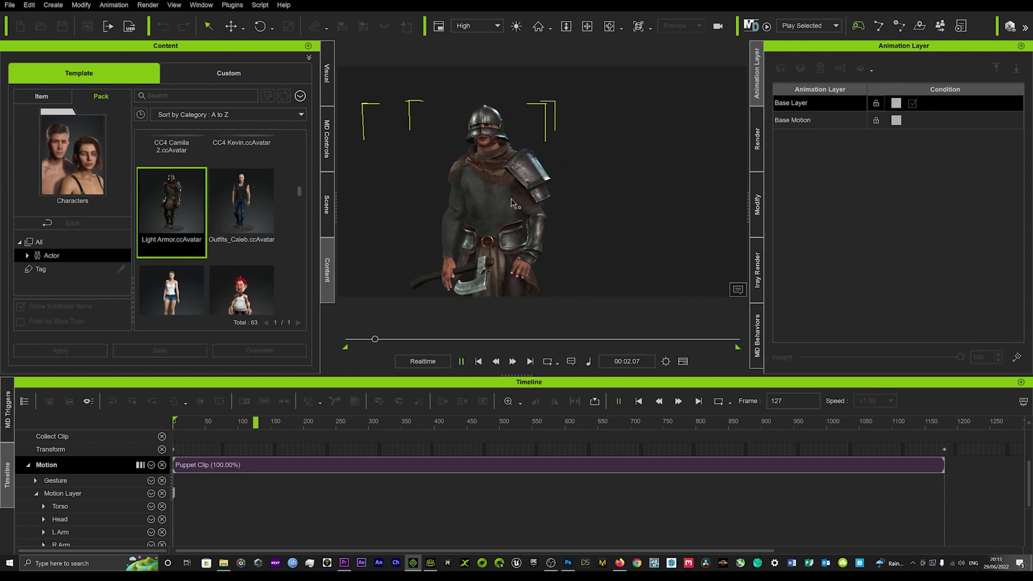
pyautogui.press('space')
pyautogui.press('space')
pyautogui.press('space')
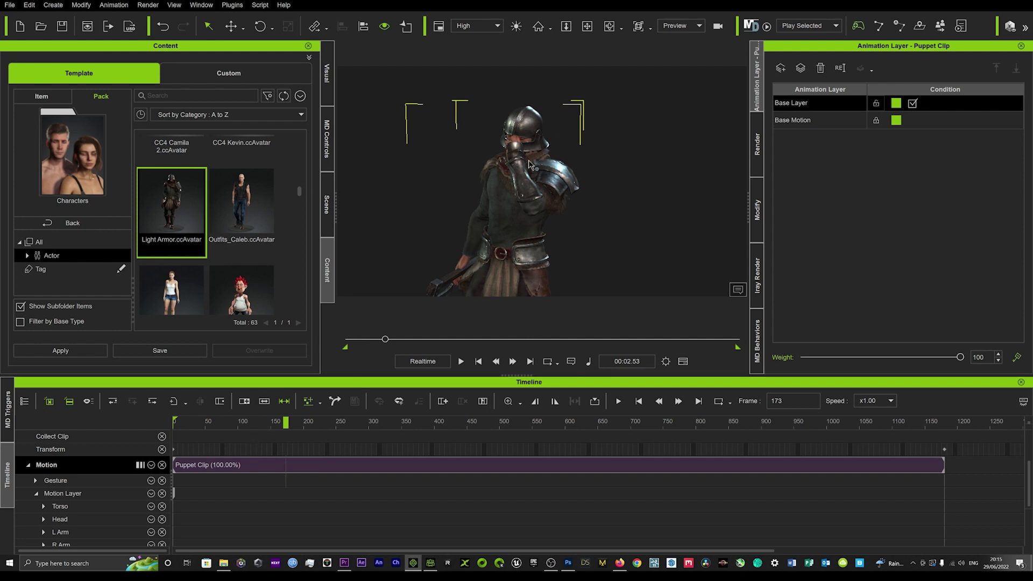
pyautogui.hotkey('ctrl', 'l')
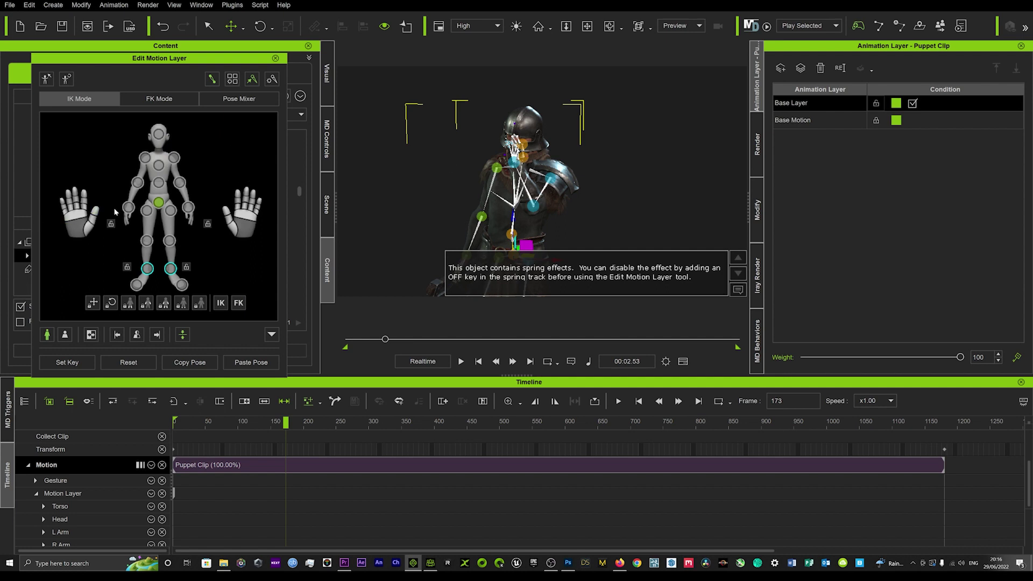
pyautogui.click(738, 290)
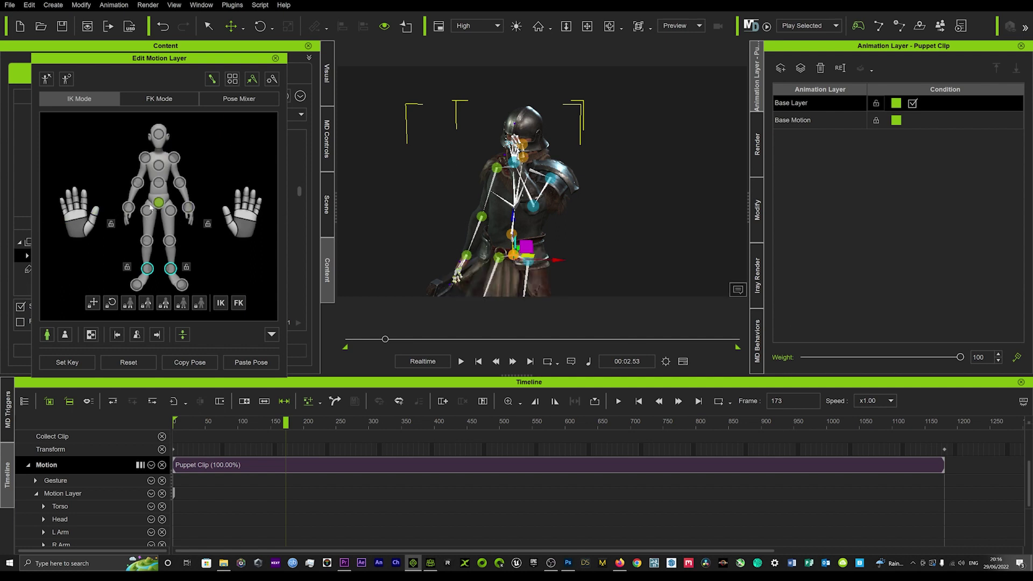
# Select the right hand, set a key at frame 173, and raise the hand to the waist at frame 238
pyautogui.click(129, 208)
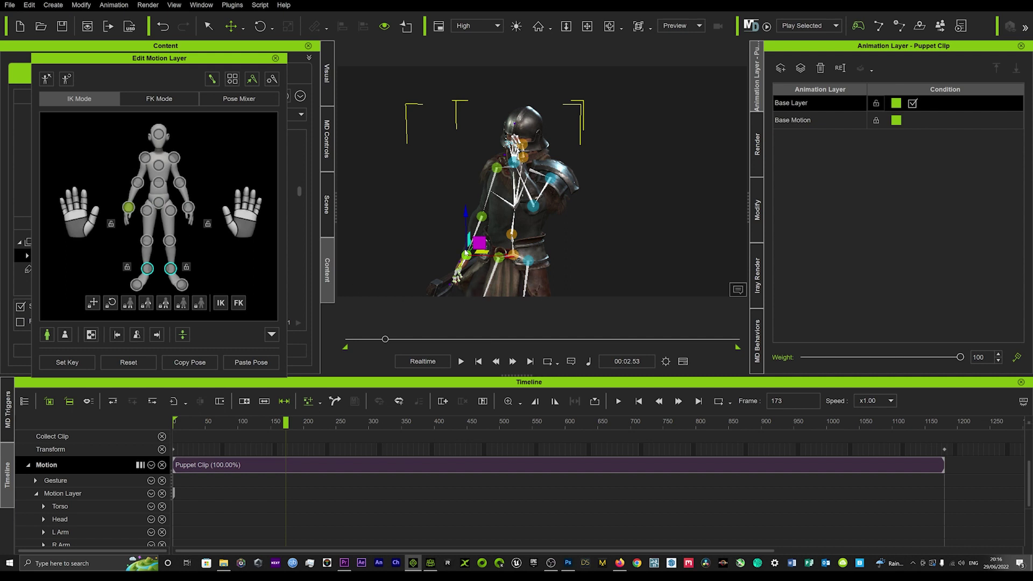
pyautogui.click(68, 362)
pyautogui.moveTo(256, 427); pyautogui.dragTo(328, 423)
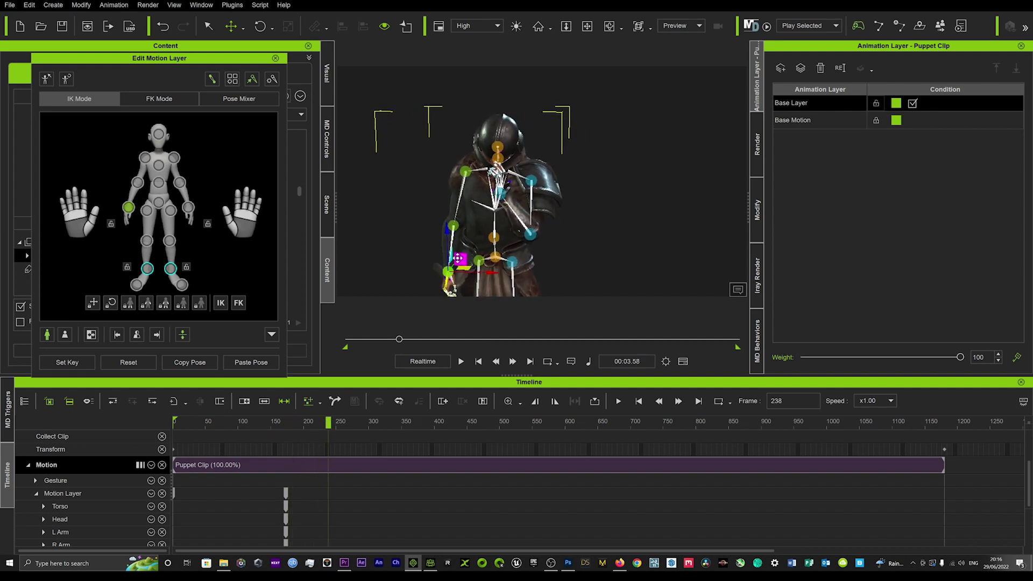
pyautogui.moveTo(457, 258); pyautogui.dragTo(474, 245)
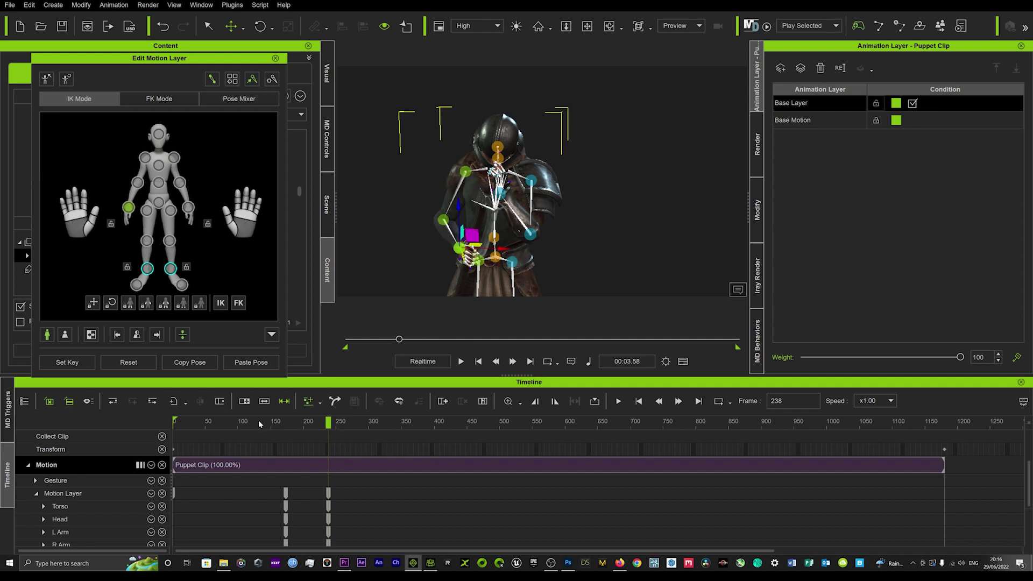
# Shift the raised-hand key to frame 276 and play the motion back to check the timing
pyautogui.press('space')
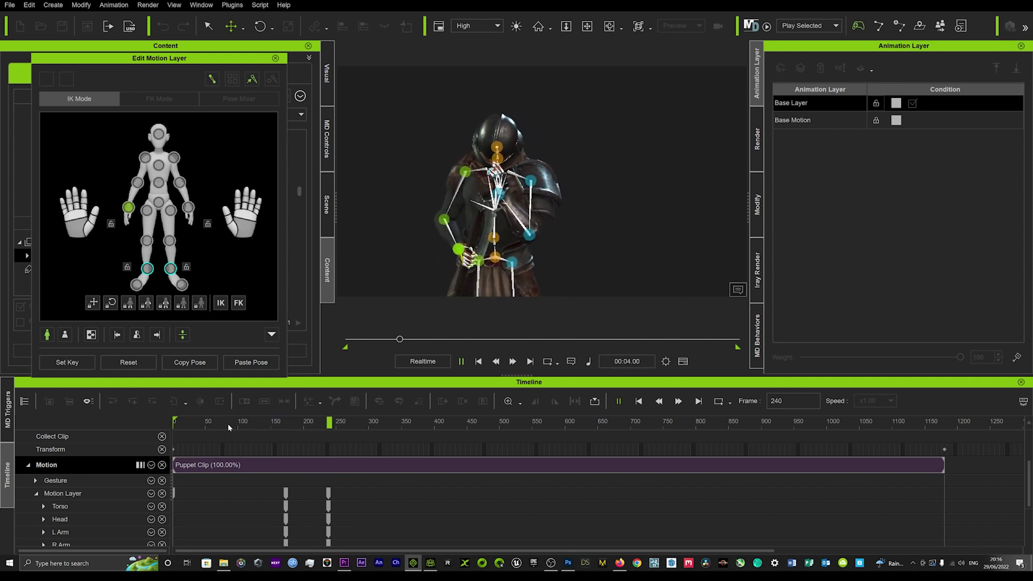
pyautogui.press('space')
pyautogui.moveTo(324, 496); pyautogui.dragTo(349, 496)
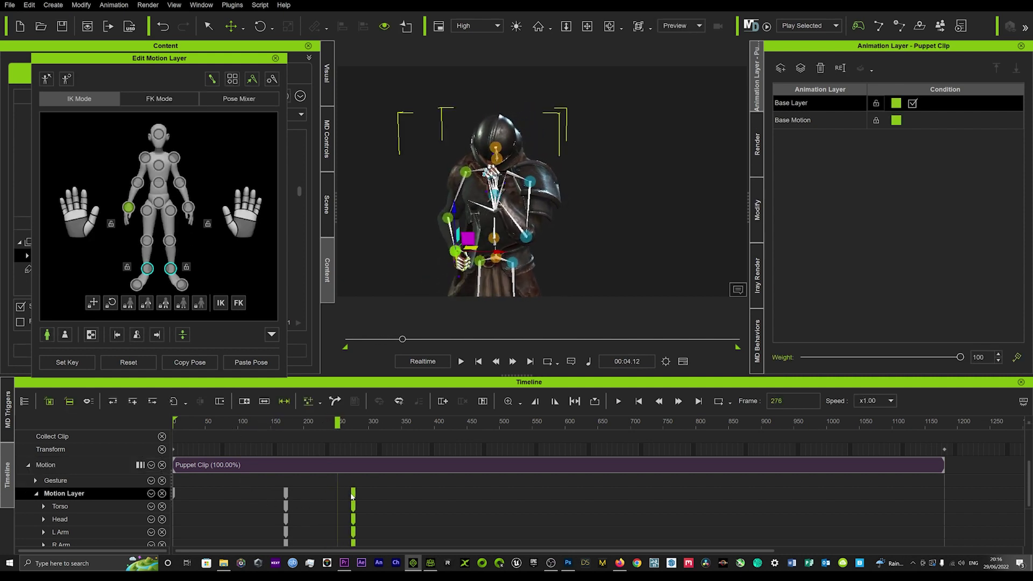
pyautogui.click(262, 423)
pyautogui.press('space')
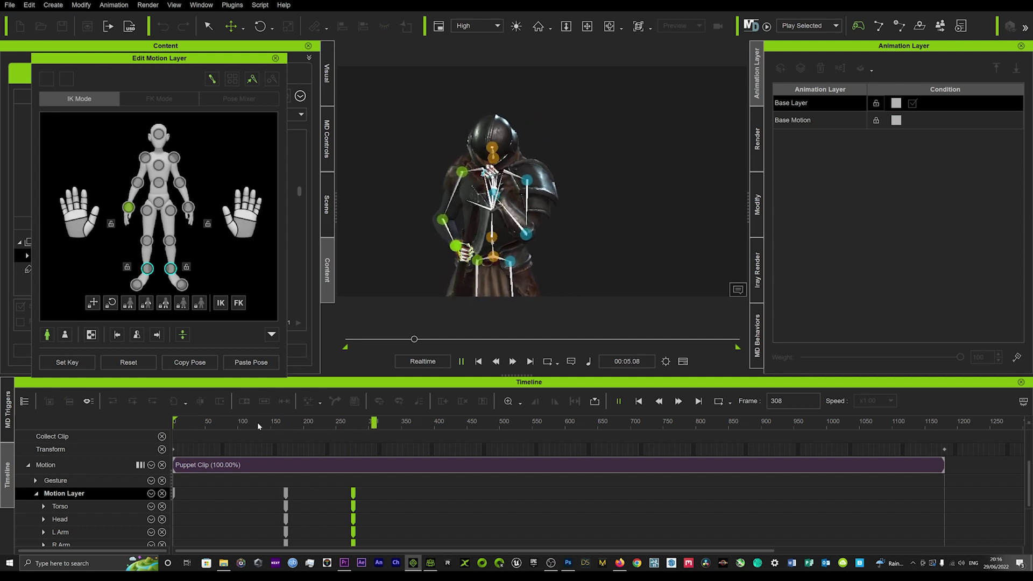
pyautogui.press('space')
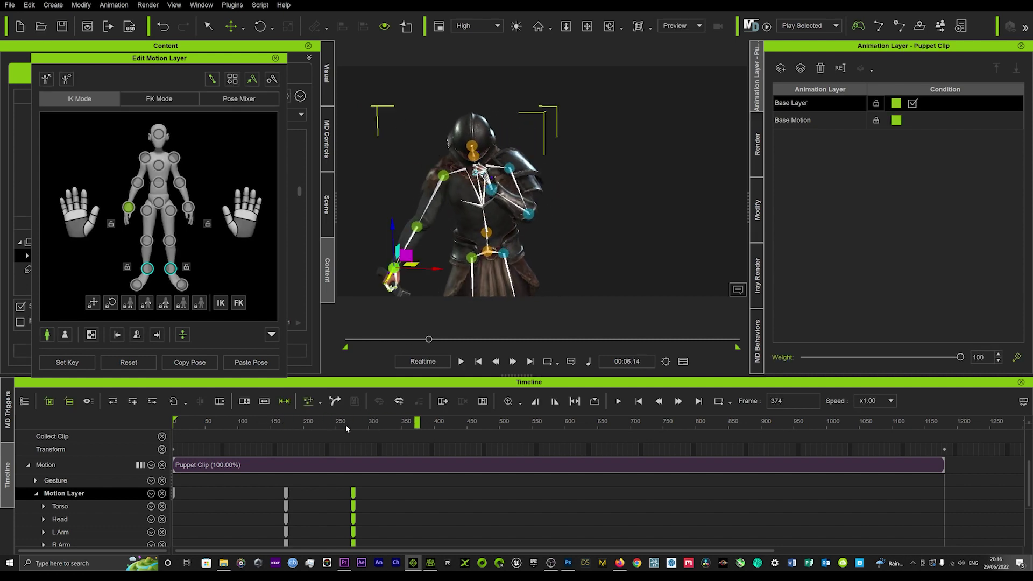
# Reset the layer pose at frame 327 and play the hand's return to the original motion
pyautogui.moveTo(346, 425); pyautogui.dragTo(388, 429)
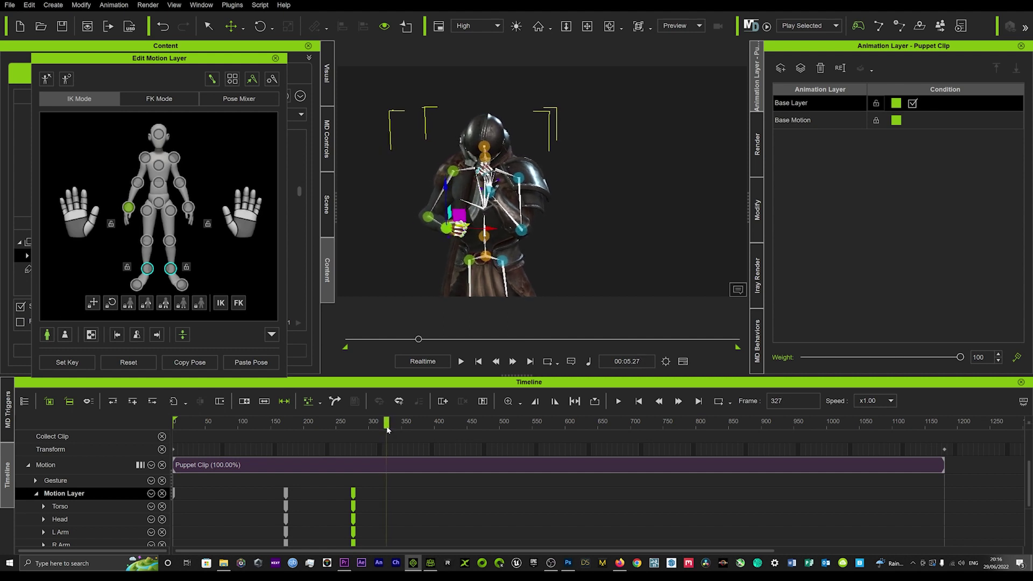
pyautogui.click(126, 363)
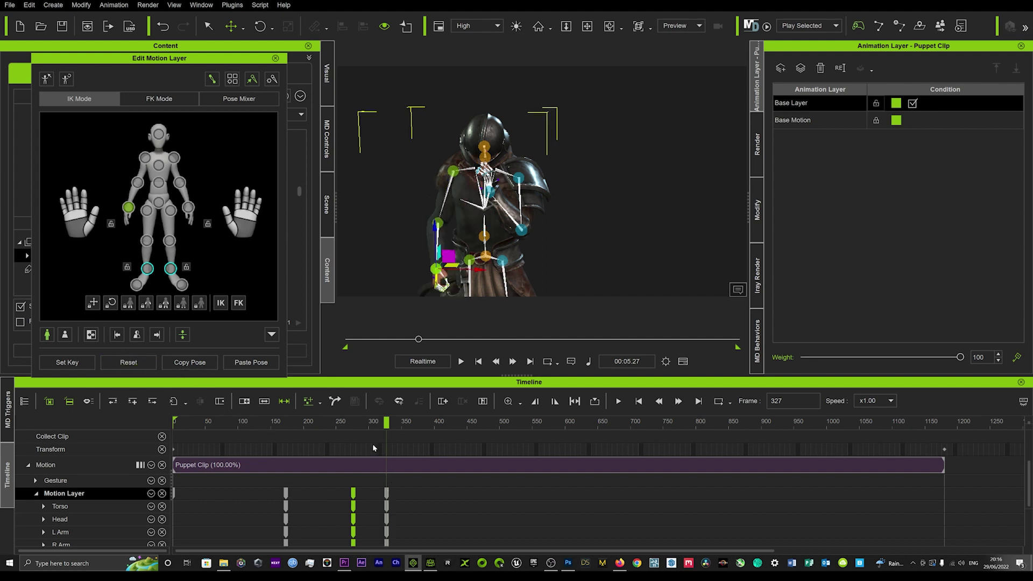
pyautogui.click(273, 423)
pyautogui.press('space')
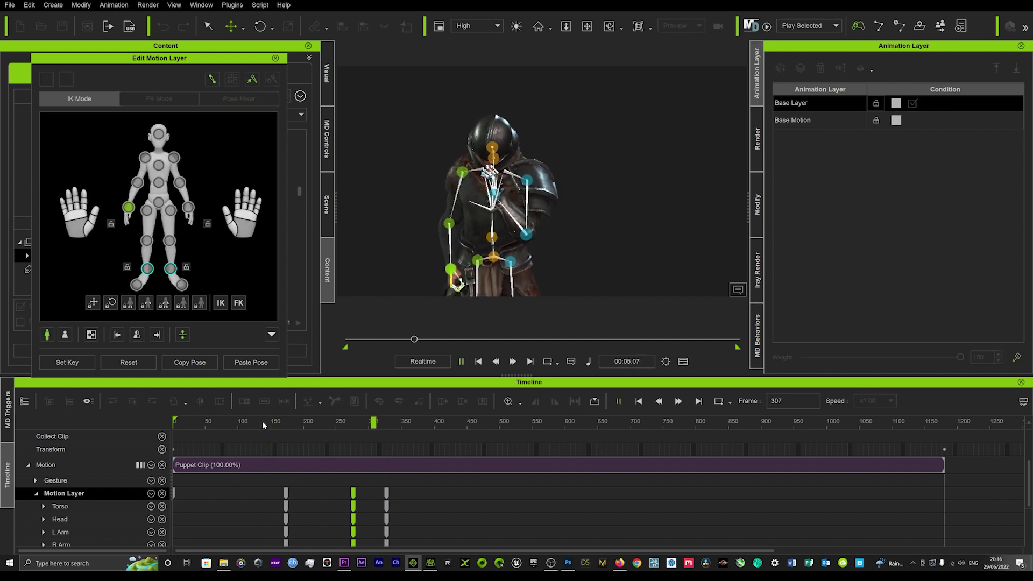
pyautogui.press('space')
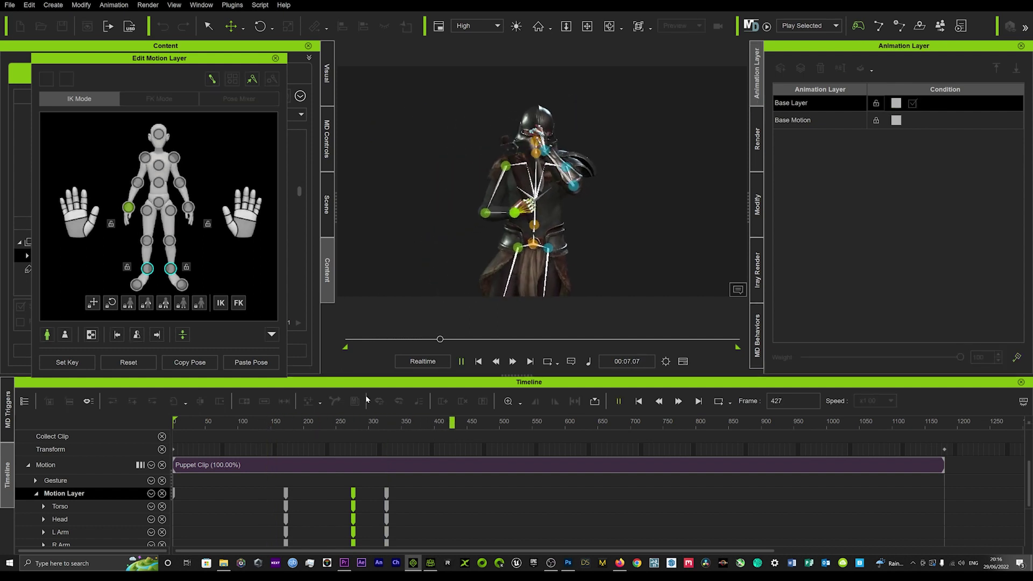
# Move the reset-pose key to frame 369 and play the section around it to check the transition
pyautogui.click(316, 425)
pyautogui.press('space')
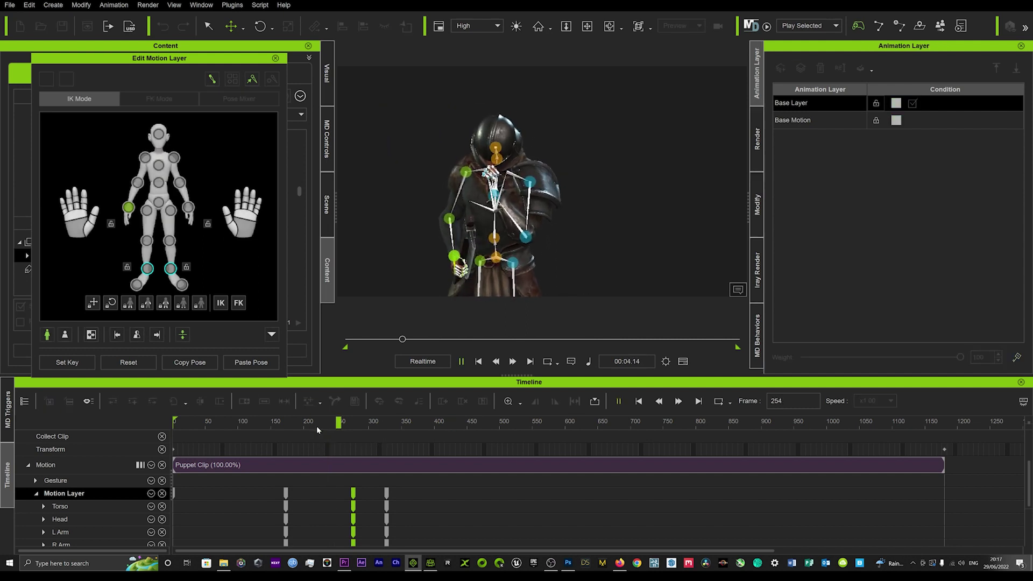
pyautogui.press('space')
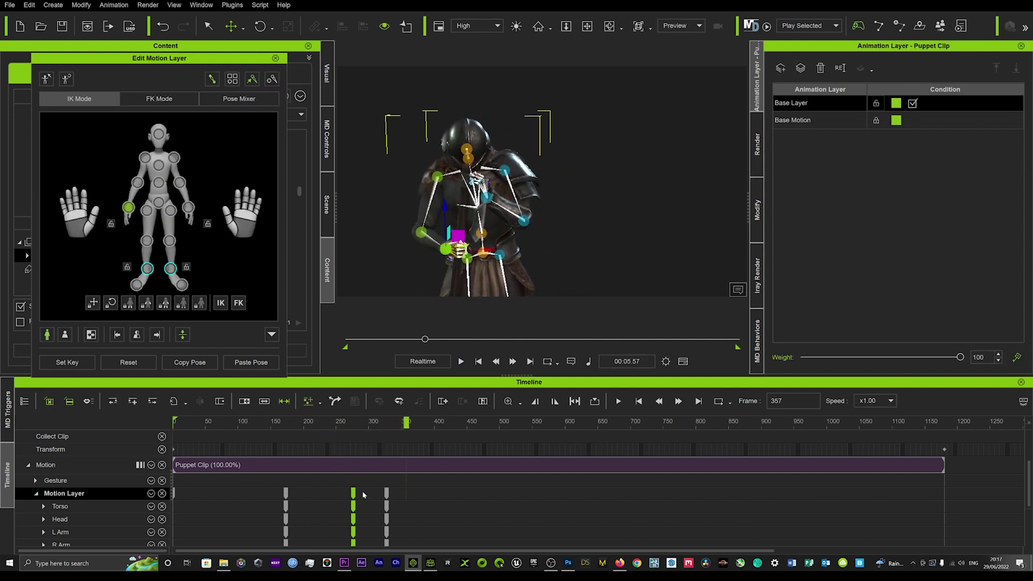
pyautogui.moveTo(385, 495); pyautogui.dragTo(414, 495)
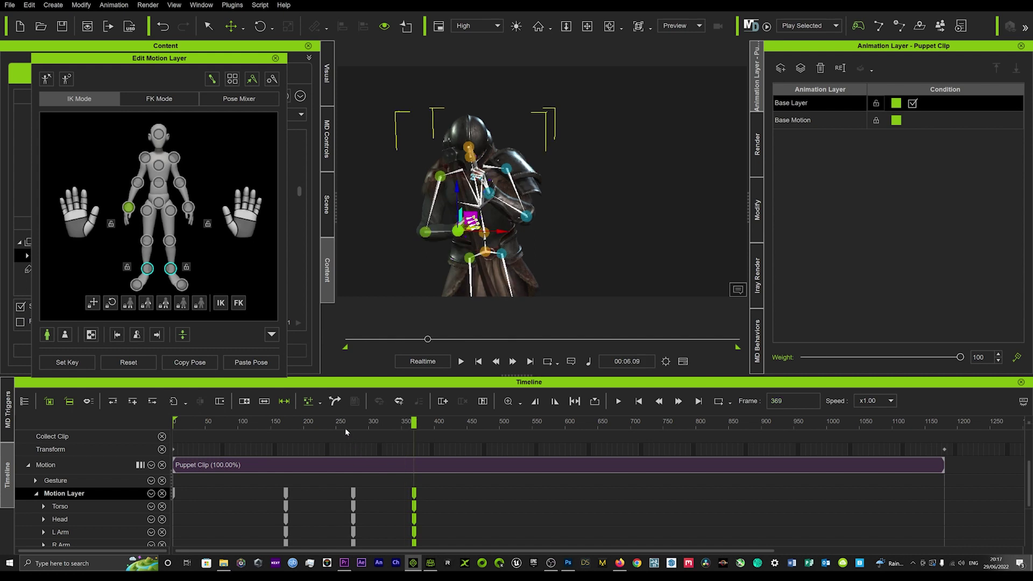
pyautogui.click(329, 422)
pyautogui.press('space')
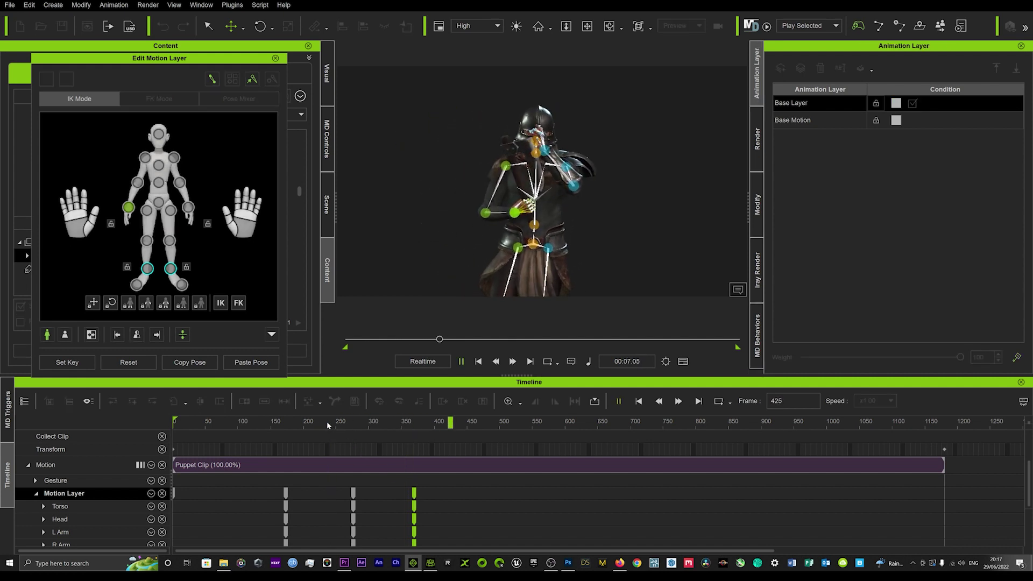
pyautogui.press('space')
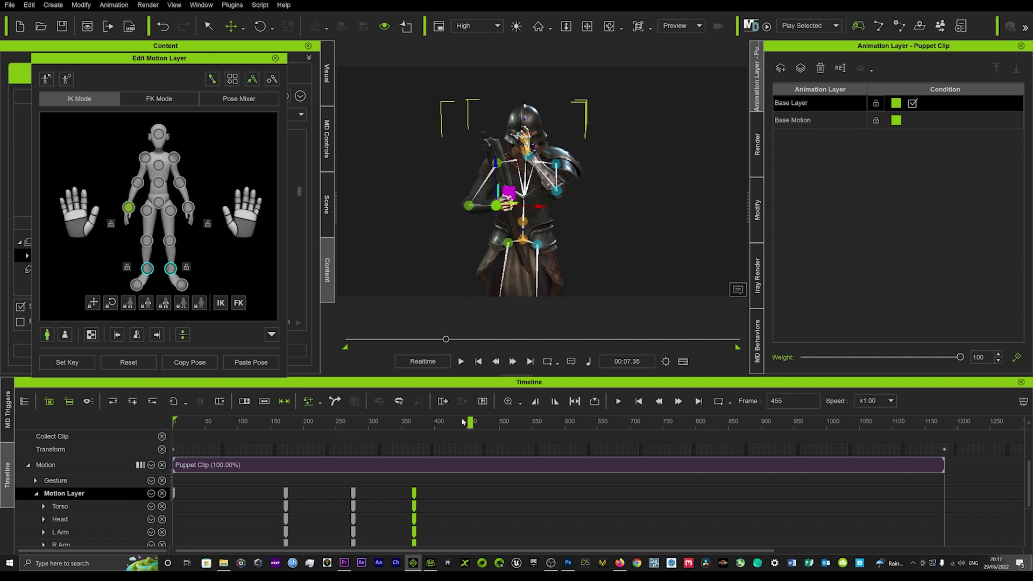
# Set a layer key at frame 412 and pull the right hand outward and slightly up at frame 466
pyautogui.moveTo(471, 422); pyautogui.dragTo(441, 417)
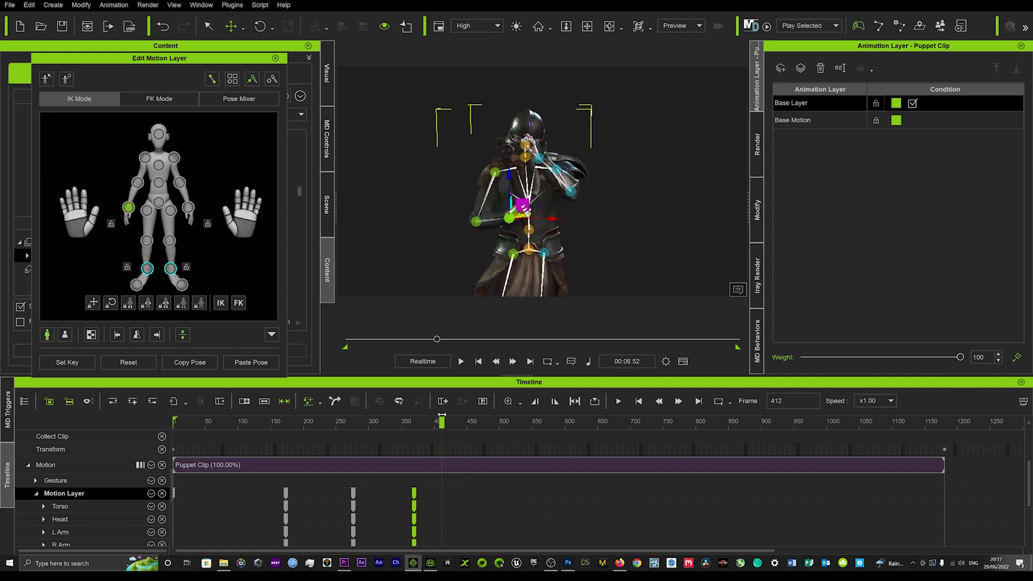
pyautogui.click(51, 363)
pyautogui.moveTo(444, 420); pyautogui.dragTo(477, 421)
pyautogui.moveTo(511, 200); pyautogui.dragTo(488, 204)
pyautogui.moveTo(466, 166); pyautogui.dragTo(468, 157)
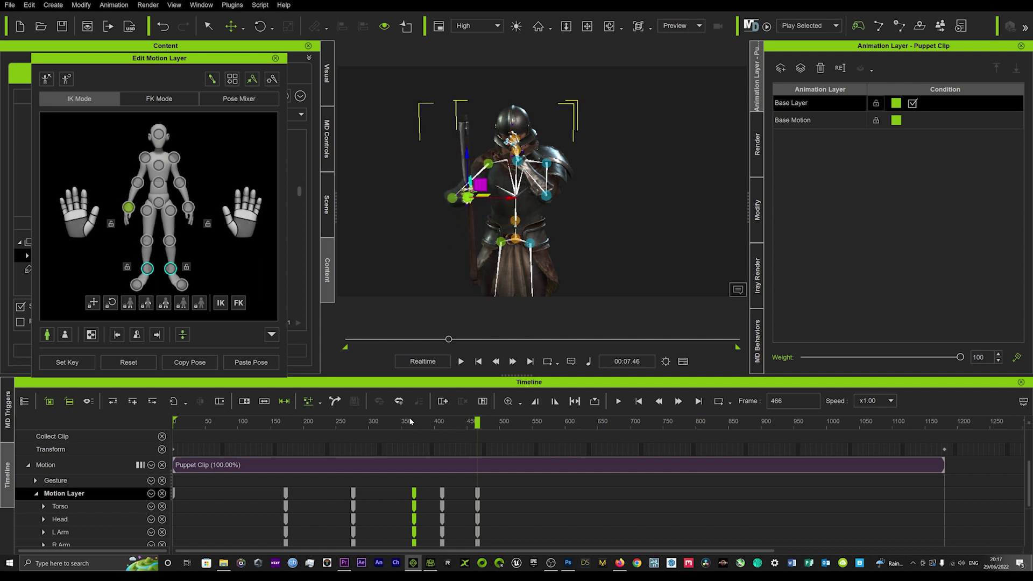
# Retime the last two keys to about frames 398 and 438, and play the section back
pyautogui.click(385, 420)
pyautogui.press('space')
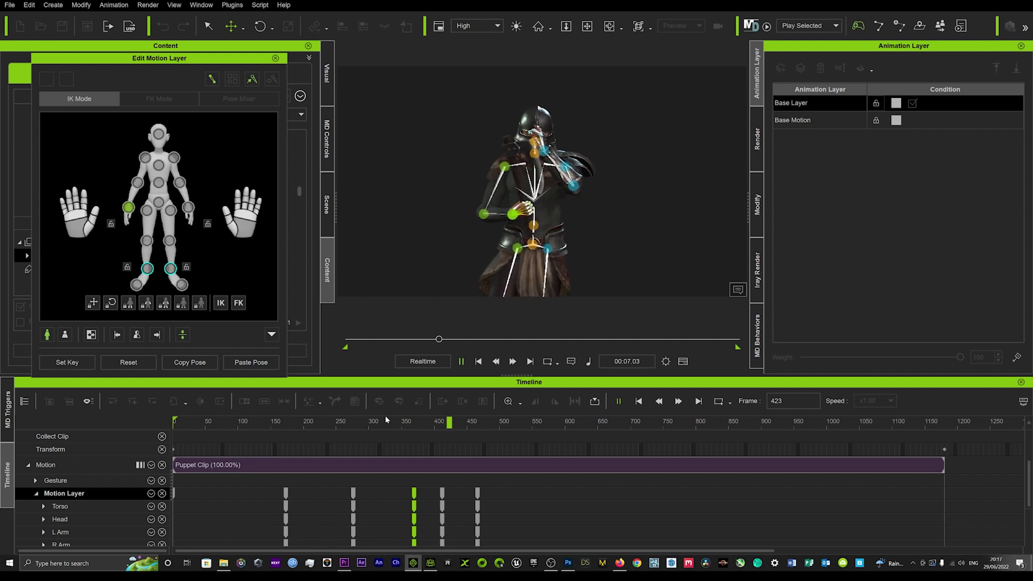
pyautogui.press('space')
pyautogui.moveTo(444, 491)
pyautogui.mouseDown()
pyautogui.moveTo(435, 492)
pyautogui.moveTo(460, 493)
pyautogui.mouseUp()
pyautogui.click(404, 423)
pyautogui.press('space')
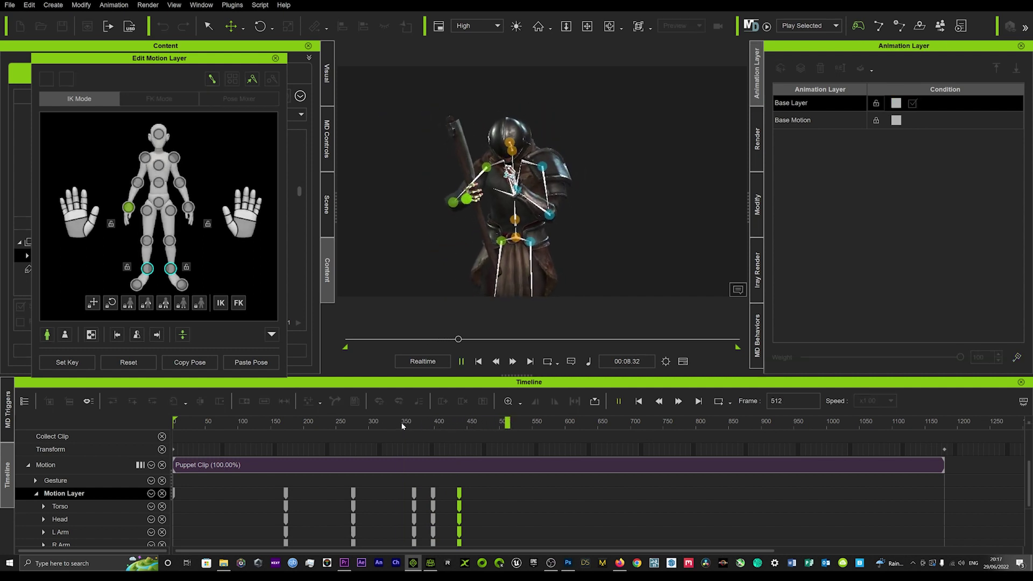
pyautogui.press('space')
# Play the keyed right-arm motion again from about frame 129
pyautogui.moveTo(375, 421); pyautogui.dragTo(247, 421)
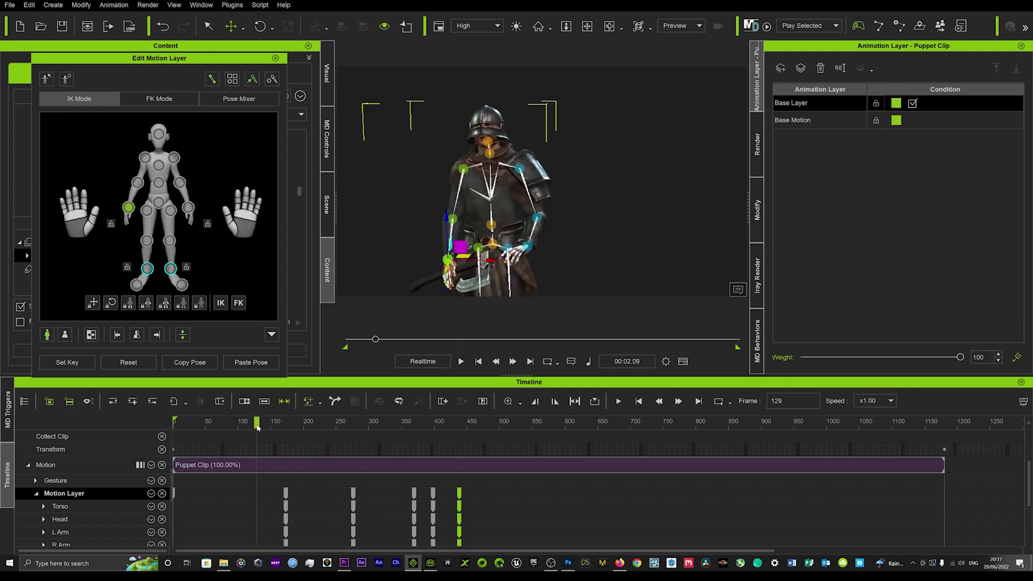
pyautogui.press('space')
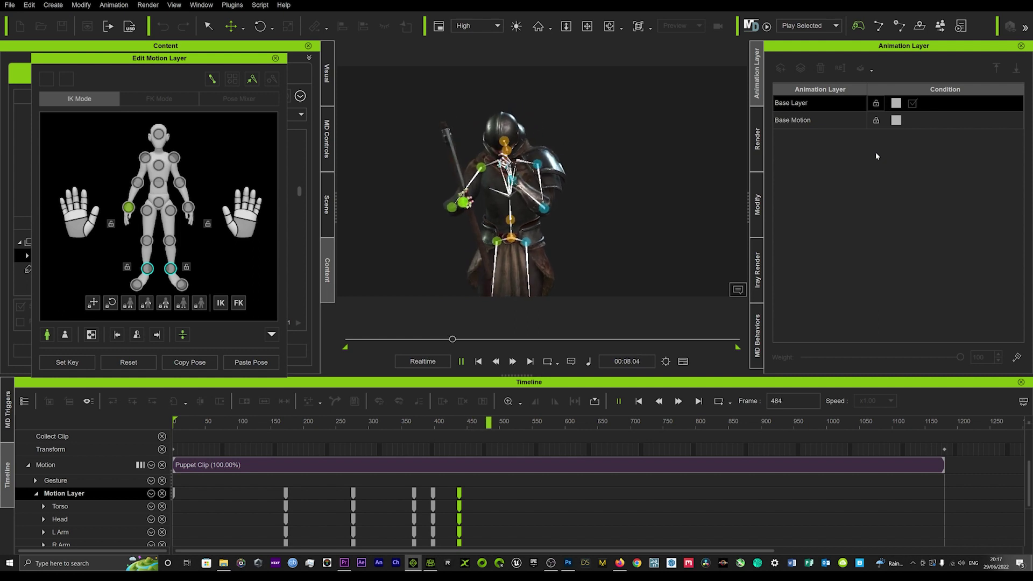
pyautogui.press('space')
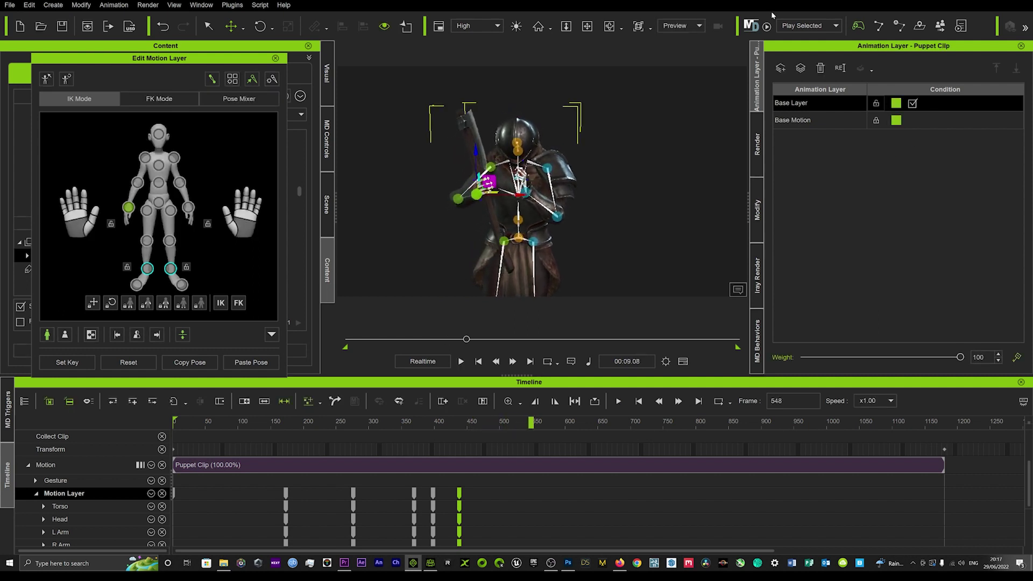
# Compare the clip played from the start with the Base Layer disabled and with it enabled again
pyautogui.click(912, 103)
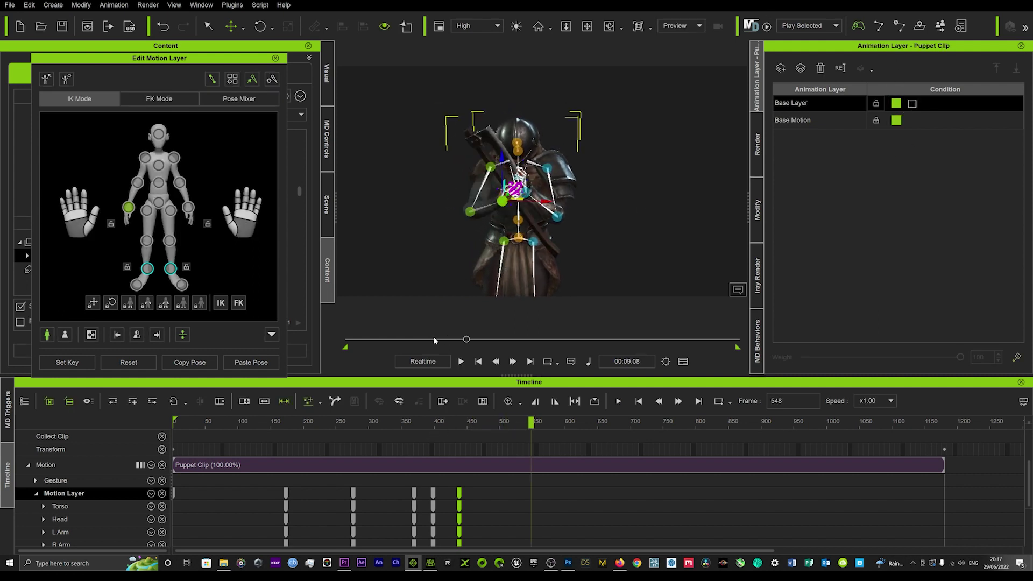
pyautogui.moveTo(461, 339); pyautogui.dragTo(345, 340)
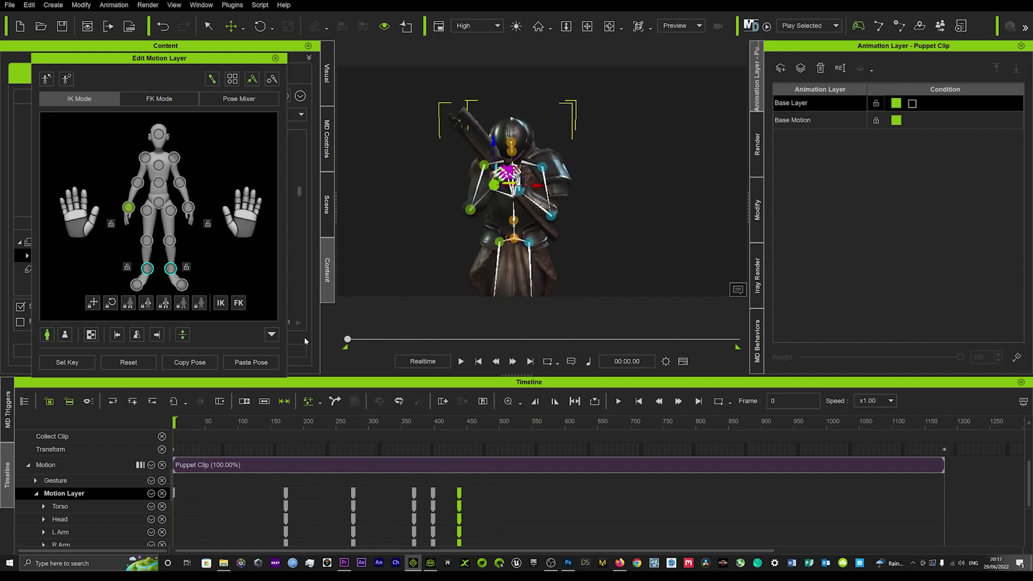
pyautogui.press('space')
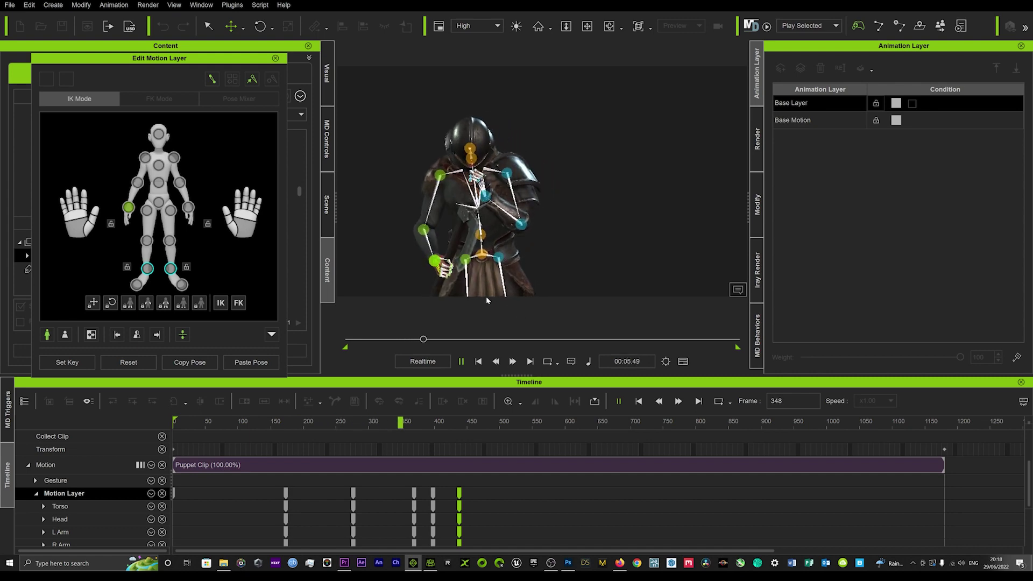
pyautogui.press('space')
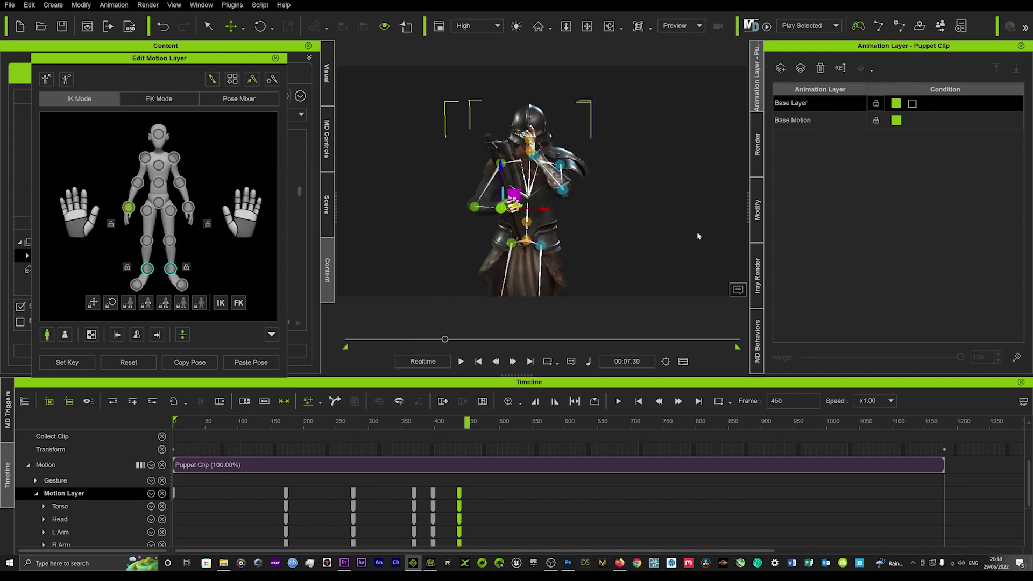
pyautogui.press('Home')
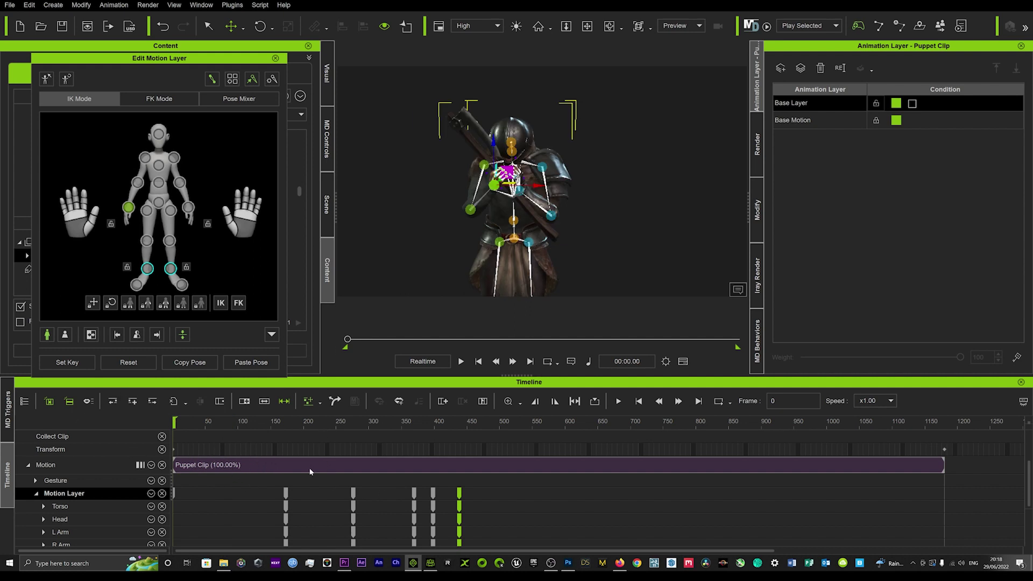
pyautogui.click(911, 103)
pyautogui.press('space')
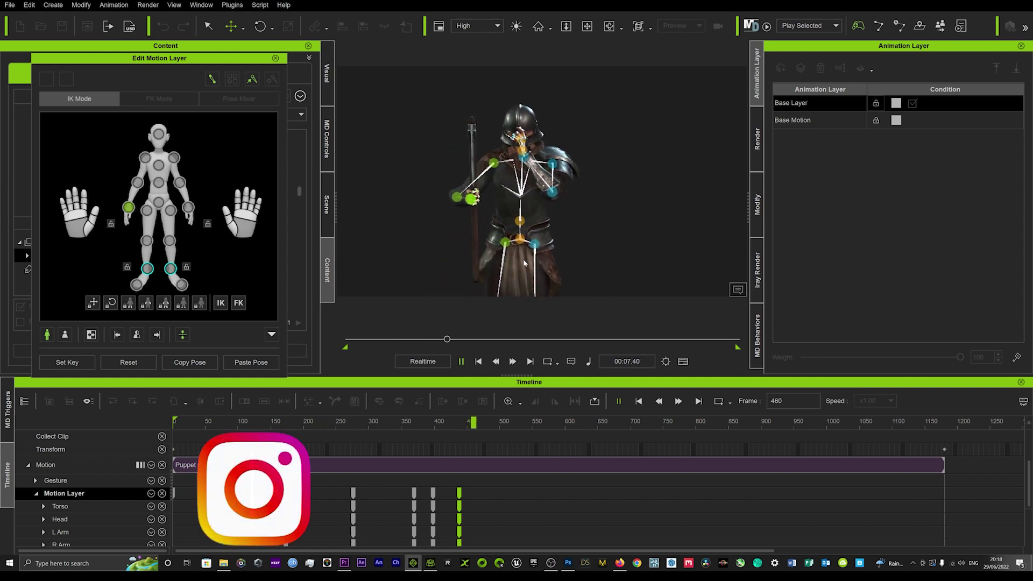
pyautogui.press('space')
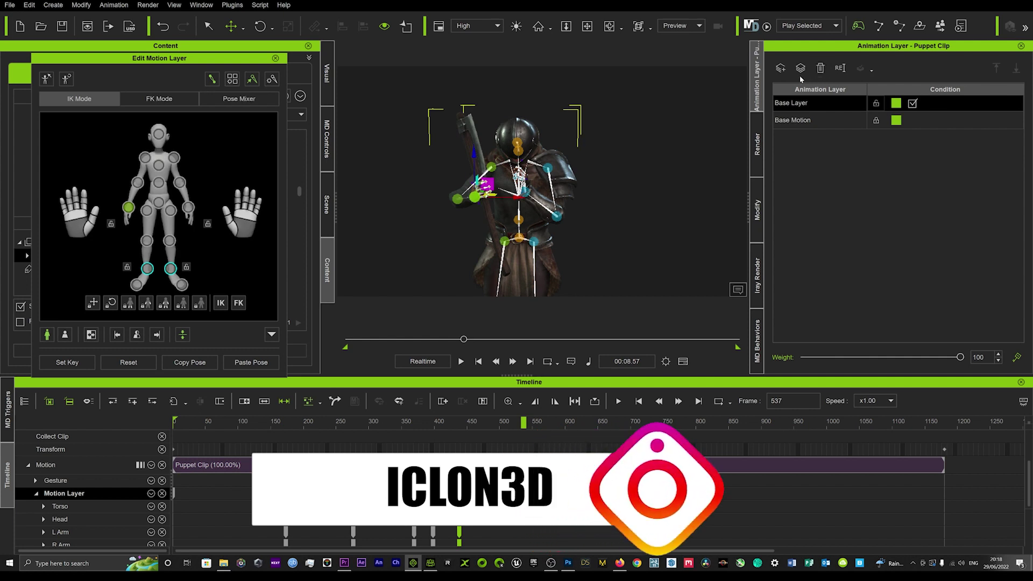
# Add a new animation layer above the Base Layer and set a key on it at frame 491
pyautogui.click(780, 68)
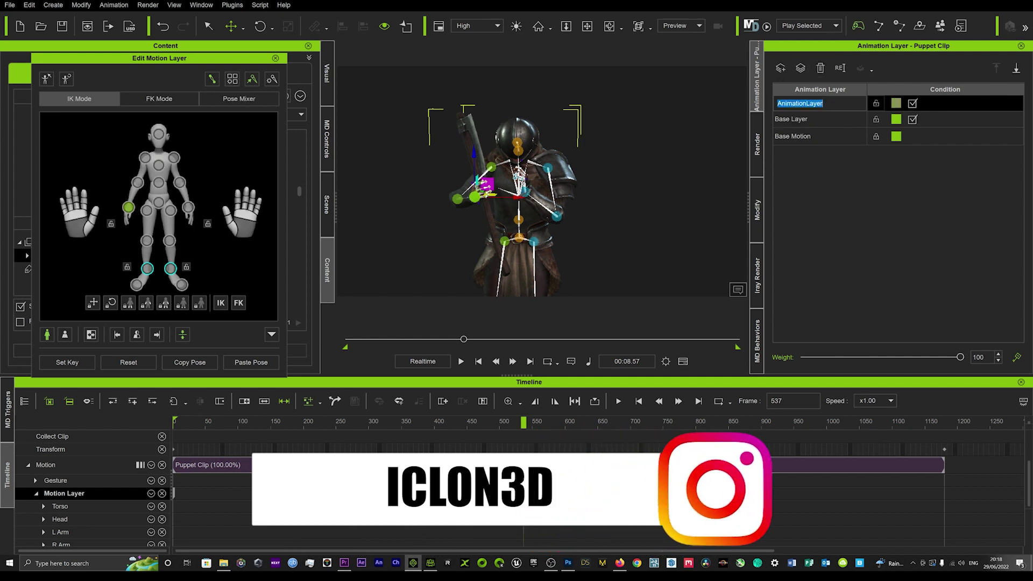
pyautogui.click(832, 160)
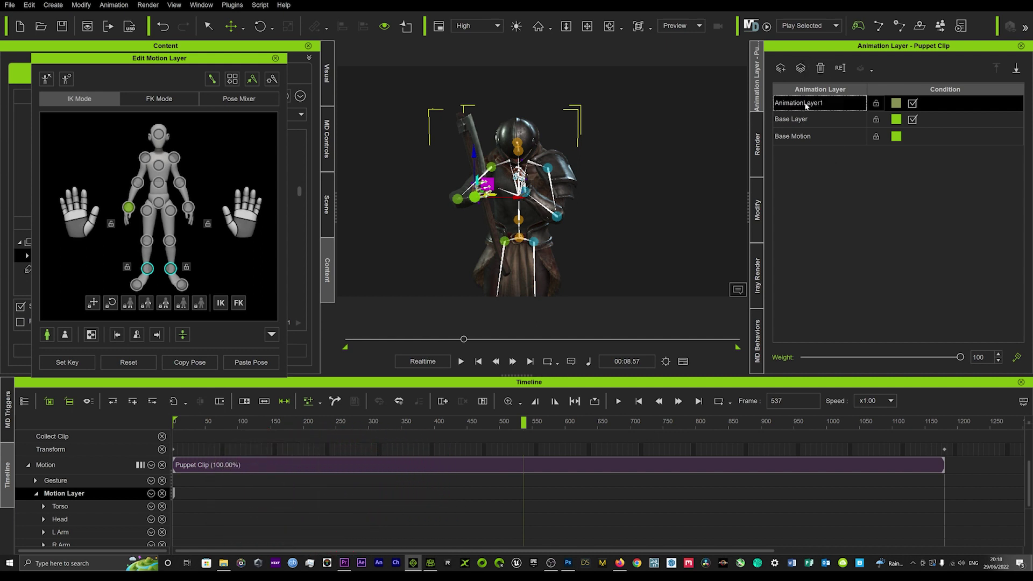
pyautogui.moveTo(523, 423); pyautogui.dragTo(493, 426)
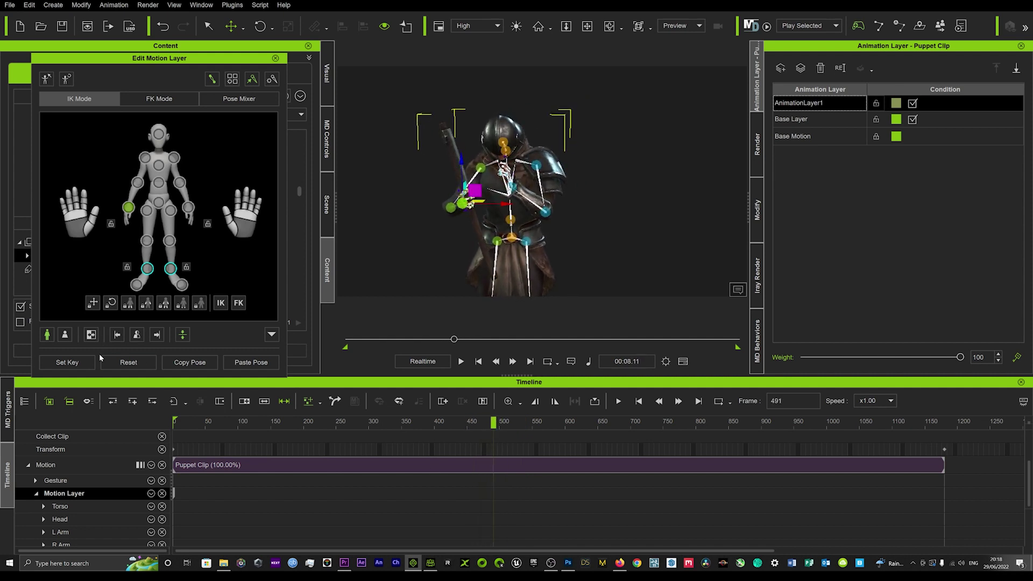
pyautogui.click(77, 366)
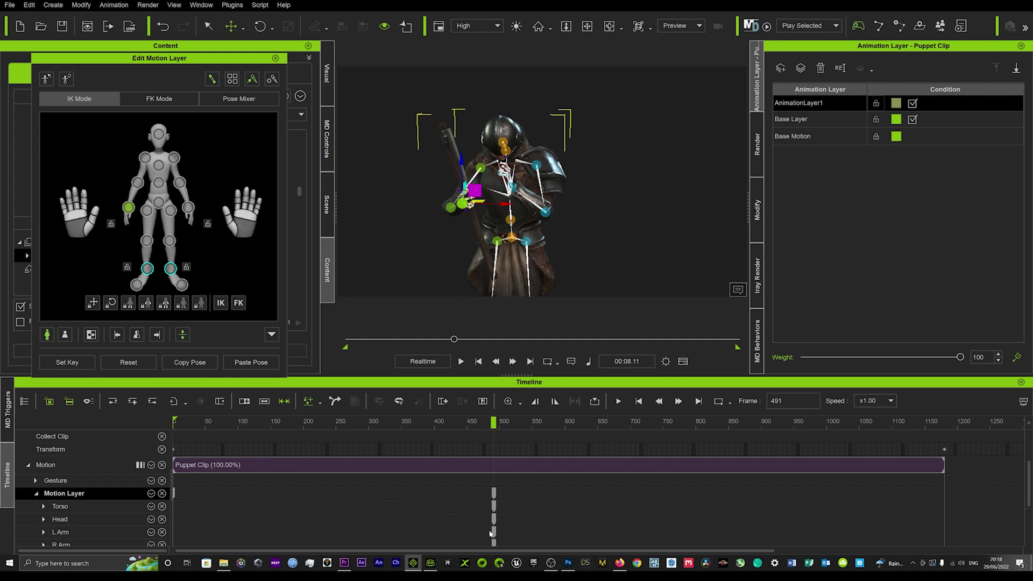
# Key a head rotation at frame 557 in the new animation layer, undoing the trial rotation of the chest first
pyautogui.moveTo(494, 423); pyautogui.dragTo(537, 423)
pyautogui.click(516, 150)
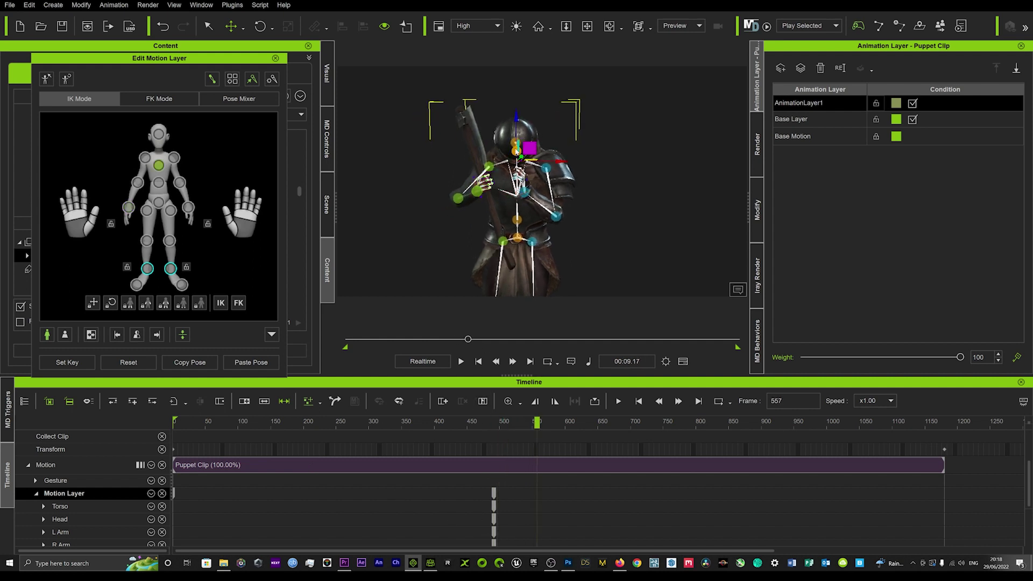
pyautogui.press('e')
pyautogui.moveTo(512, 145); pyautogui.dragTo(512, 134)
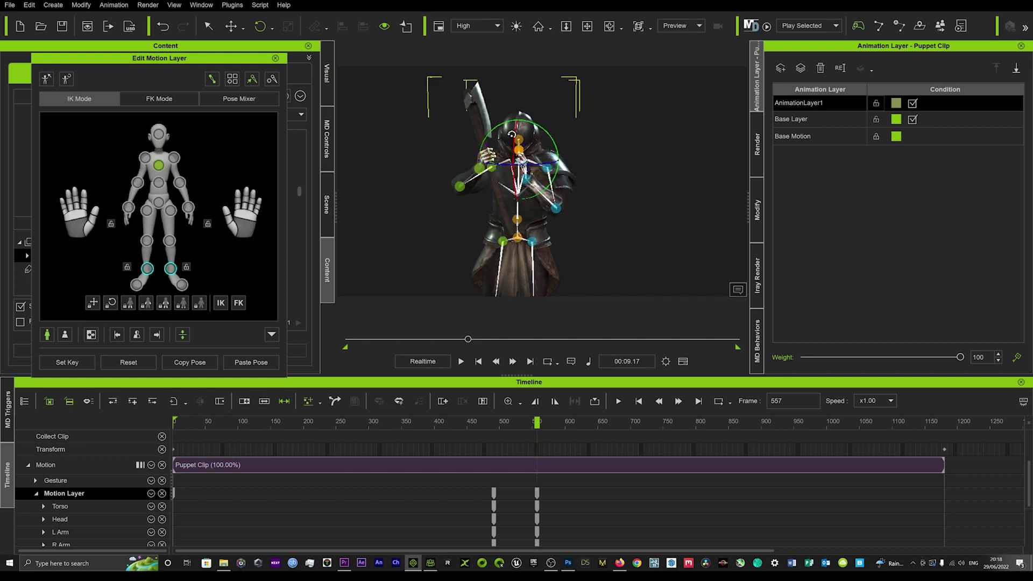
pyautogui.hotkey('ctrl', 'z')
pyautogui.click(518, 142)
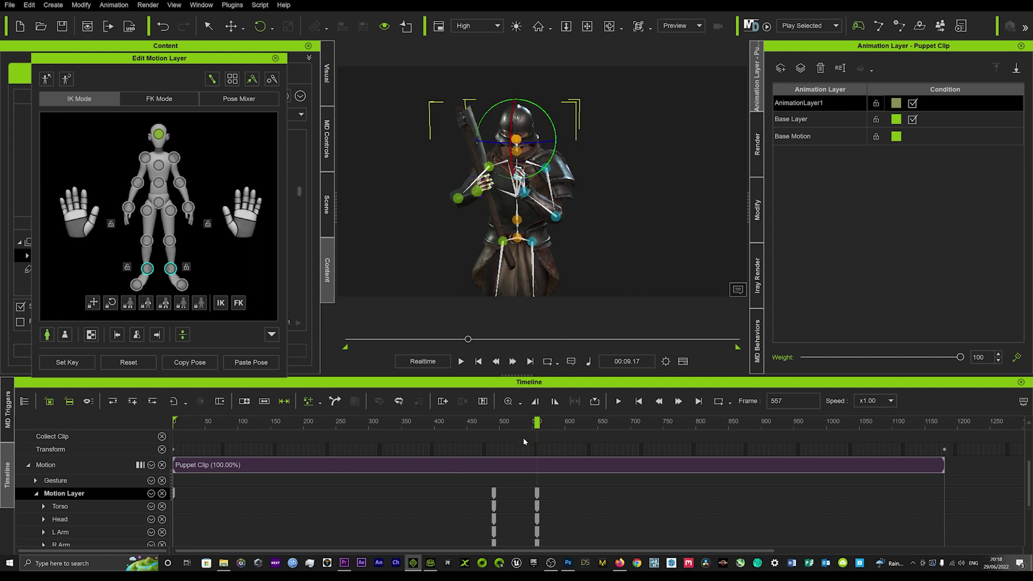
# Play the clip from about frame 406 to review the keyed head motion
pyautogui.moveTo(495, 427); pyautogui.dragTo(439, 421)
pyautogui.press('space')
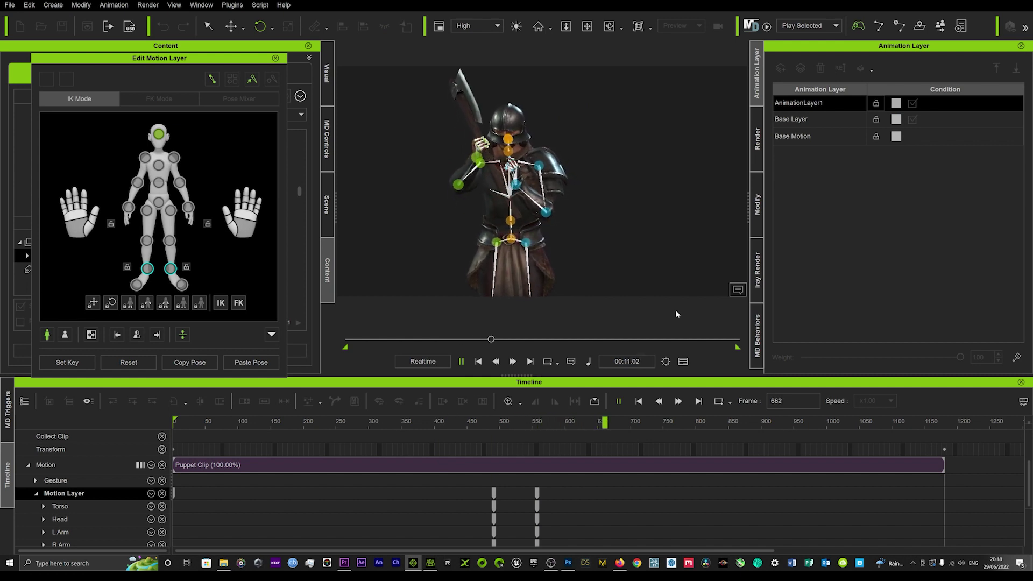
pyautogui.press('space')
# Compare playback of the section around frames 490 to 560 with AnimationLayer1 disabled and with it enabled again
pyautogui.click(912, 104)
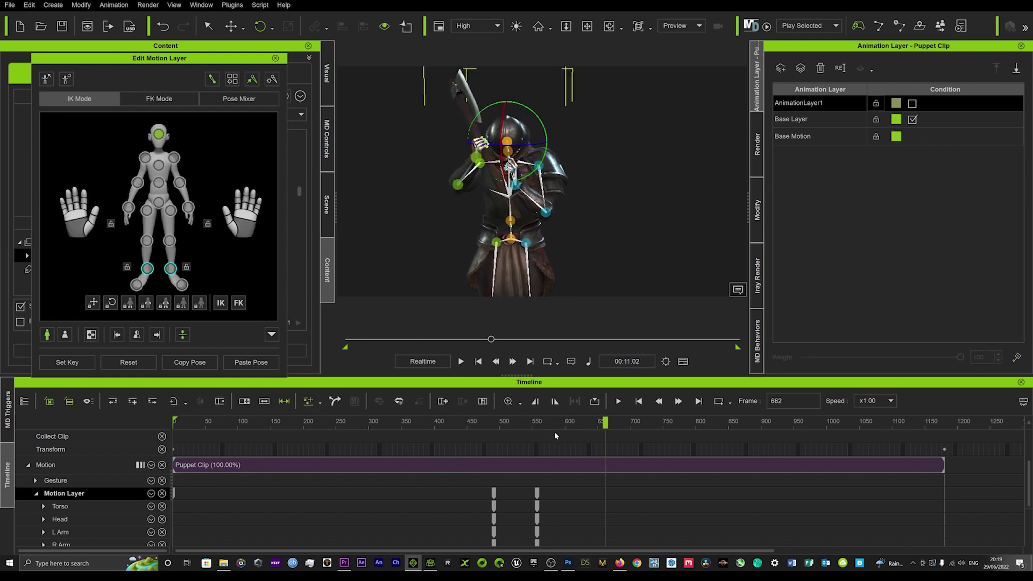
pyautogui.moveTo(478, 431); pyautogui.dragTo(429, 422)
pyautogui.press('space')
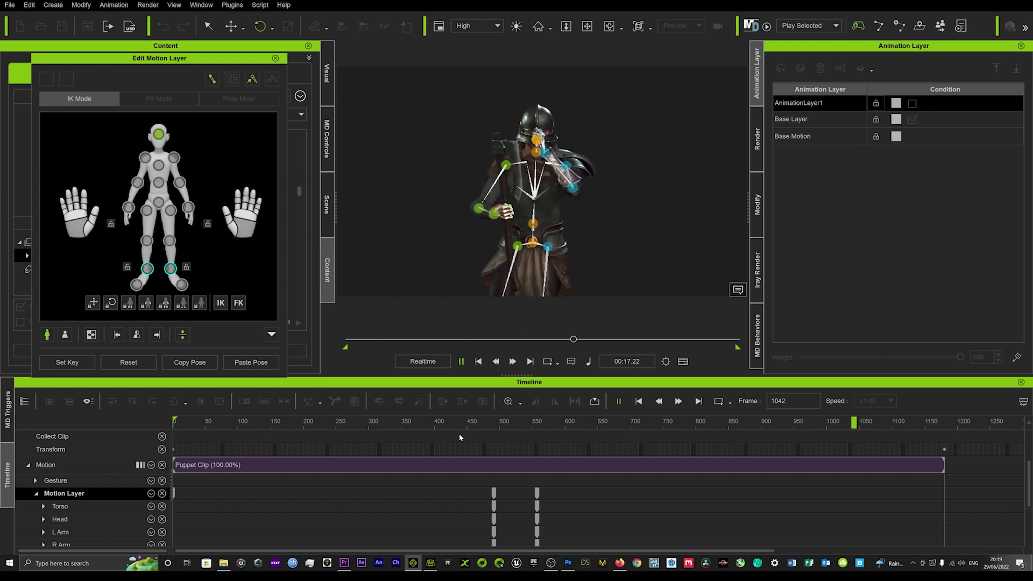
pyautogui.press('space')
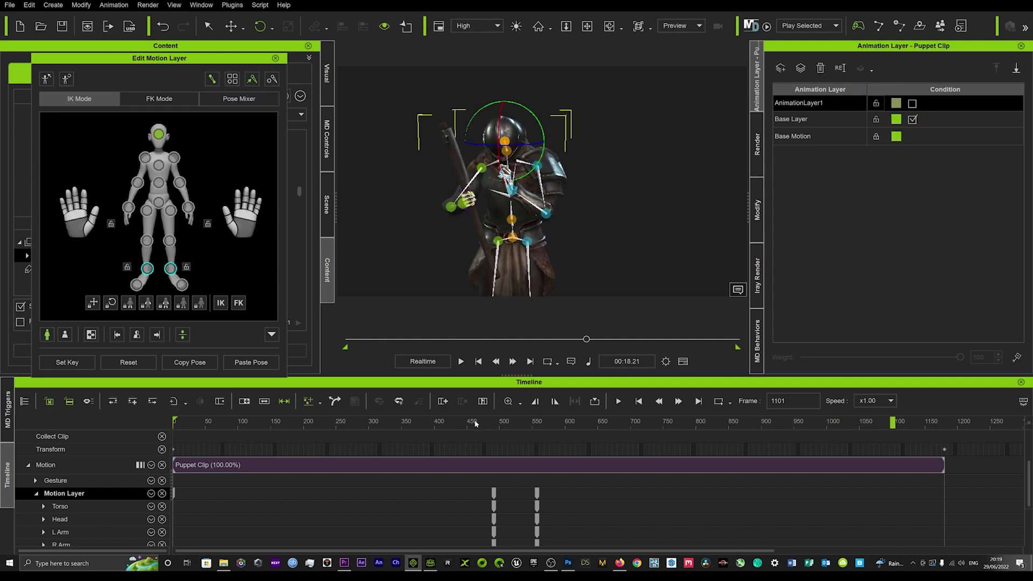
pyautogui.click(468, 422)
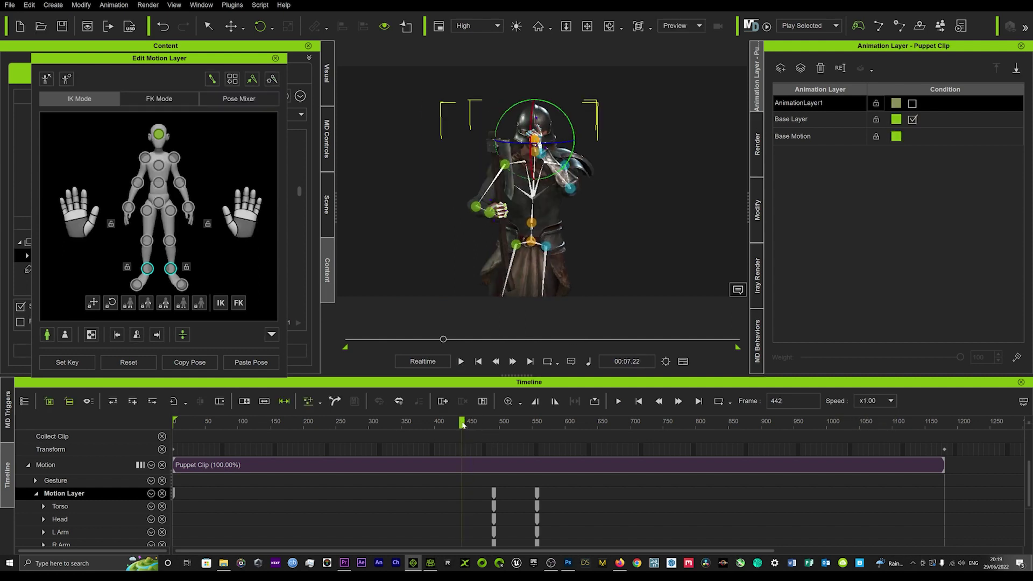
pyautogui.click(912, 104)
pyautogui.press('space')
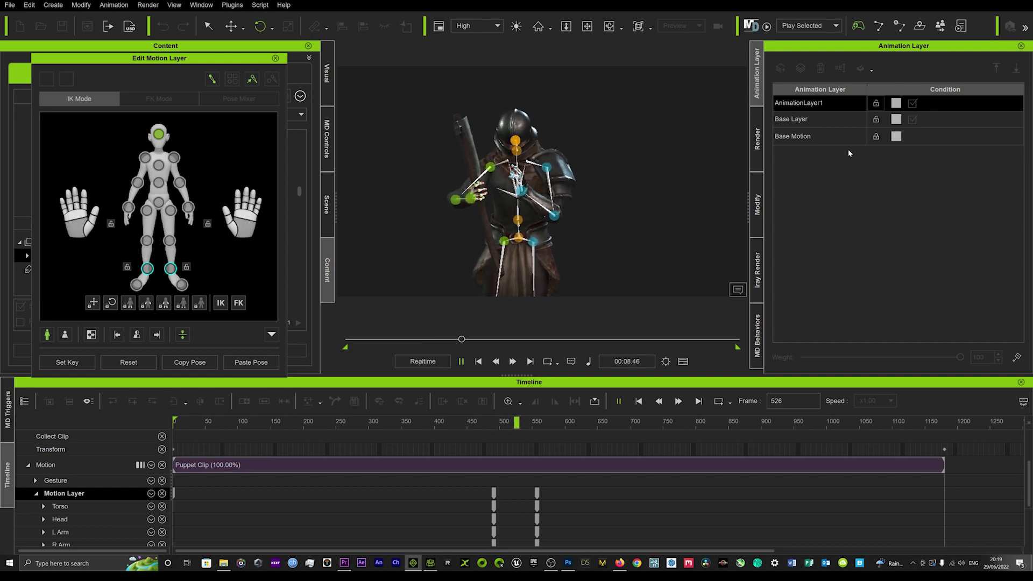
pyautogui.press('space')
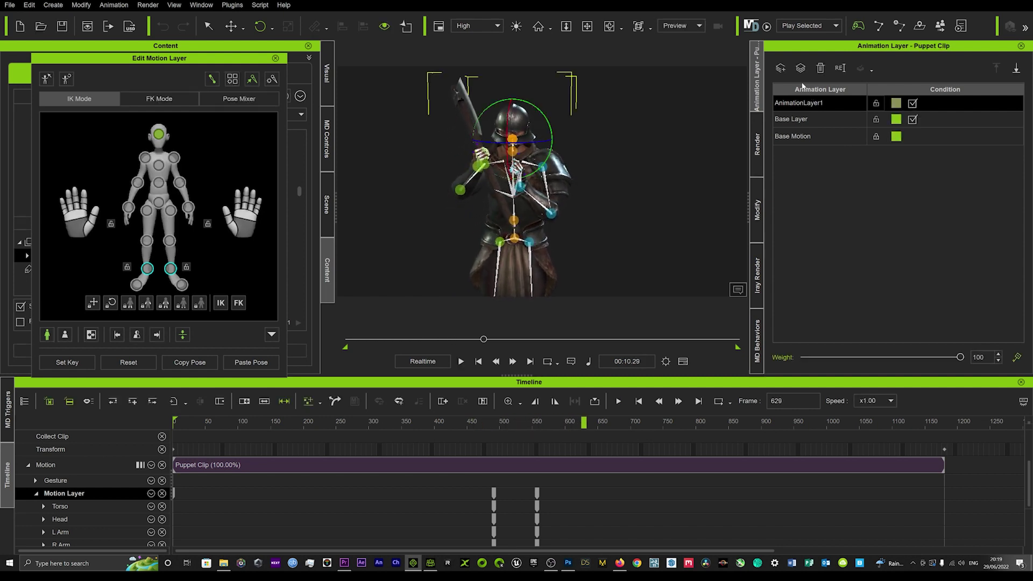
# Add another animation layer and inspect the Head track's keys on AnimationLayer1
pyautogui.click(780, 69)
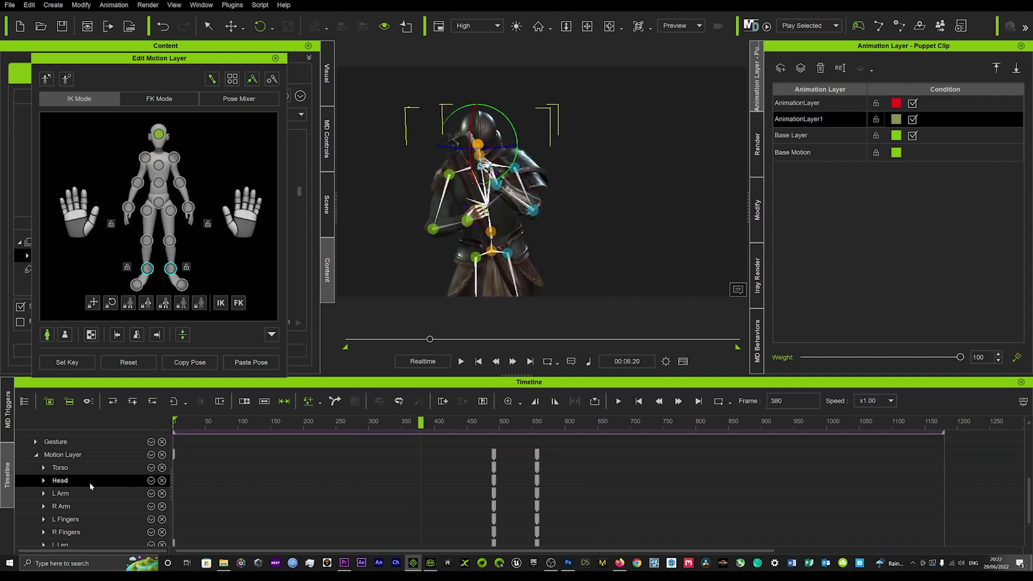
pyautogui.scroll(-2, 90, 487)
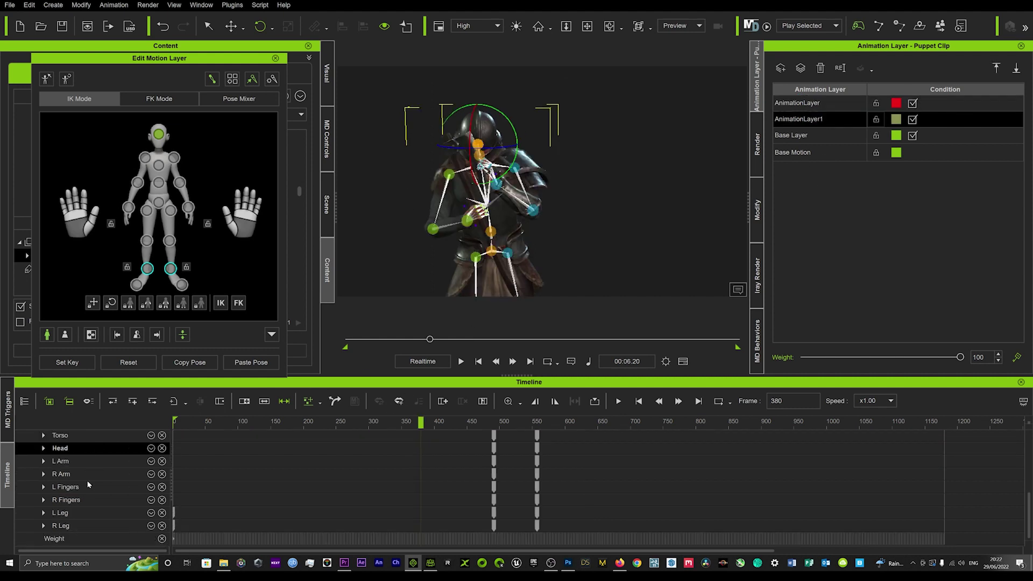
pyautogui.click(44, 448)
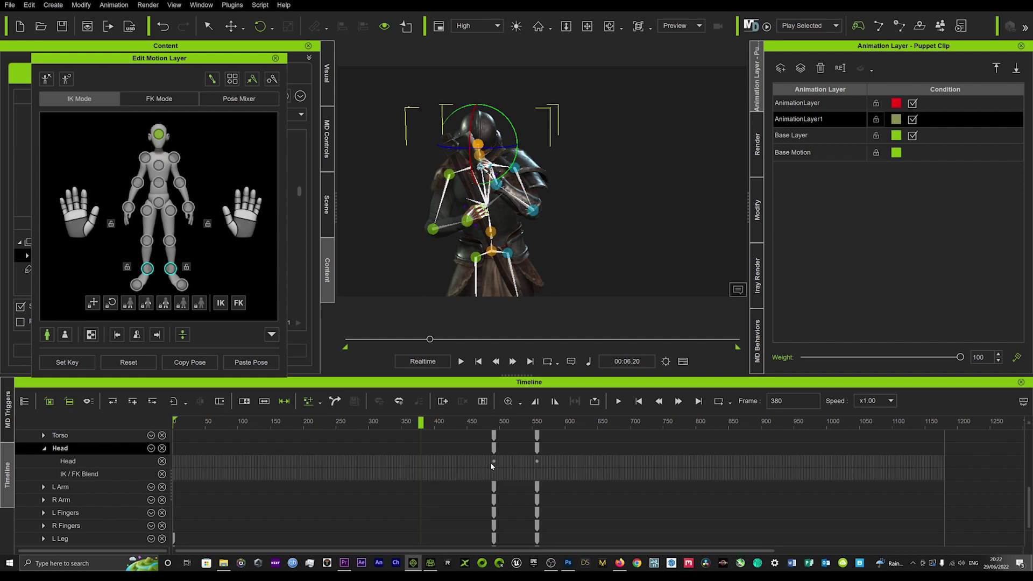
pyautogui.click(44, 449)
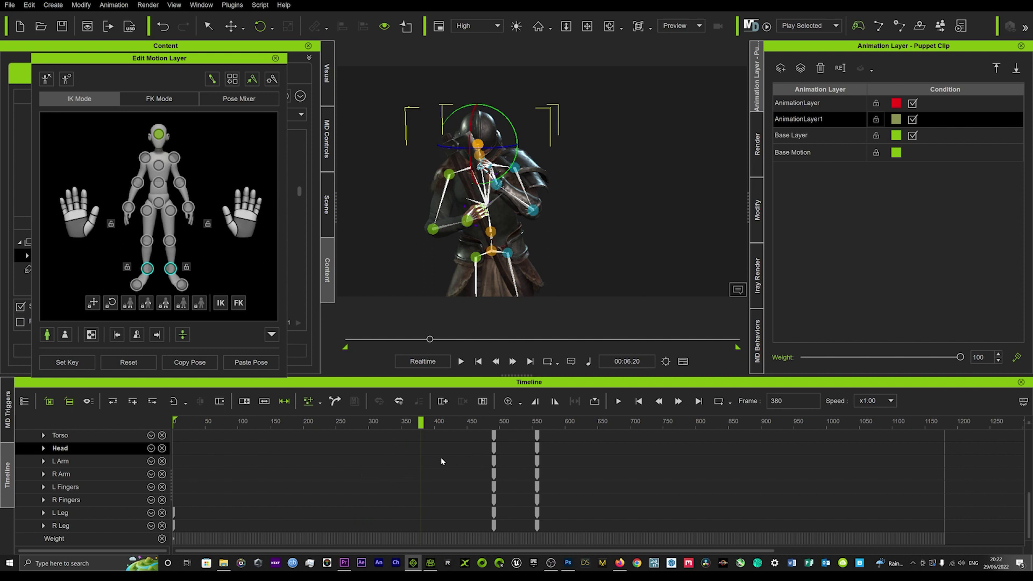
pyautogui.scroll(3, 418, 485)
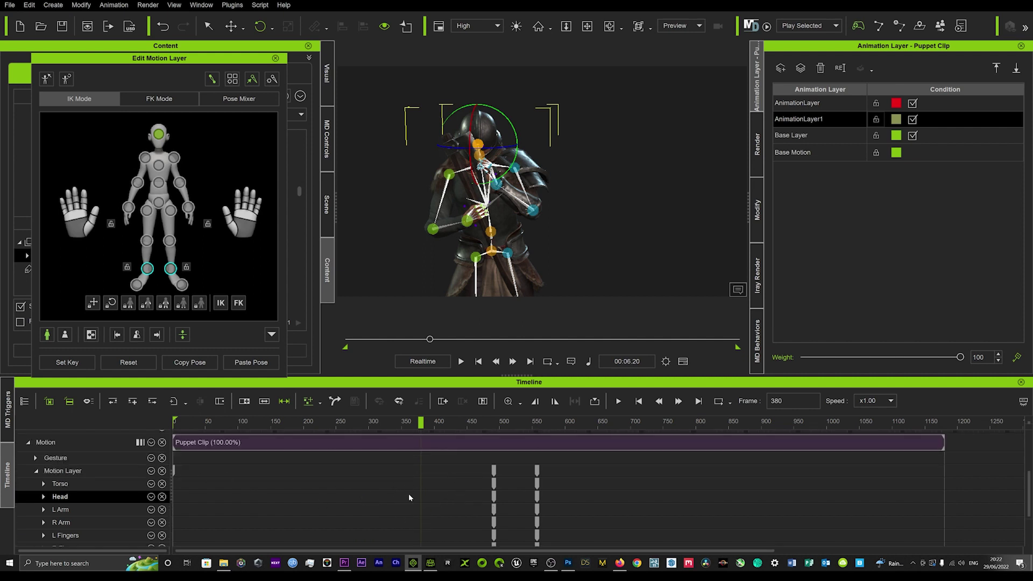
pyautogui.scroll(1, 409, 497)
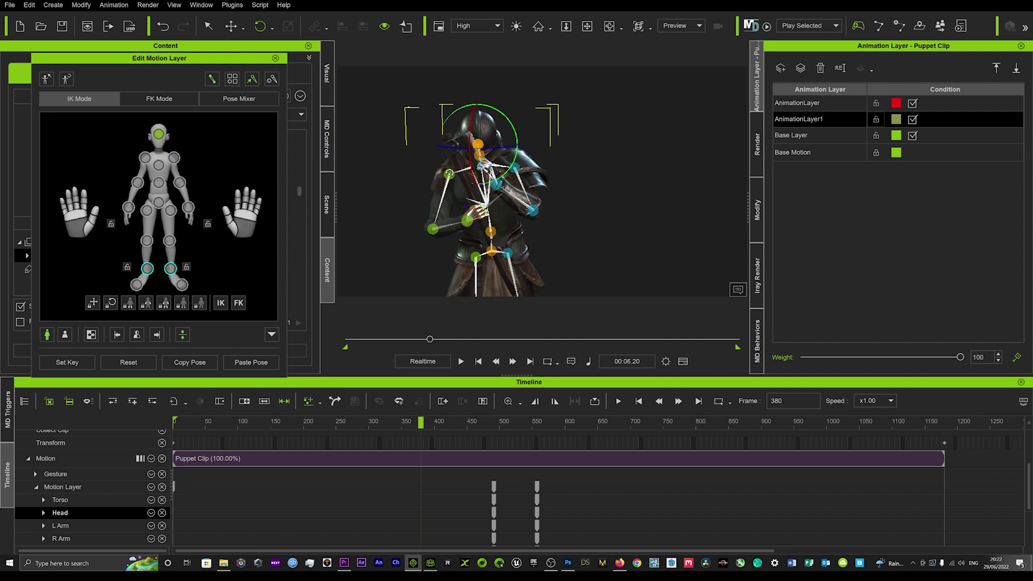
# Set a key on AnimationLayer1 at frame 428
pyautogui.click(822, 103)
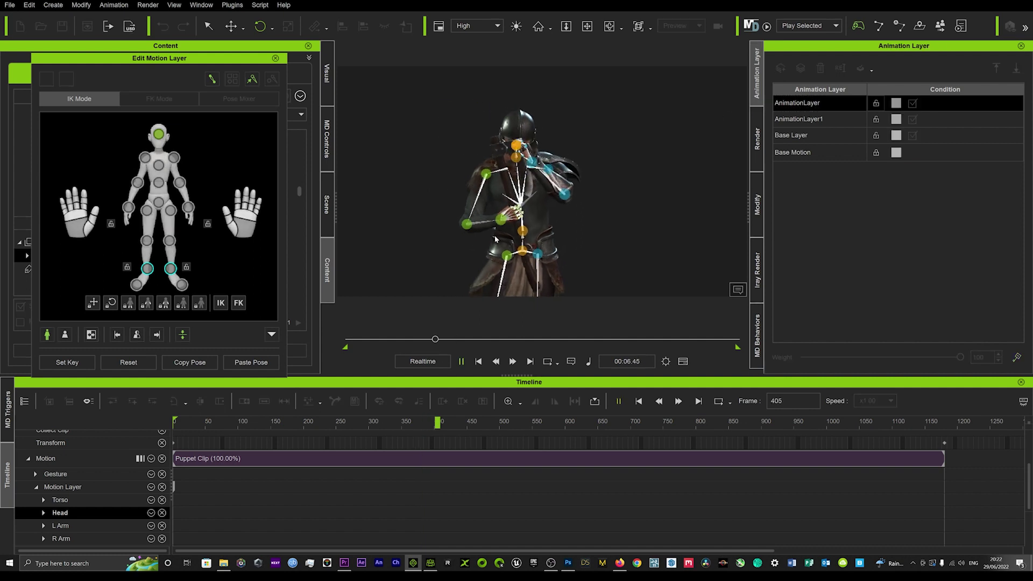
pyautogui.click(802, 119)
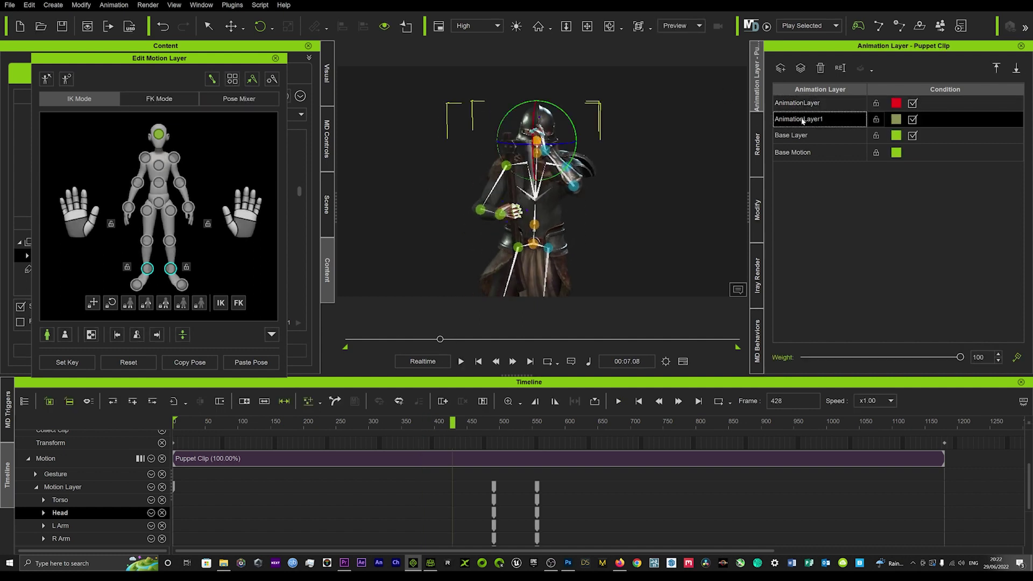
pyautogui.click(66, 363)
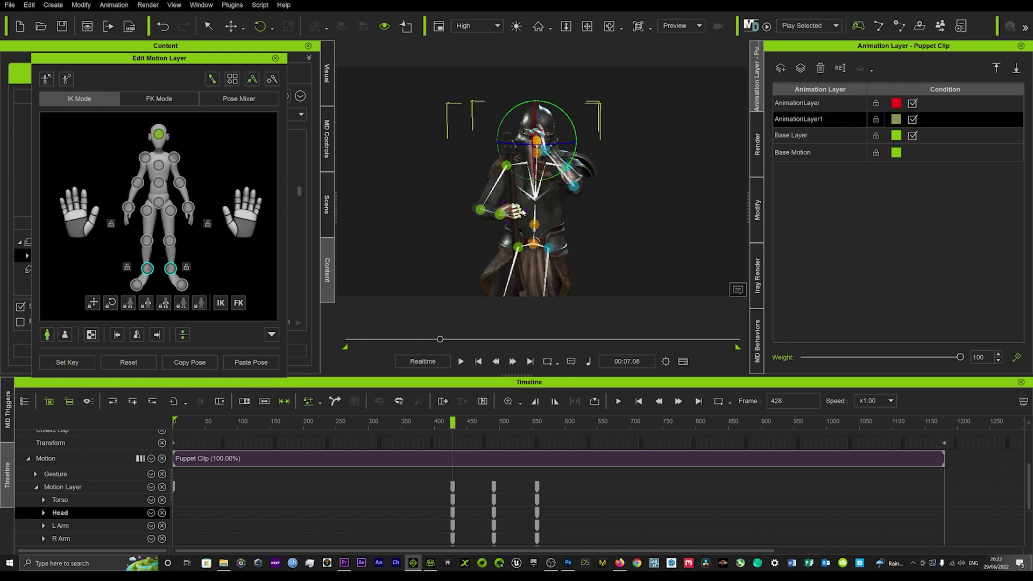
# Set a key on AnimationLayer1 at frame 479 and move the character's left hand down beside the hip
pyautogui.press('space')
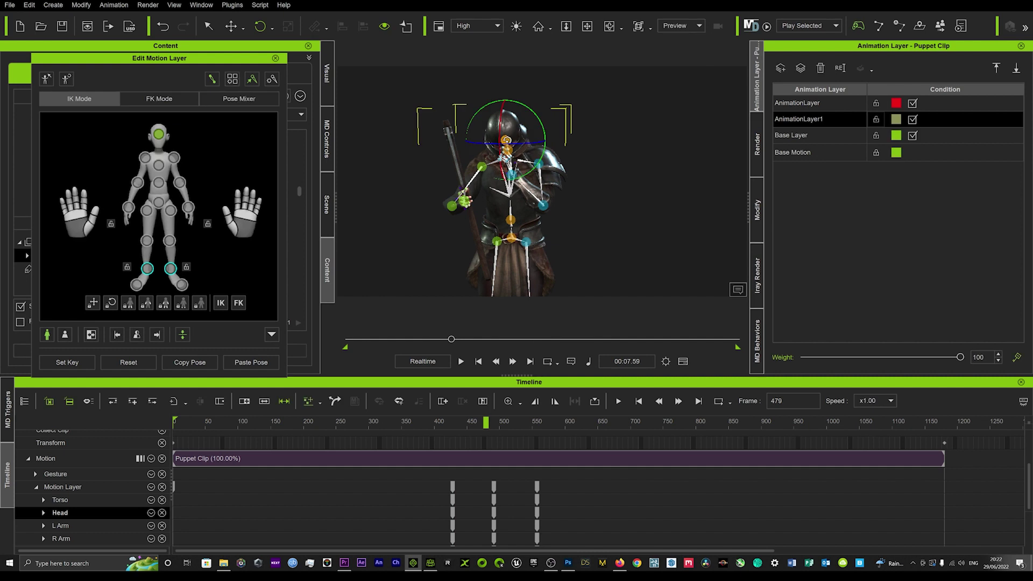
pyautogui.hotkey('ctrl', 'k')
pyautogui.press('w')
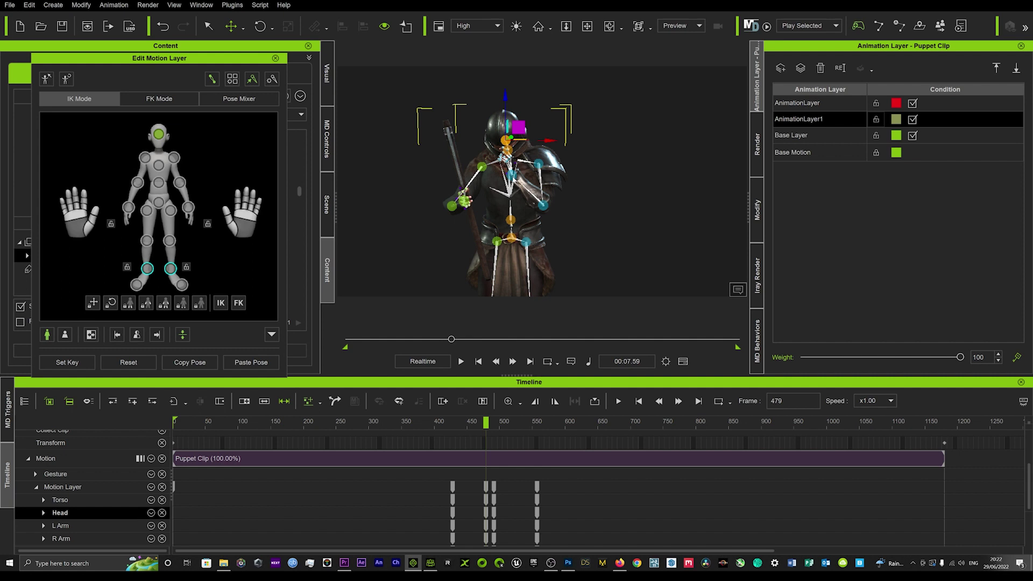
pyautogui.moveTo(543, 204); pyautogui.dragTo(533, 245)
# Play the left-arm motion from frame 406 and delete the motion layer key at frame 491
pyautogui.click(436, 421)
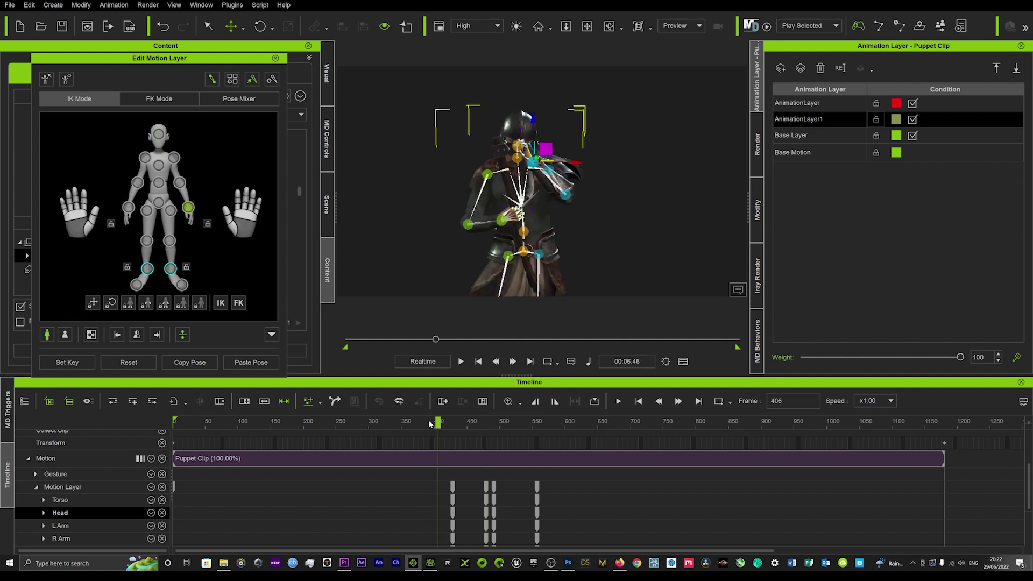
pyautogui.press('space')
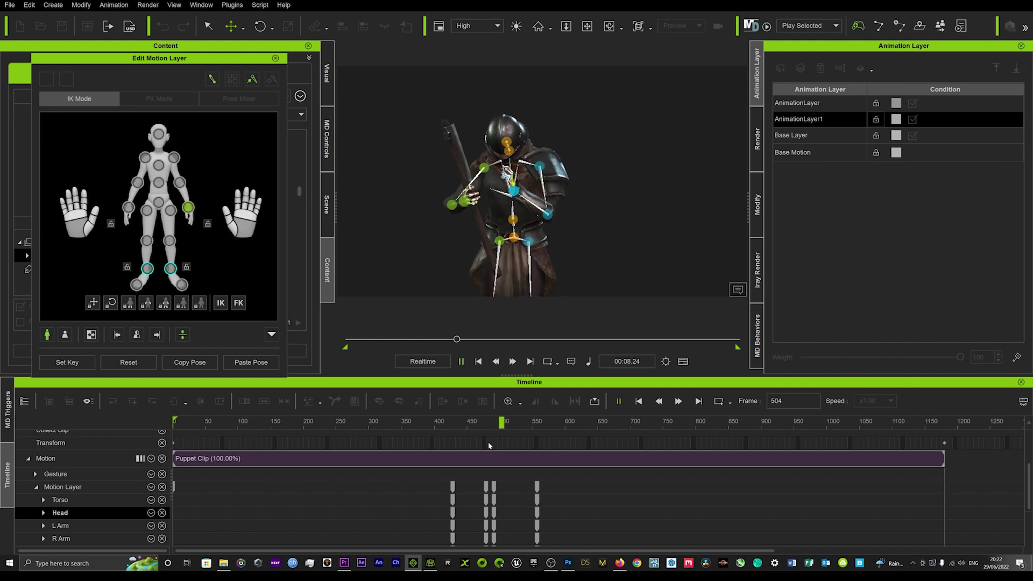
pyautogui.press('space')
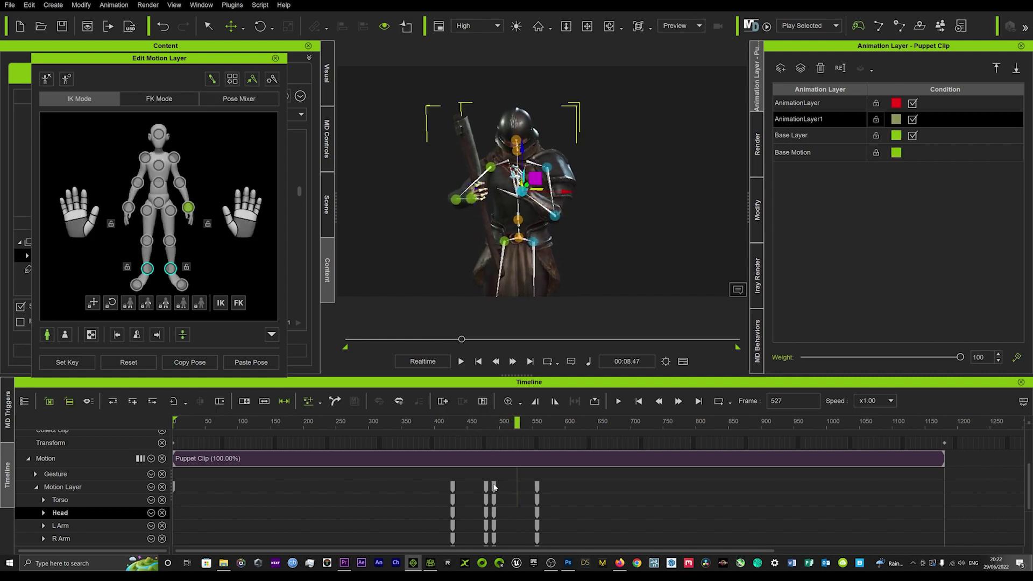
pyautogui.click(495, 487)
pyautogui.press('Delete')
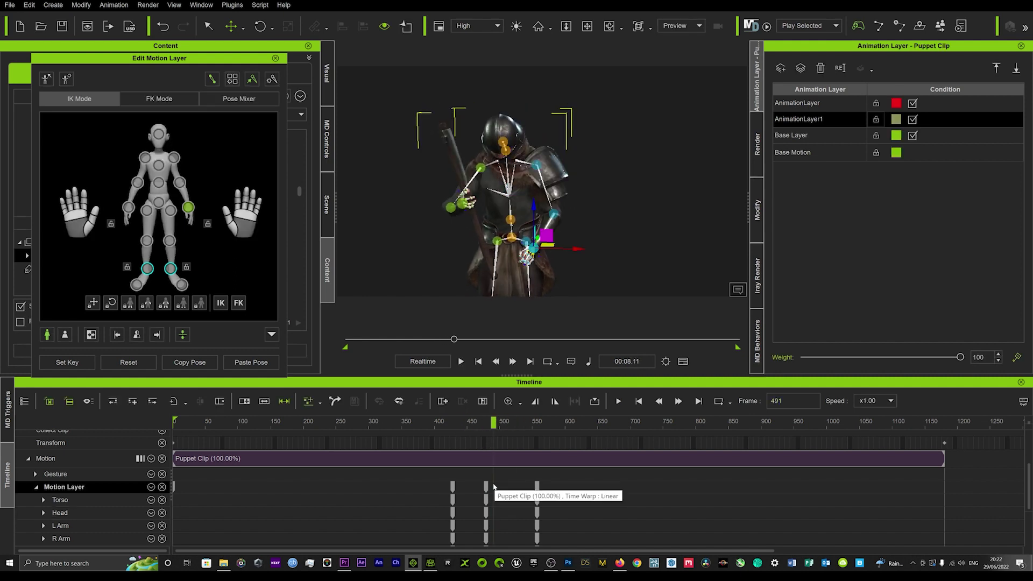
# Play the clip from about frame 300 to review the layered arm and head motion
pyautogui.click(371, 424)
pyautogui.press('space')
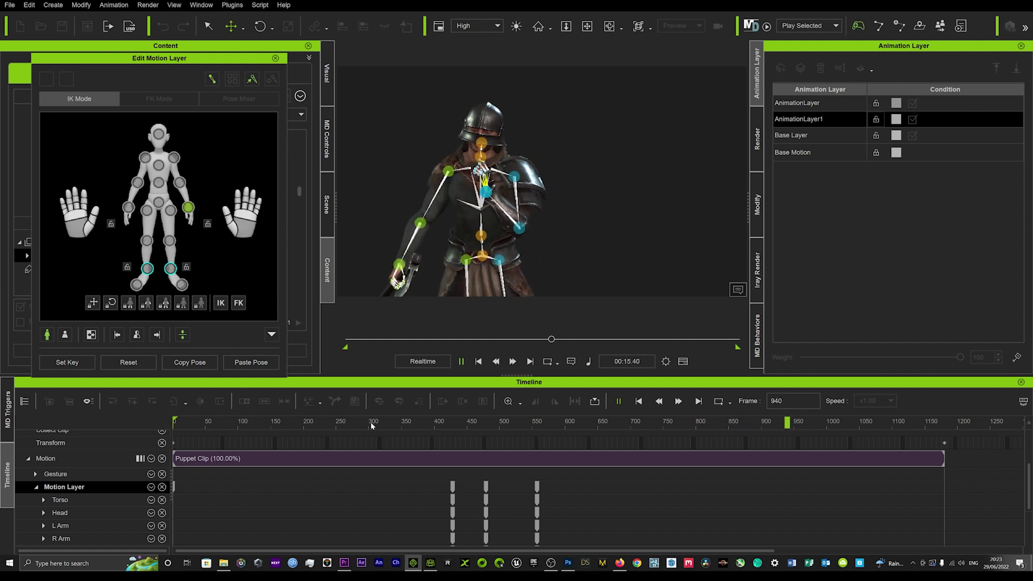
pyautogui.press('space')
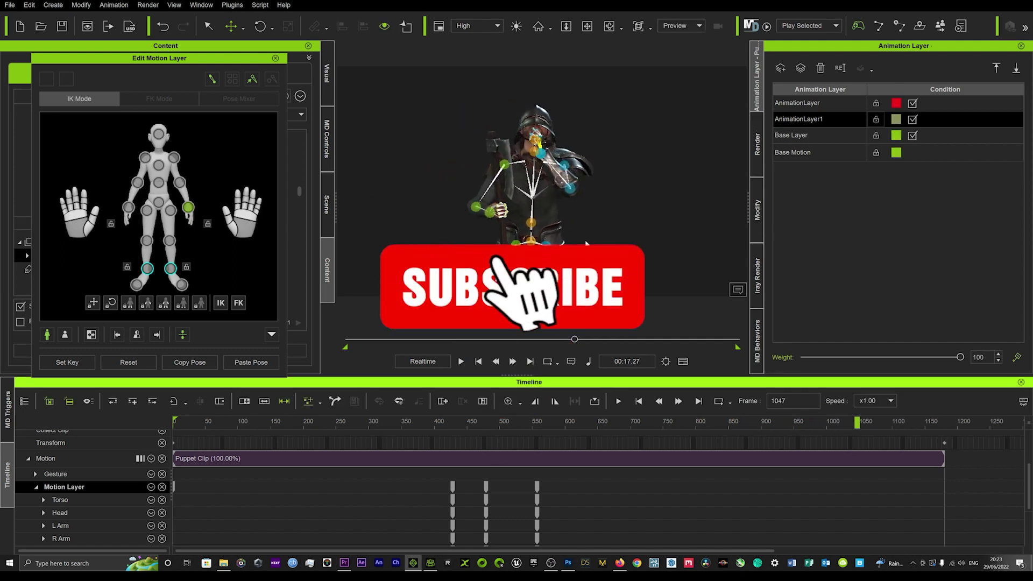